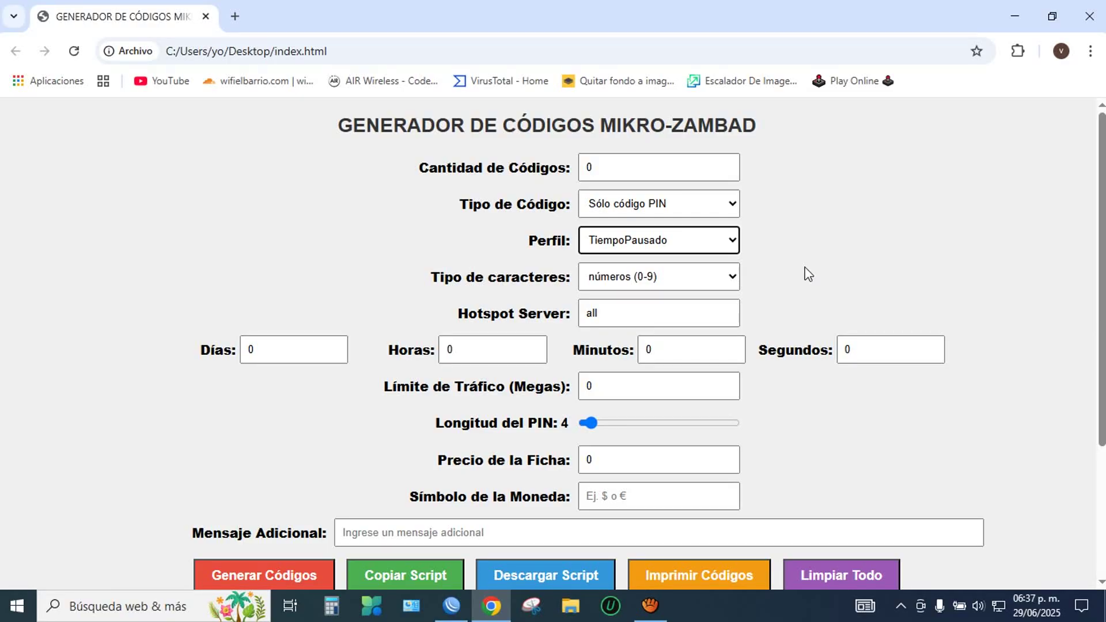
Step: Confirm TiempoPausado as the generator's Perfil and minimize the code generator page
{"action": "left_click", "coordinate": [705, 254]}
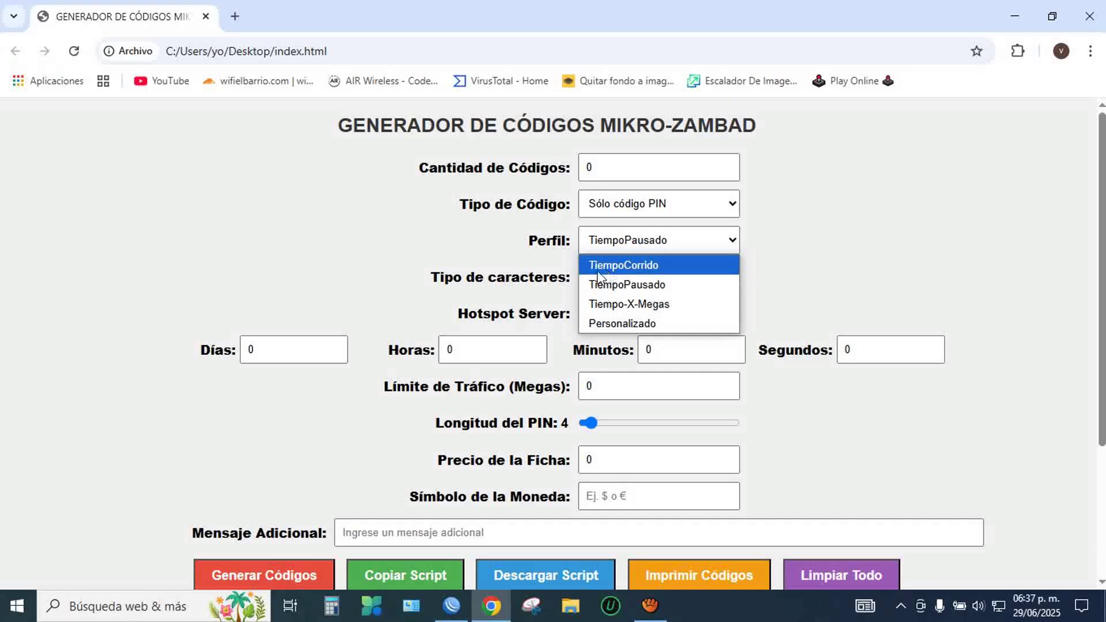
{"action": "left_click", "coordinate": [824, 273]}
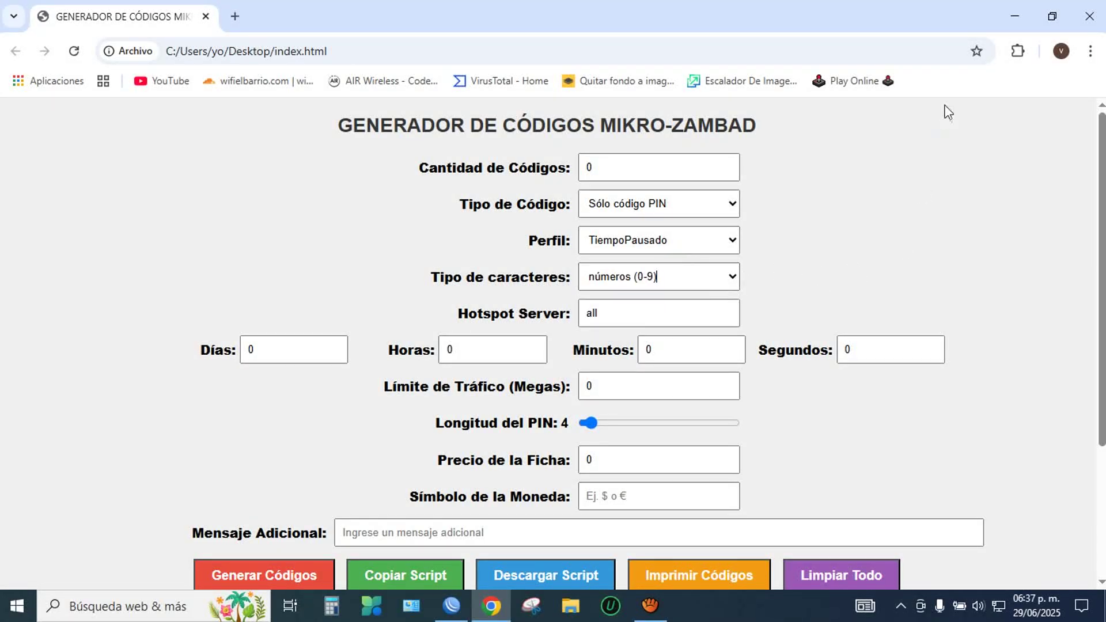
{"action": "left_click", "coordinate": [1013, 17]}
Step: Copy the whole PerfilUnico script from Notepad, close Notepad, and return to WinBox
{"action": "left_click", "coordinate": [1011, 11]}
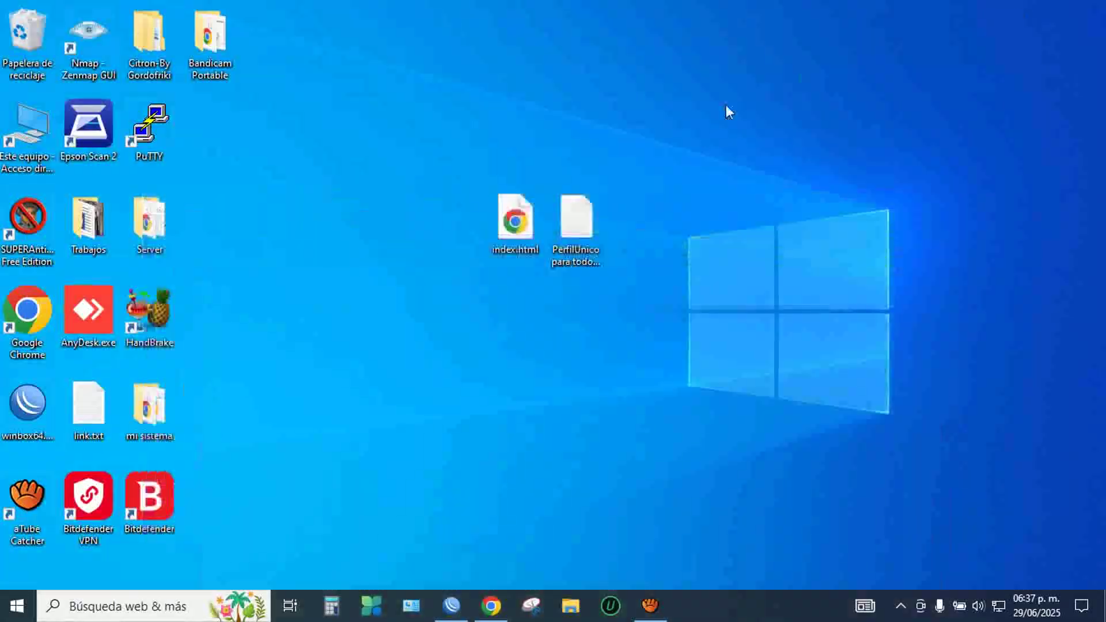
{"action": "double_click", "coordinate": [582, 223]}
{"action": "left_click", "coordinate": [720, 152]}
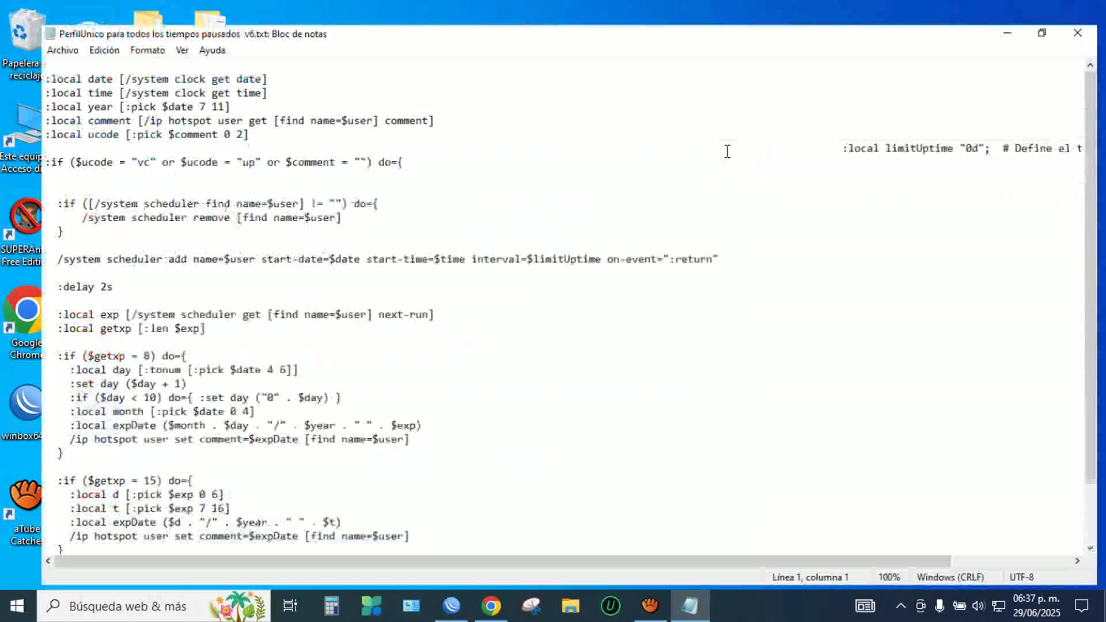
{"action": "key", "text": "ctrl+a"}
{"action": "right_click", "coordinate": [465, 266]}
{"action": "left_click", "coordinate": [506, 318]}
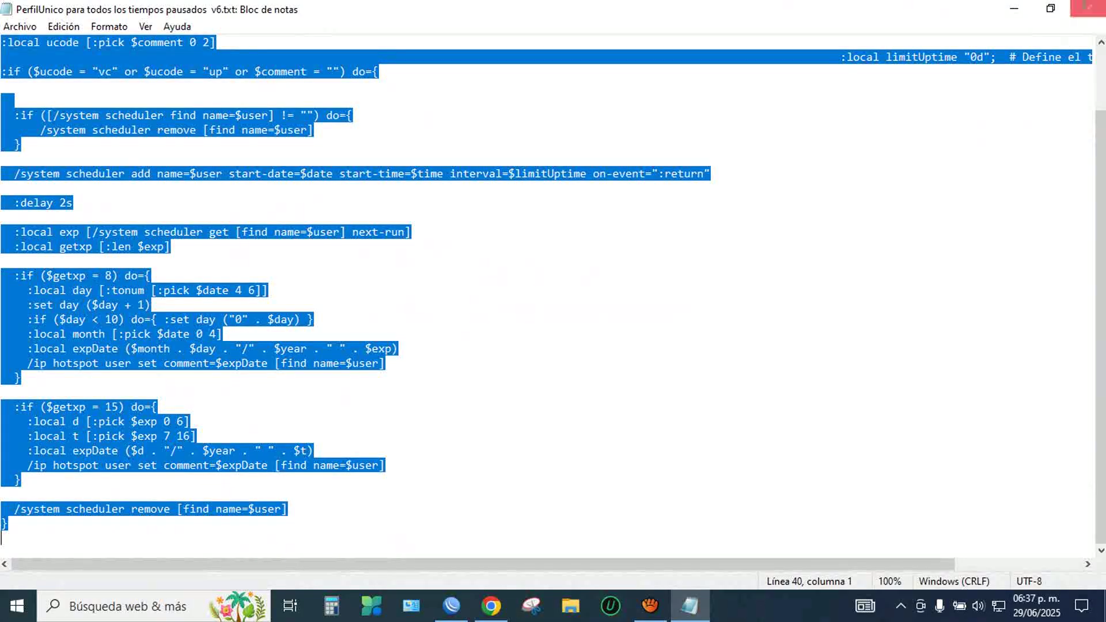
{"action": "left_click", "coordinate": [1087, 9]}
{"action": "left_click", "coordinate": [451, 605]}
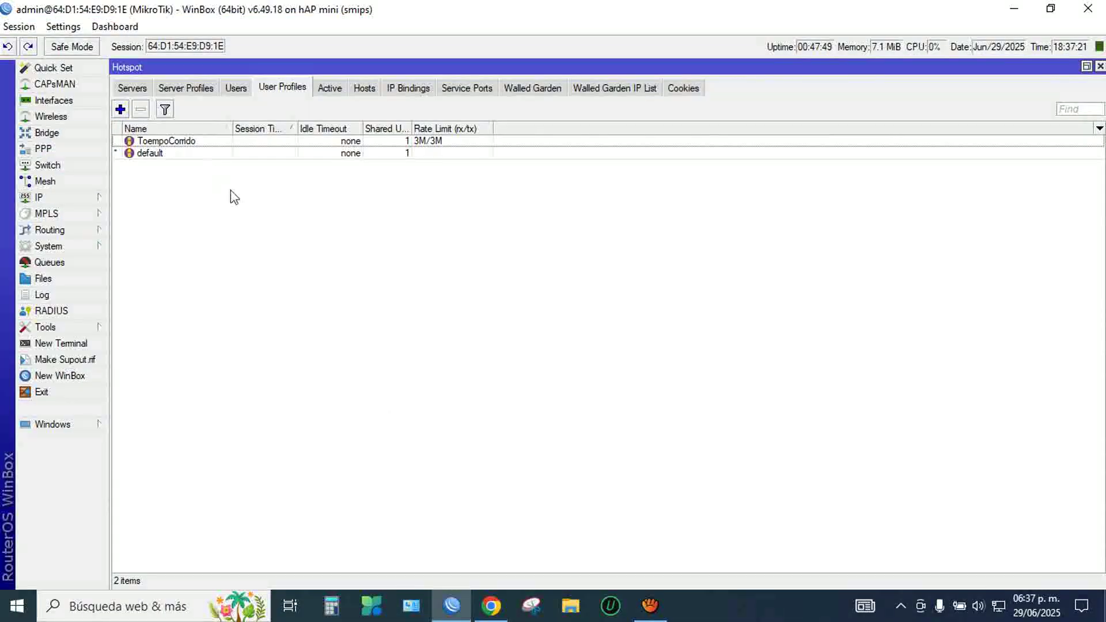
Step: Start a new hotspot user profile named TiempoPausado, matching the generator's Perfil
{"action": "left_click", "coordinate": [121, 110]}
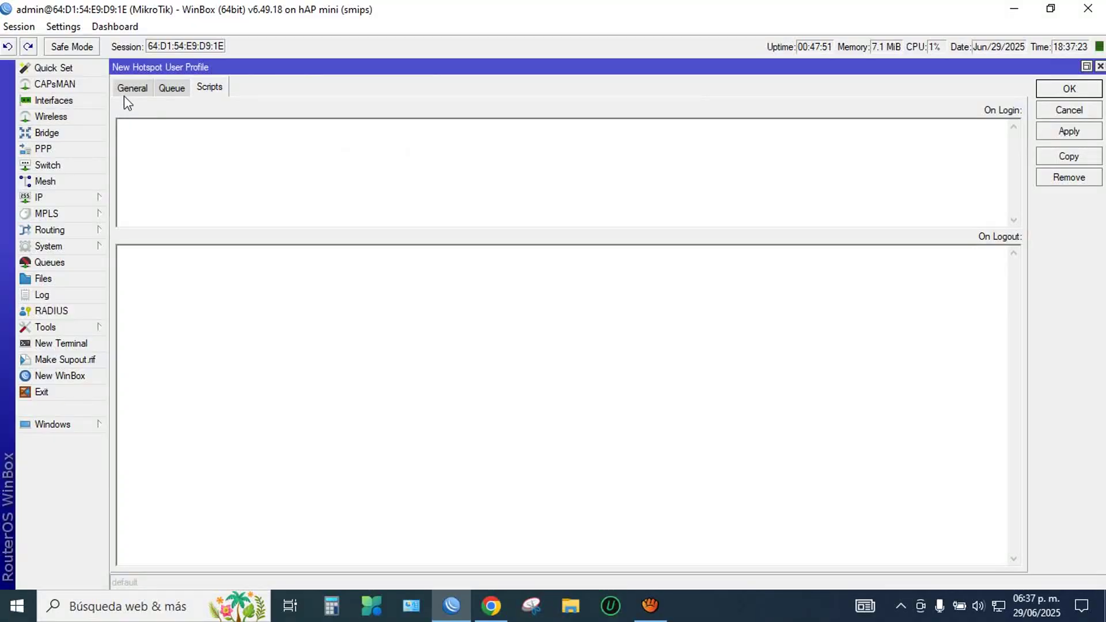
{"action": "left_click", "coordinate": [123, 92]}
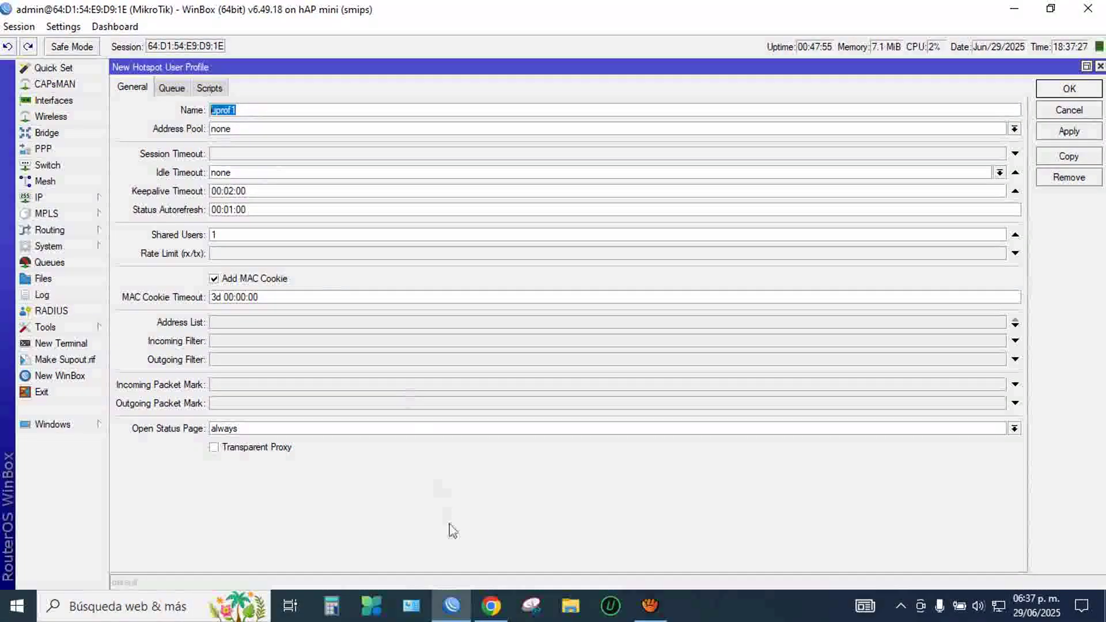
{"action": "left_click", "coordinate": [490, 606]}
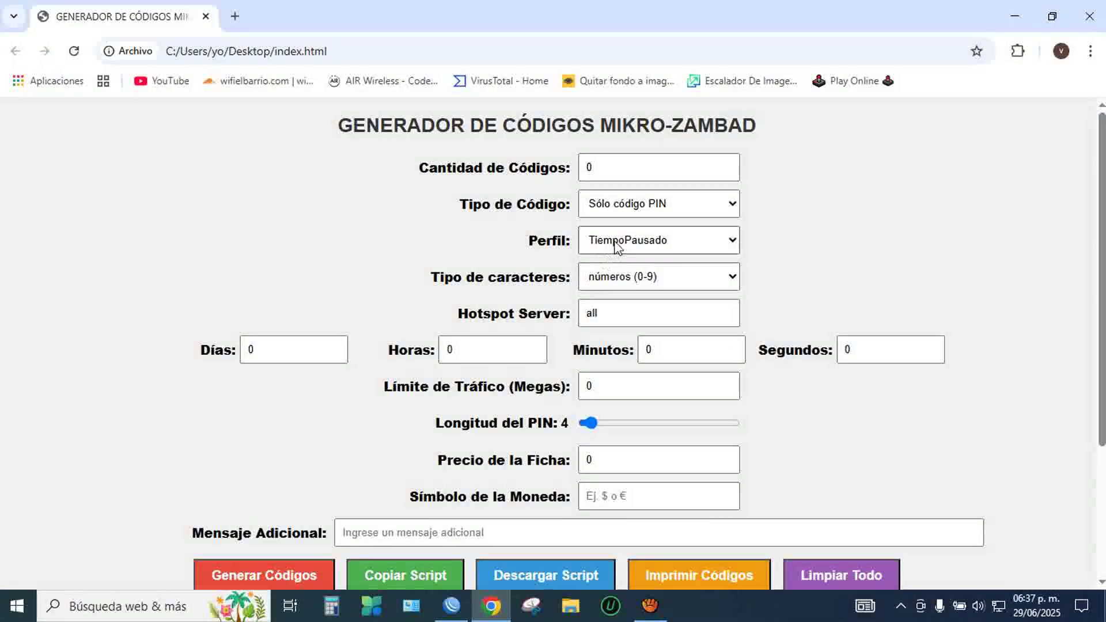
{"action": "left_click", "coordinate": [615, 244]}
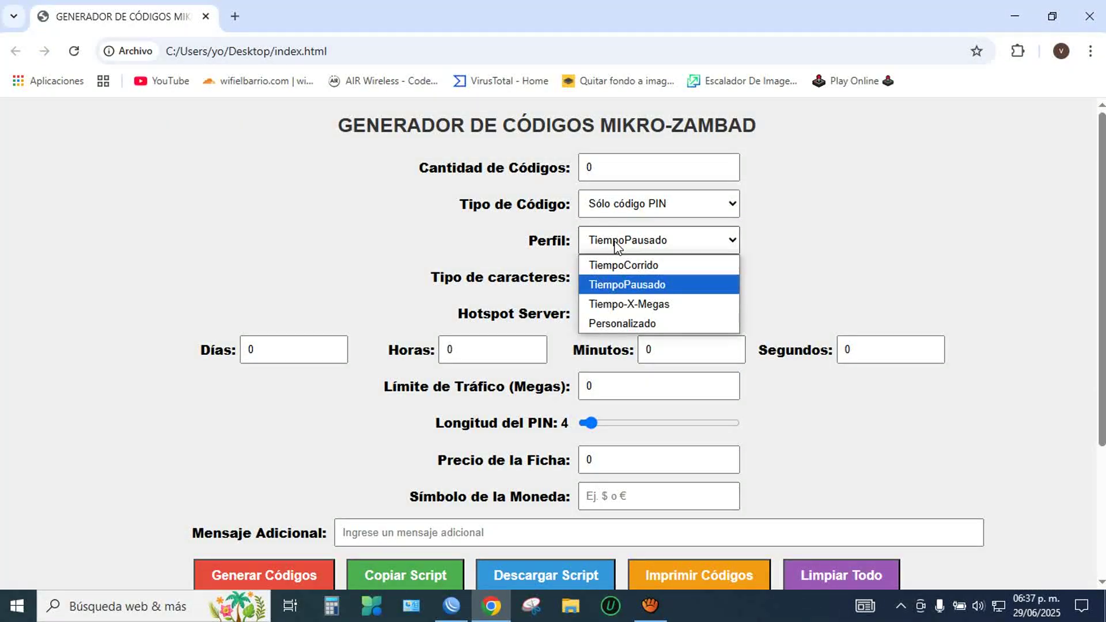
{"action": "left_click", "coordinate": [619, 287]}
{"action": "left_click", "coordinate": [449, 604]}
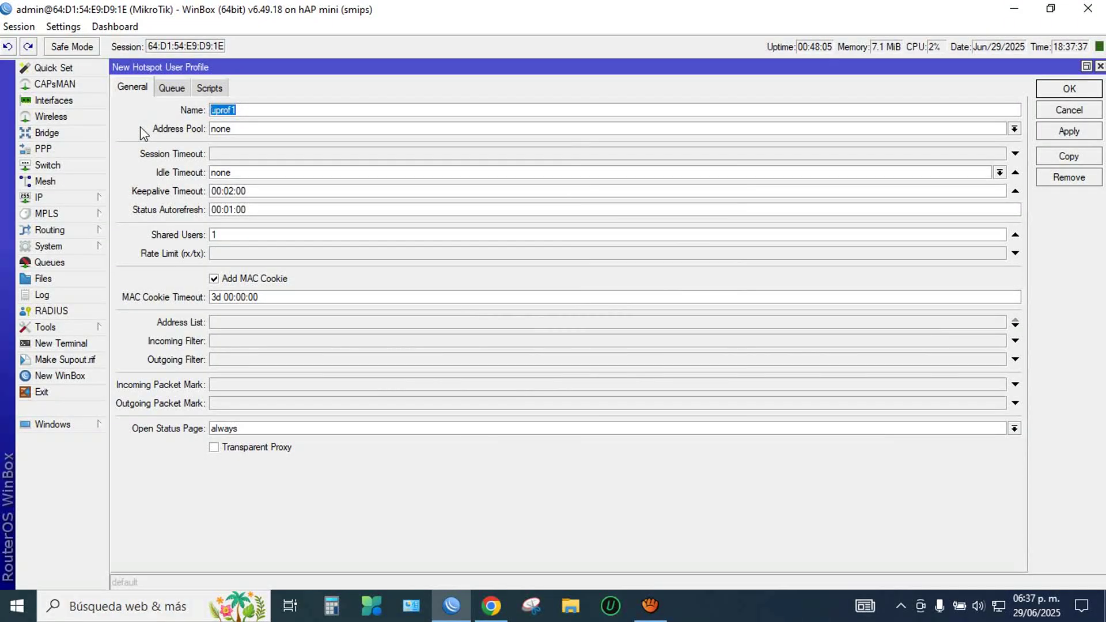
{"action": "type", "text": "t"}
{"action": "type", "text": "T"}
{"action": "type", "text": "iempoP"}
{"action": "type", "text": "a"}
{"action": "type", "text": "usado"}
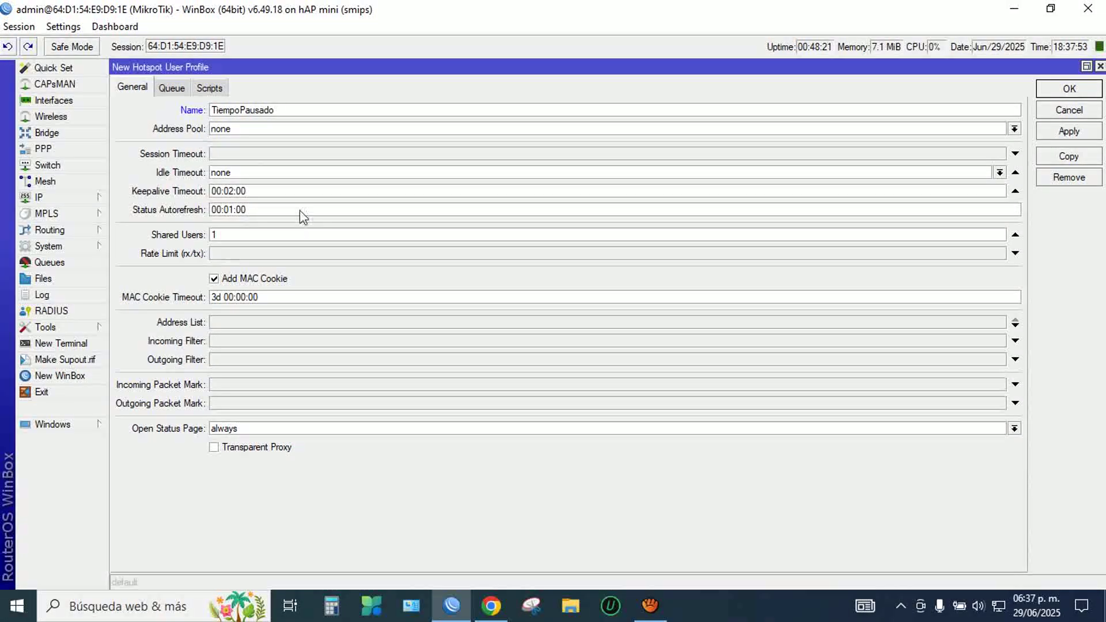
Step: Set the profile's rate limit to 5M/5M and MAC cookie timeout to 30 days
{"action": "left_click", "coordinate": [263, 253]}
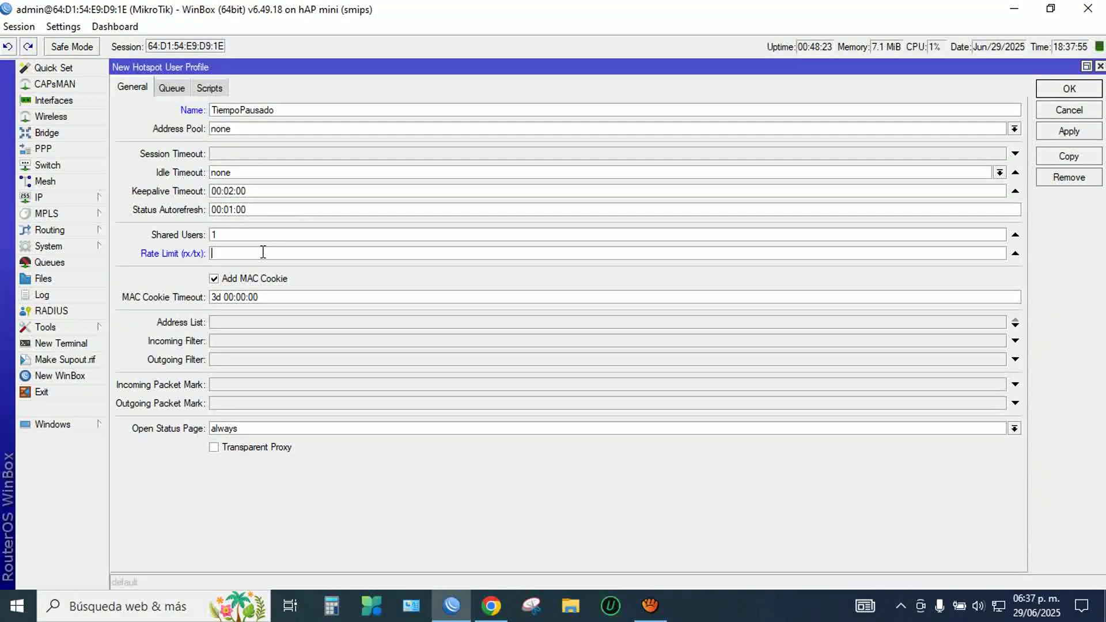
{"action": "type", "text": "5M/5M"}
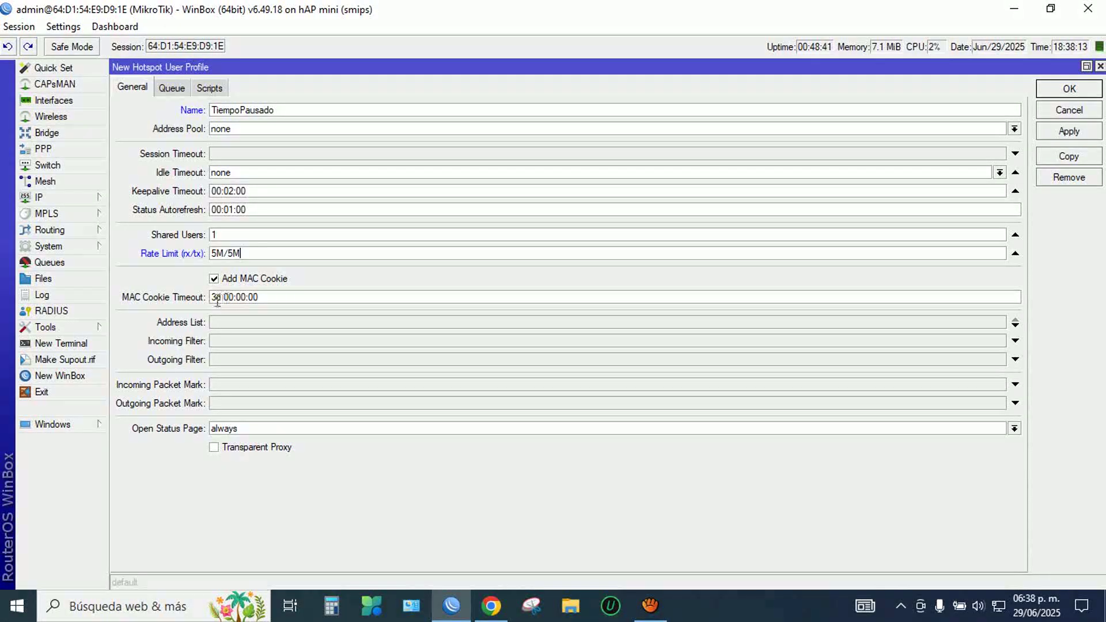
{"action": "left_click", "coordinate": [219, 298]}
{"action": "type", "text": "0"}
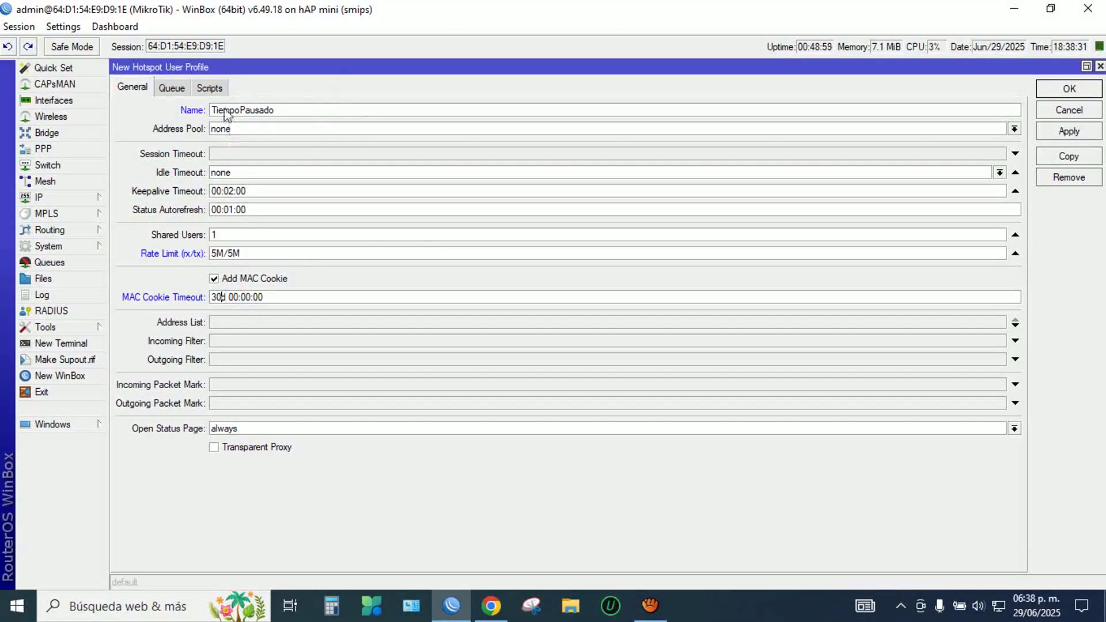
{"action": "left_click", "coordinate": [211, 88]}
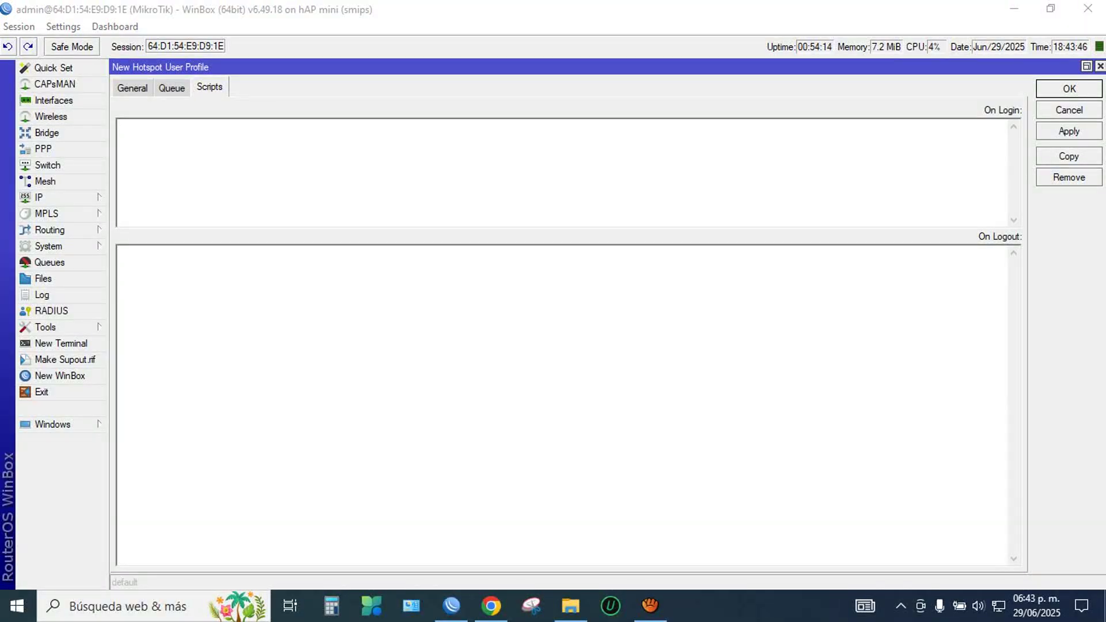
Step: Paste the copied script into On Login and remove its blank first line
{"action": "right_click", "coordinate": [212, 136]}
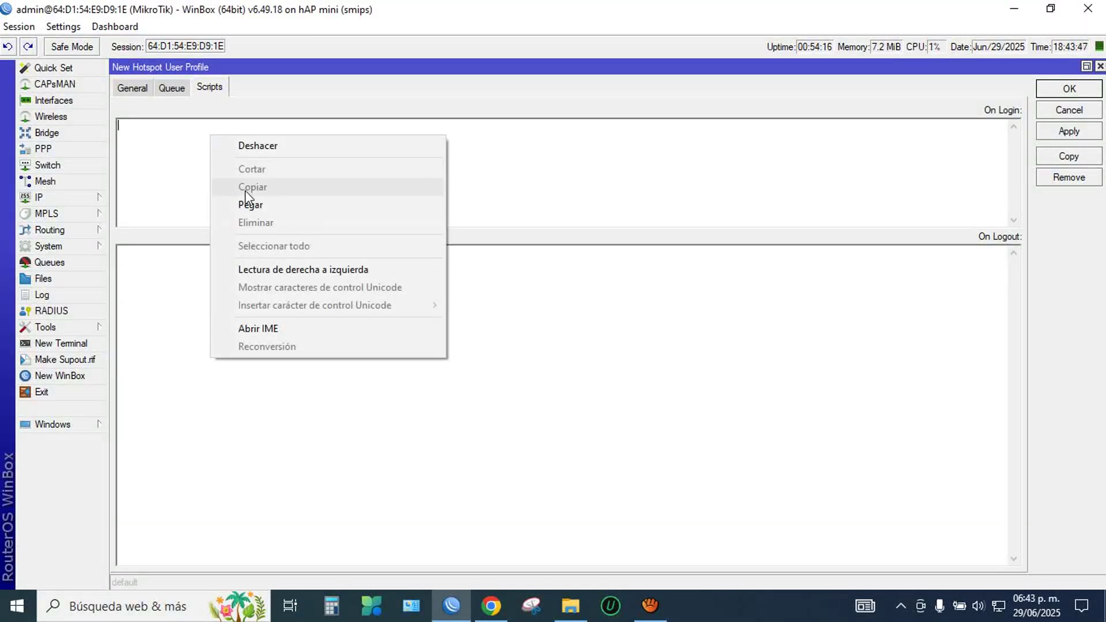
{"action": "left_click", "coordinate": [246, 203]}
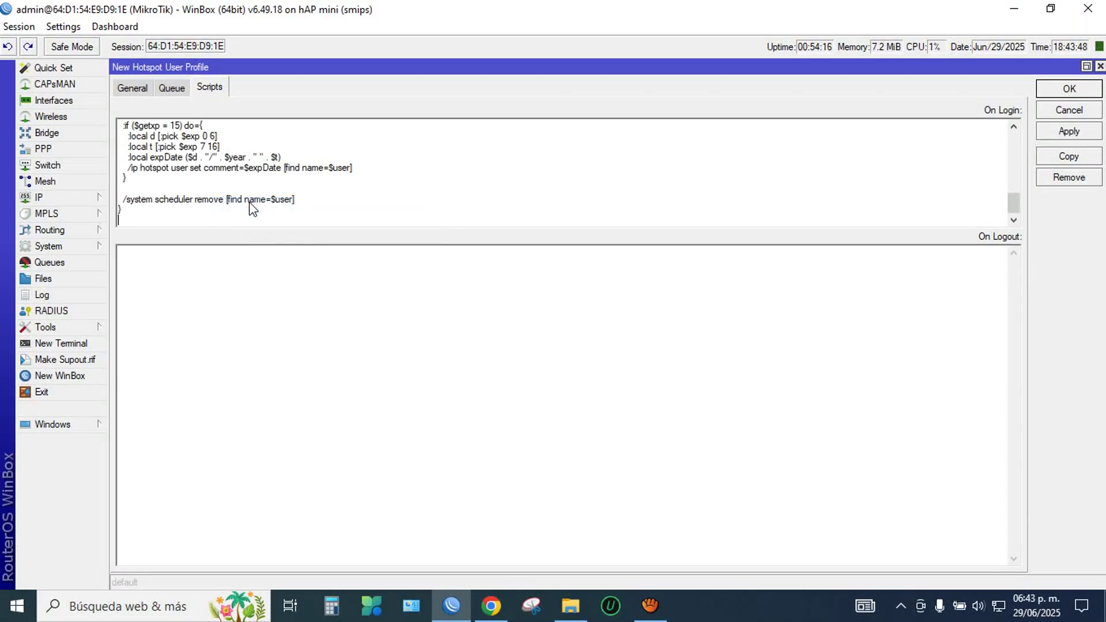
{"action": "scroll", "coordinate": [247, 207], "scroll_direction": "up", "scroll_amount": 10}
{"action": "left_click", "coordinate": [249, 123]}
{"action": "key", "text": "Delete"}
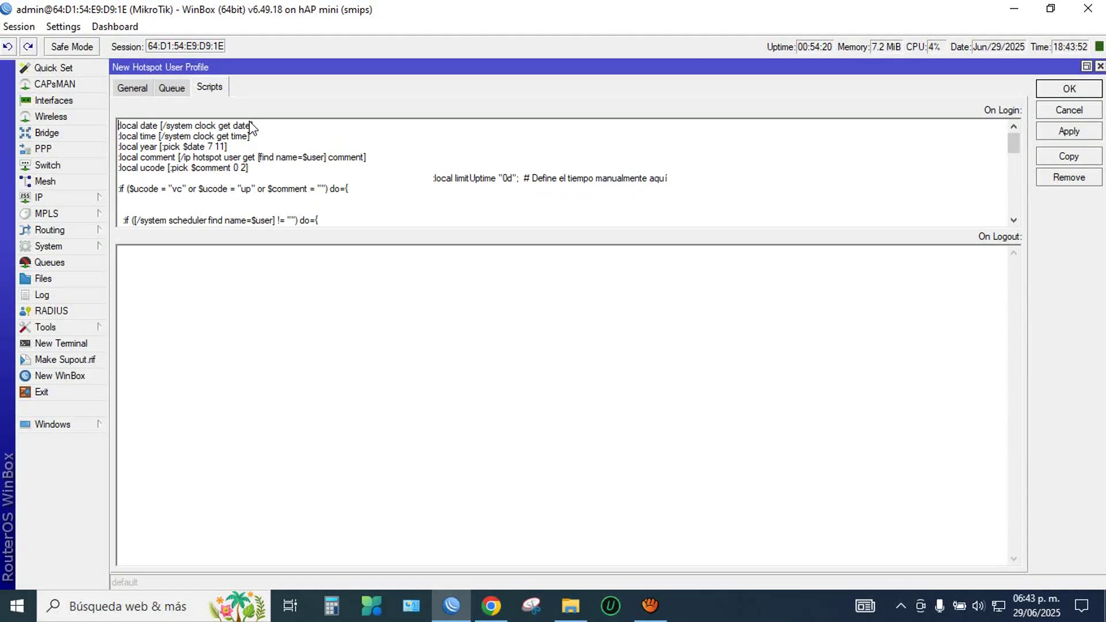
{"action": "scroll", "coordinate": [410, 172], "scroll_direction": "down", "scroll_amount": 5}
{"action": "scroll", "coordinate": [413, 185], "scroll_direction": "up", "scroll_amount": 3}
{"action": "scroll", "coordinate": [413, 184], "scroll_direction": "up", "scroll_amount": 2}
Step: Change limitUptime from "0d" to "3d" and apply the TiempoPausado profile
{"action": "left_click_drag", "start_coordinate": [433, 179], "coordinate": [675, 182]}
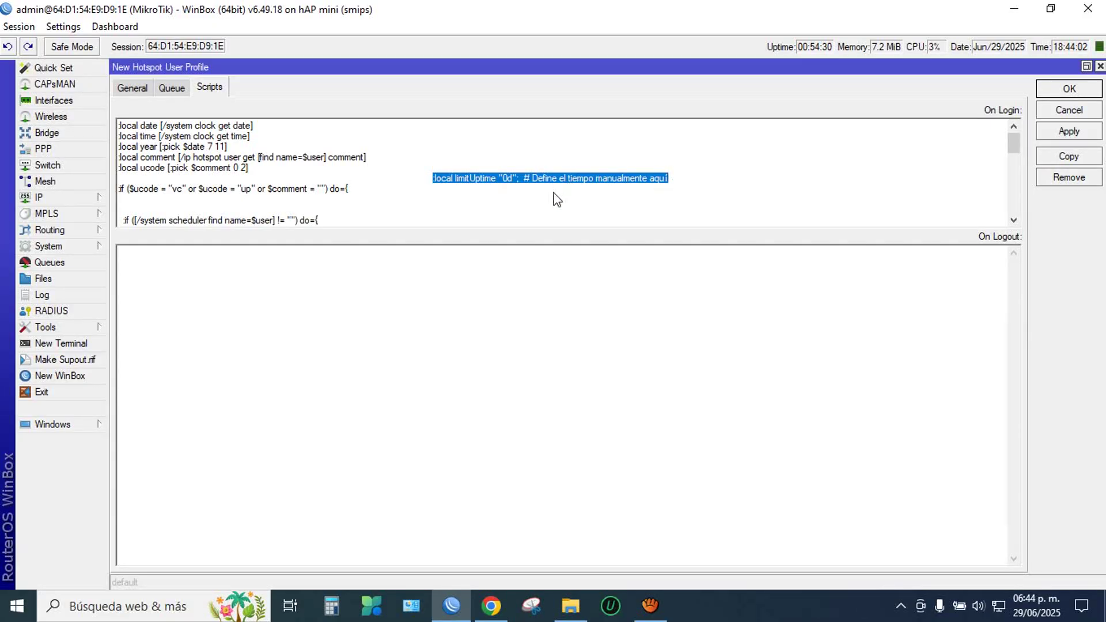
{"action": "left_click", "coordinate": [508, 182]}
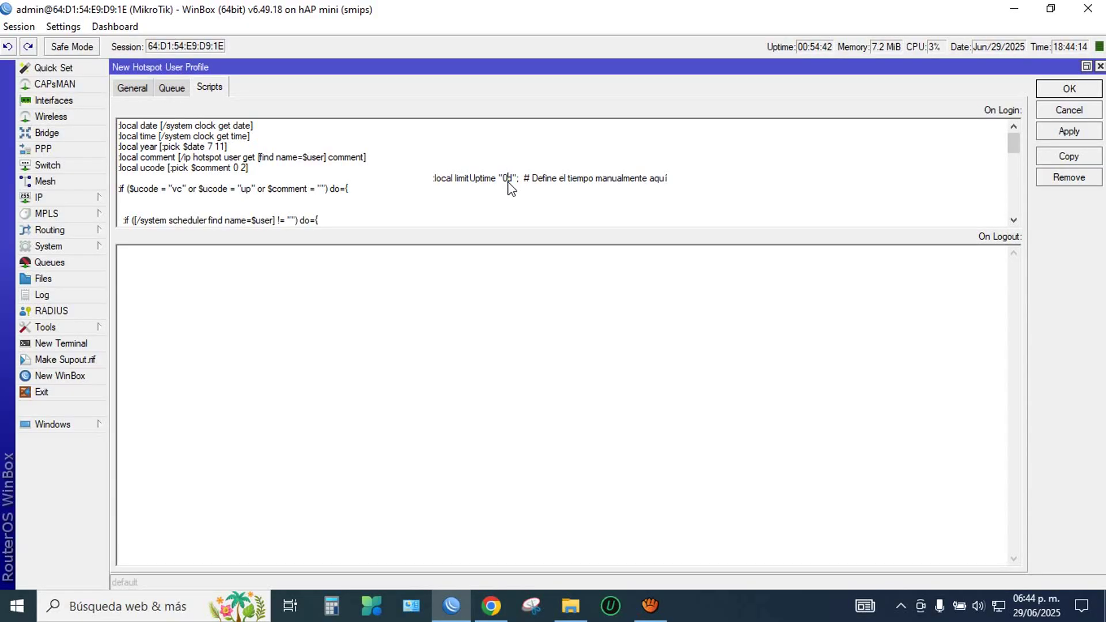
{"action": "key", "text": "BackSpace"}
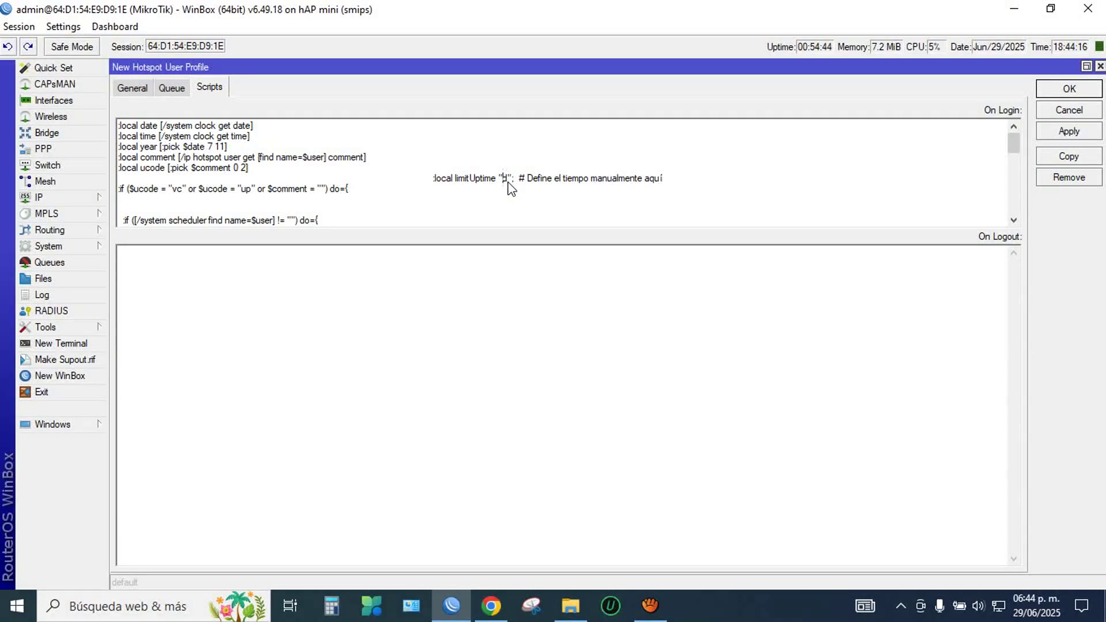
{"action": "type", "text": "3"}
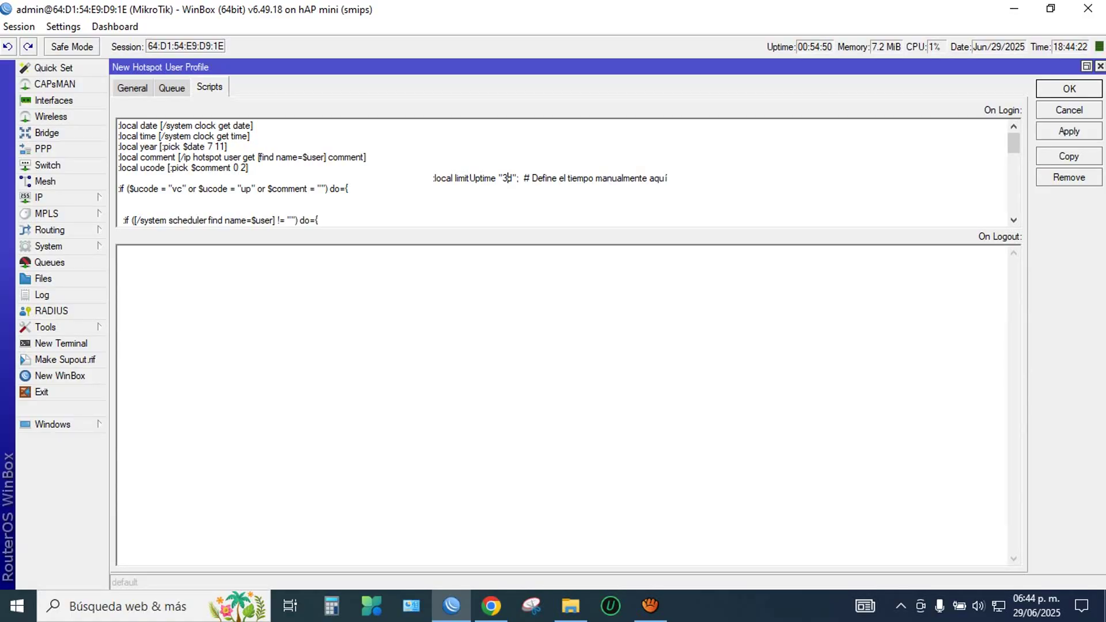
{"action": "left_click", "coordinate": [1068, 132]}
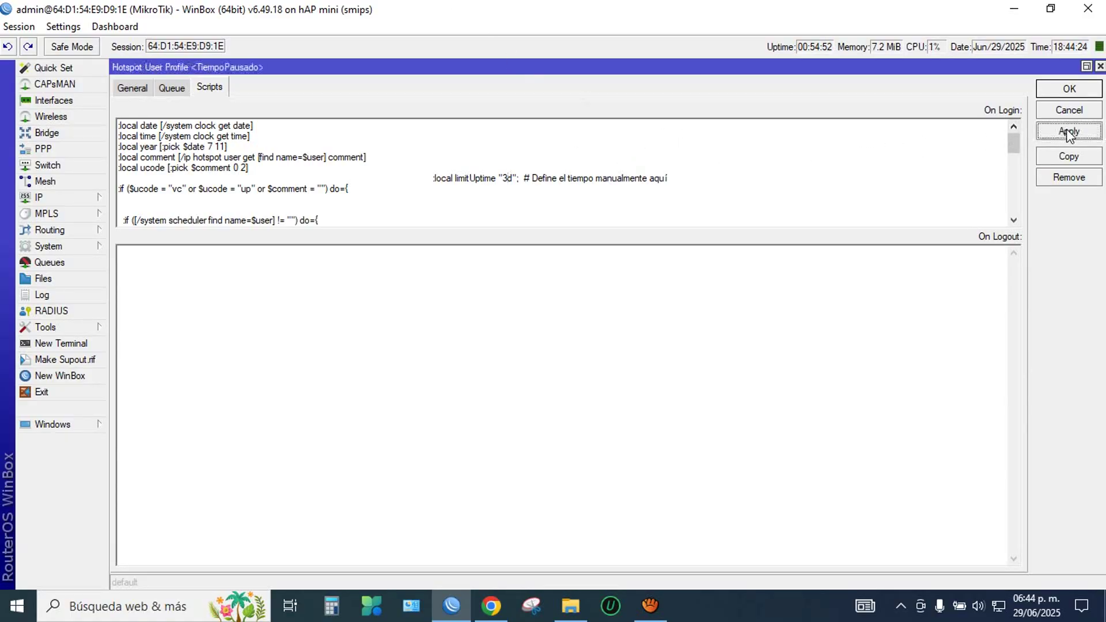
Step: Save the profile and check TiempoPausado and ToempoCorrido in the User Profiles list
{"action": "left_click", "coordinate": [1068, 89]}
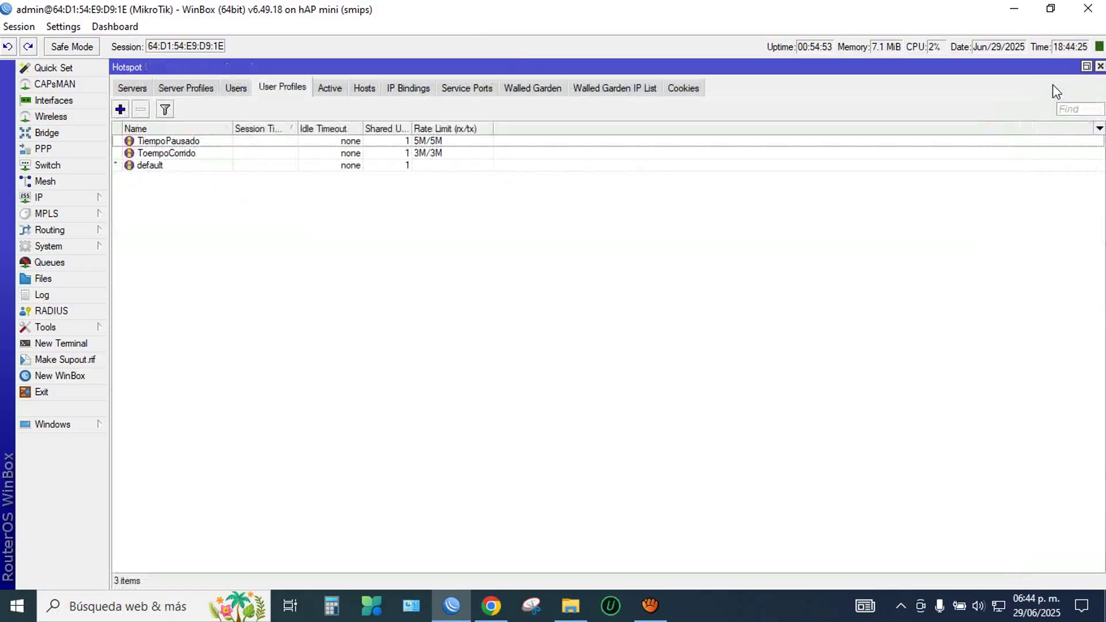
{"action": "left_click", "coordinate": [179, 142]}
{"action": "left_click", "coordinate": [180, 153]}
{"action": "left_click", "coordinate": [179, 146]}
{"action": "left_click", "coordinate": [181, 153]}
{"action": "left_click", "coordinate": [181, 143]}
{"action": "left_click", "coordinate": [180, 153]}
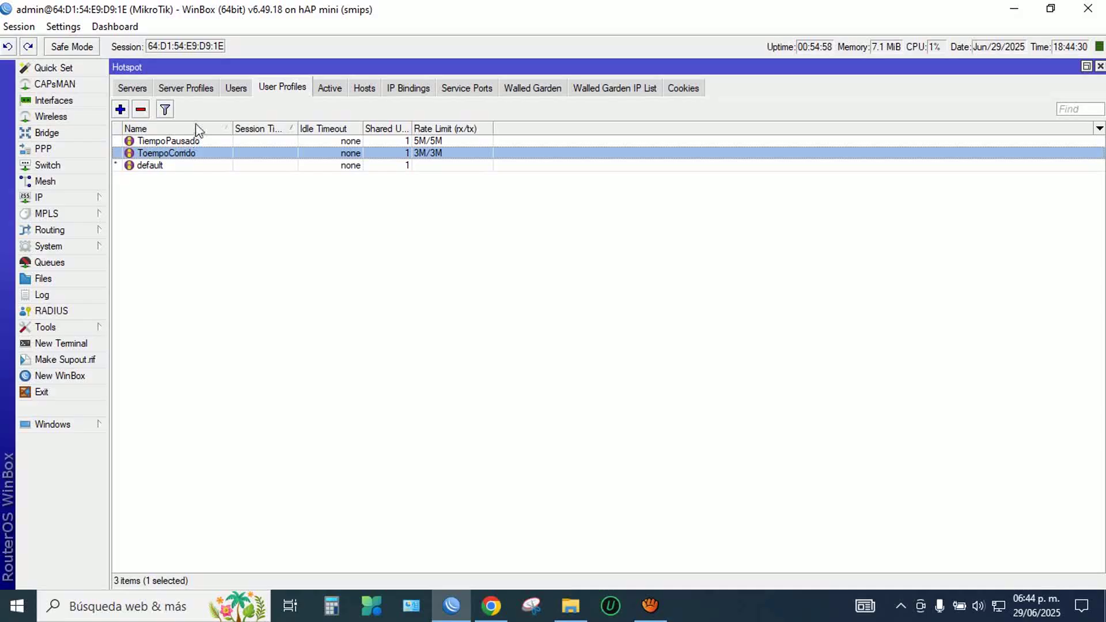
{"action": "left_click", "coordinate": [195, 141]}
Step: Show the hotspot Users list, then set Cantidad de Códigos to 5 in the generator
{"action": "left_click", "coordinate": [236, 88]}
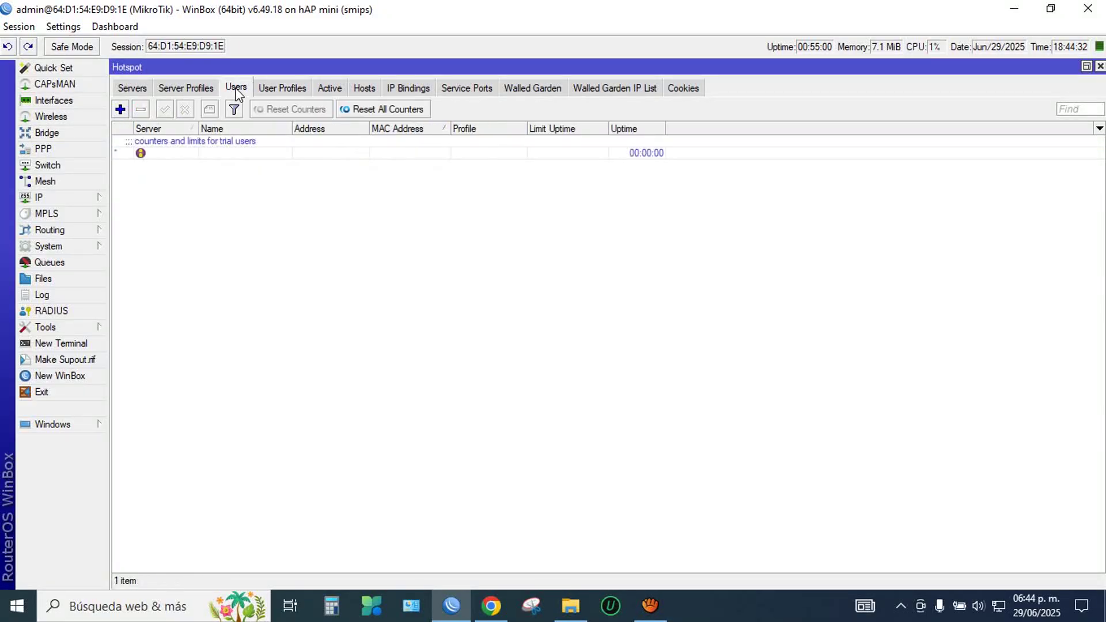
{"action": "left_click", "coordinate": [503, 608]}
{"action": "left_click_drag", "start_coordinate": [618, 168], "coordinate": [530, 169]}
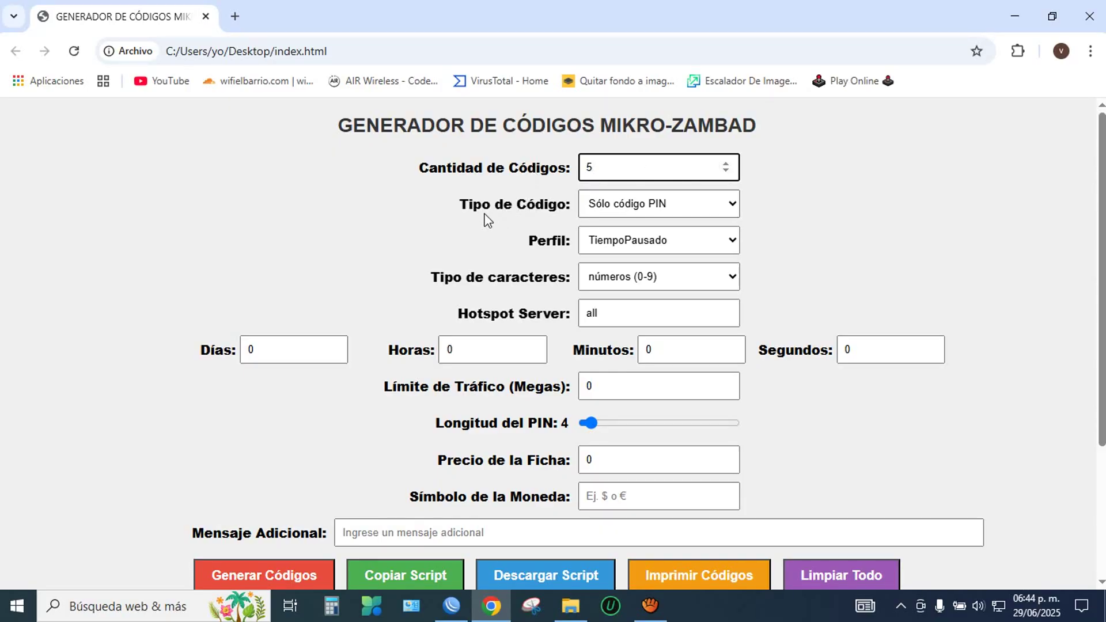
Step: Keep Sólo código PIN on the TiempoPausado profile and set Horas to 1
{"action": "left_click", "coordinate": [611, 212]}
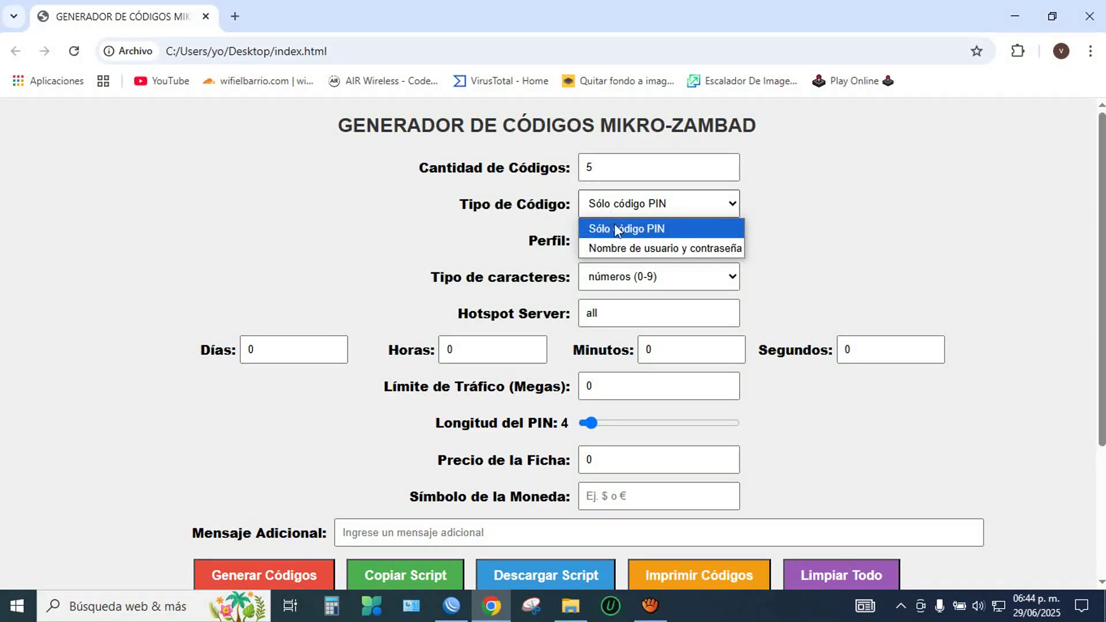
{"action": "left_click", "coordinate": [614, 225]}
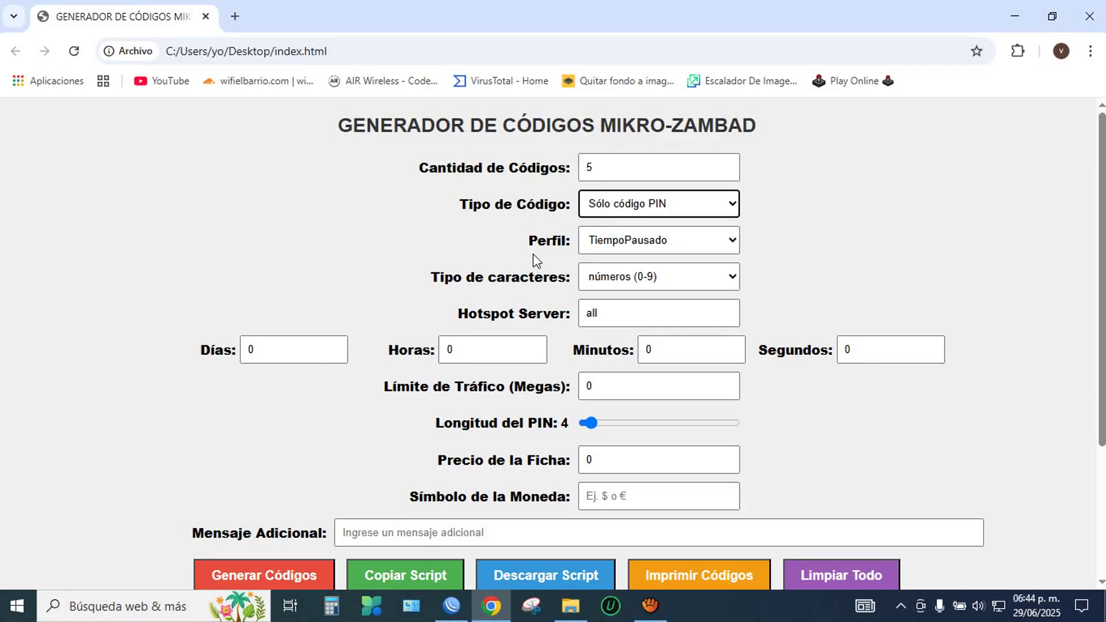
{"action": "left_click", "coordinate": [628, 246]}
{"action": "left_click", "coordinate": [641, 283]}
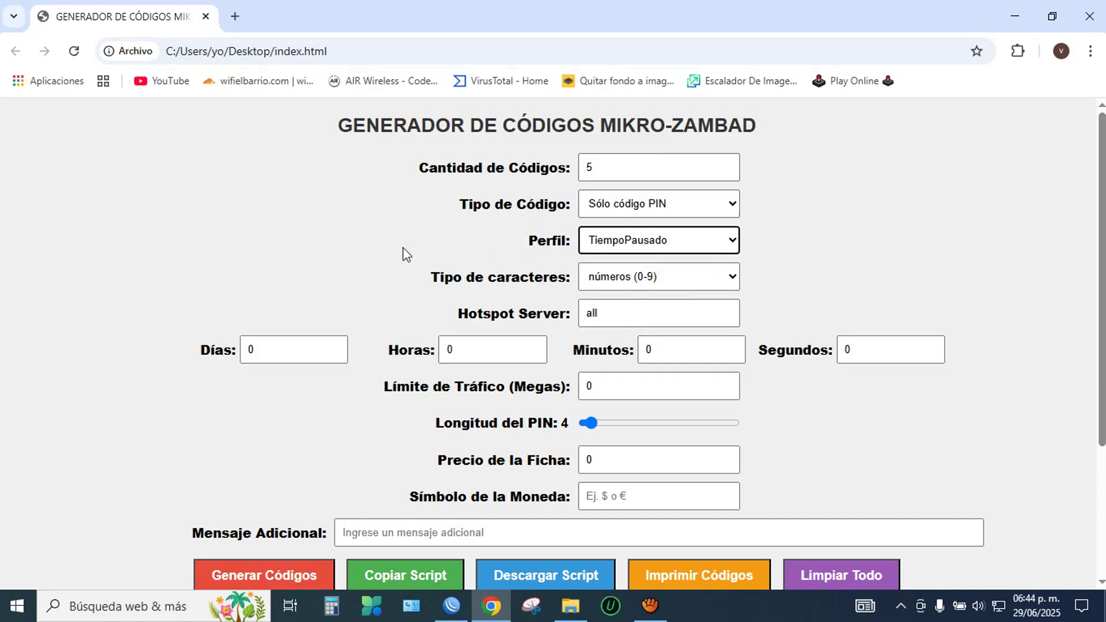
{"action": "double_click", "coordinate": [486, 354]}
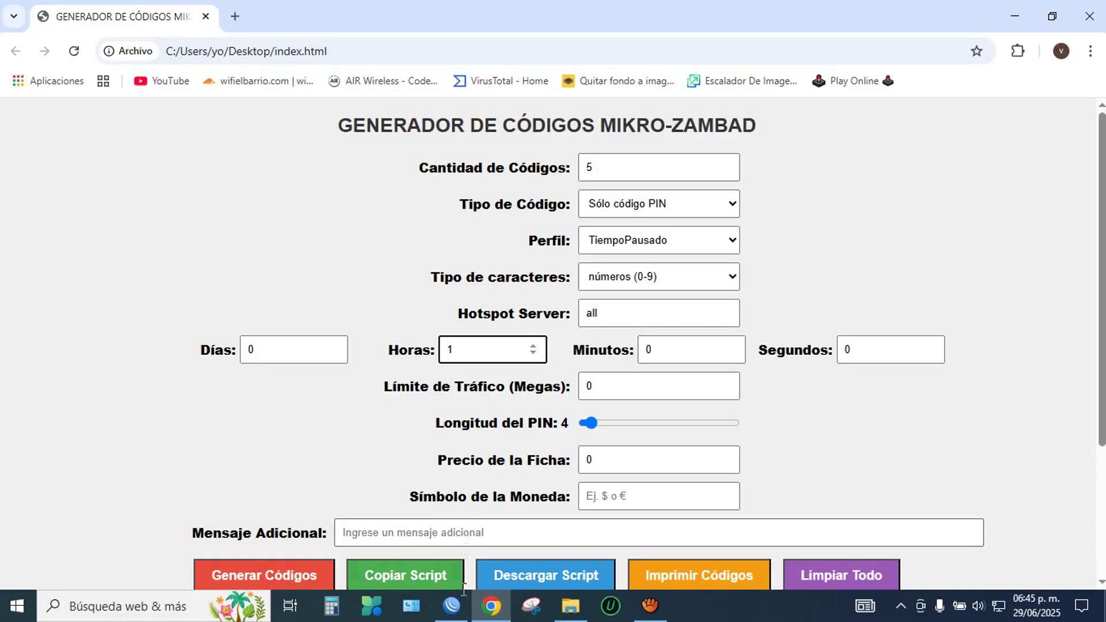
{"action": "left_click", "coordinate": [451, 605]}
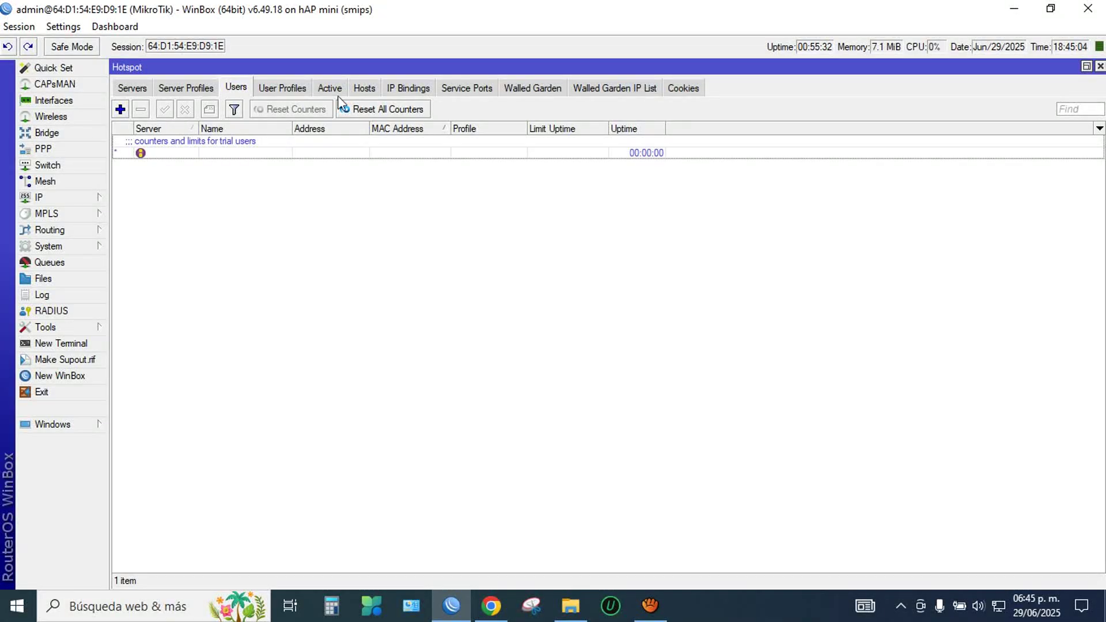
Step: Review the TiempoPausado login script, then set the generator's PIN length to 5 digits
{"action": "left_click", "coordinate": [280, 88]}
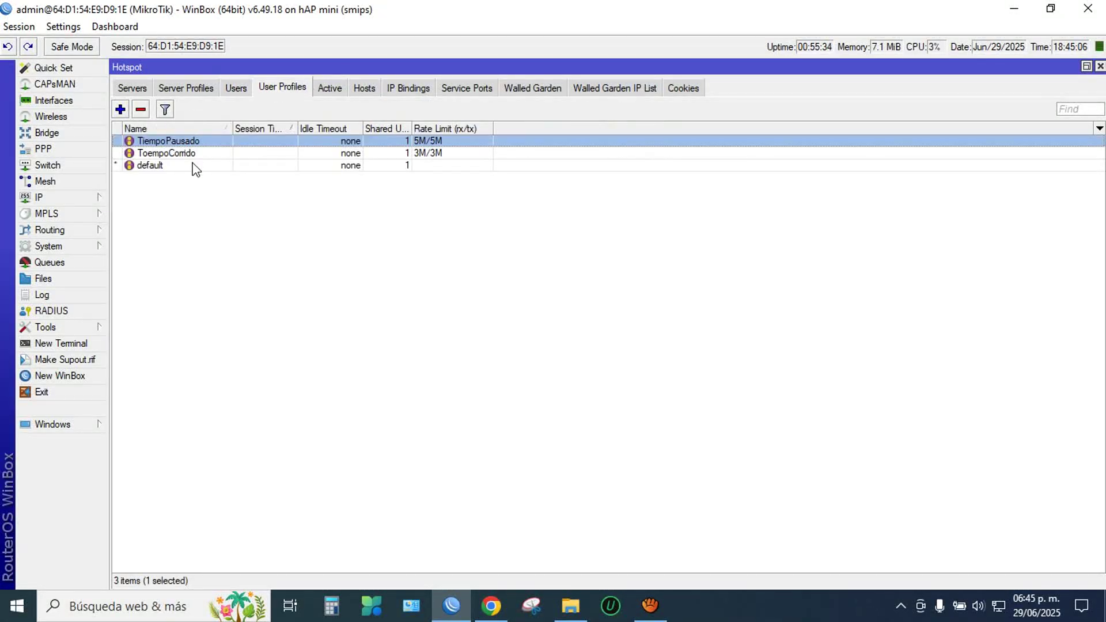
{"action": "double_click", "coordinate": [192, 144]}
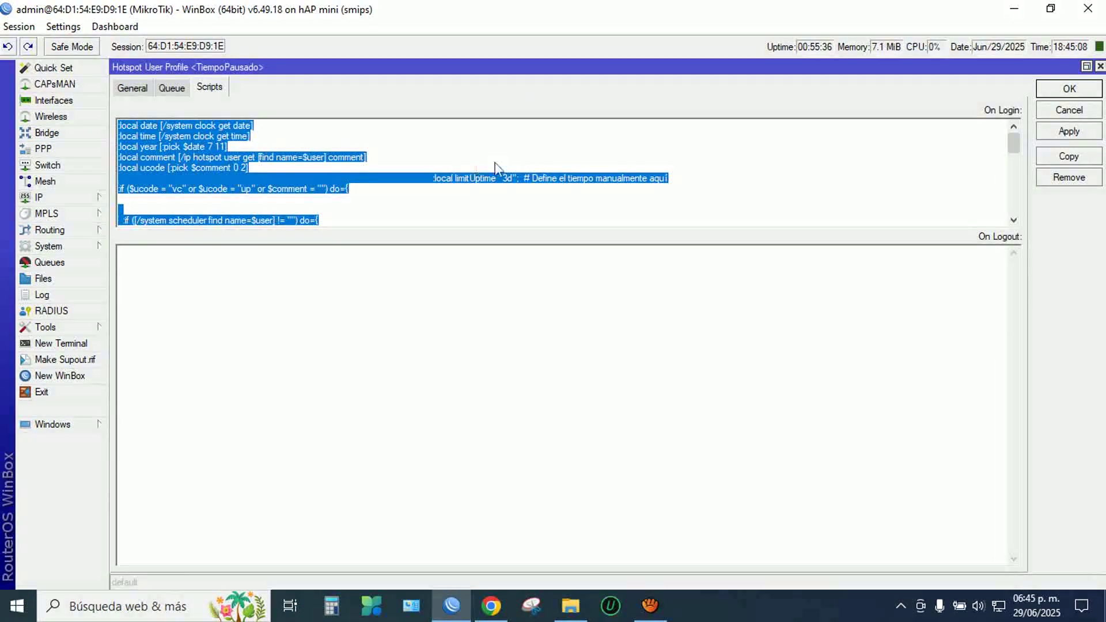
{"action": "left_click", "coordinate": [526, 175]}
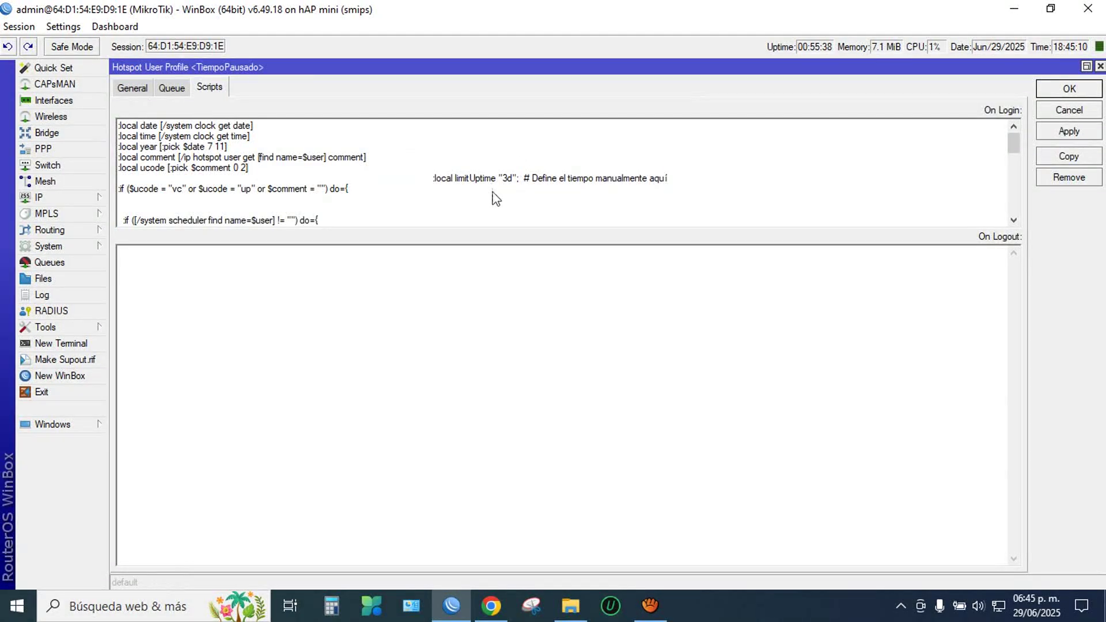
{"action": "left_click", "coordinate": [1100, 66]}
{"action": "left_click", "coordinate": [236, 88]}
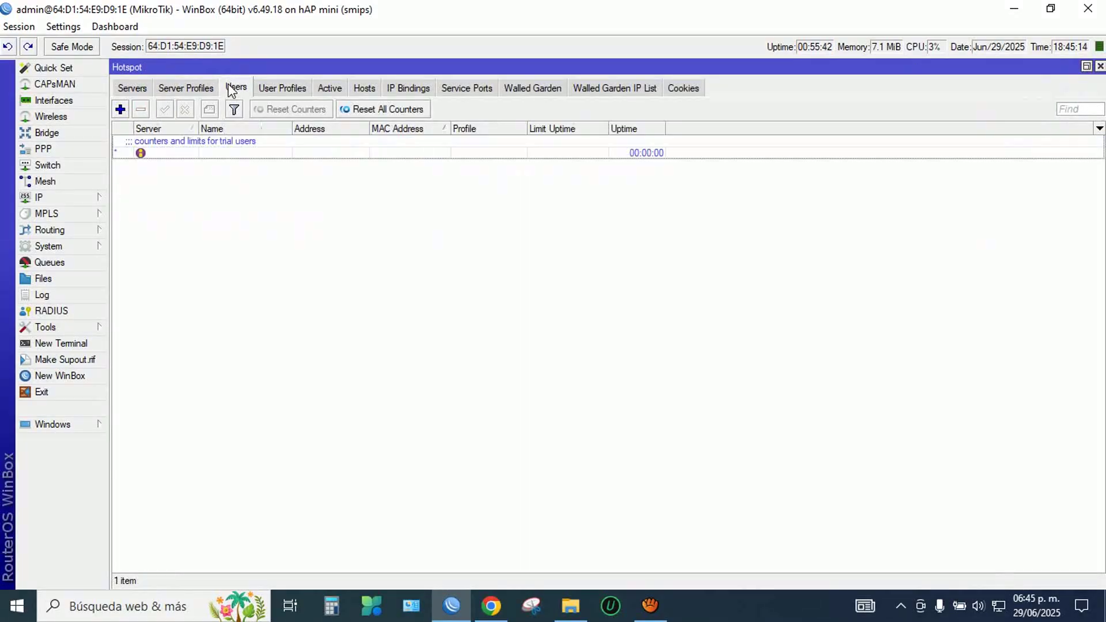
{"action": "left_click", "coordinate": [491, 605]}
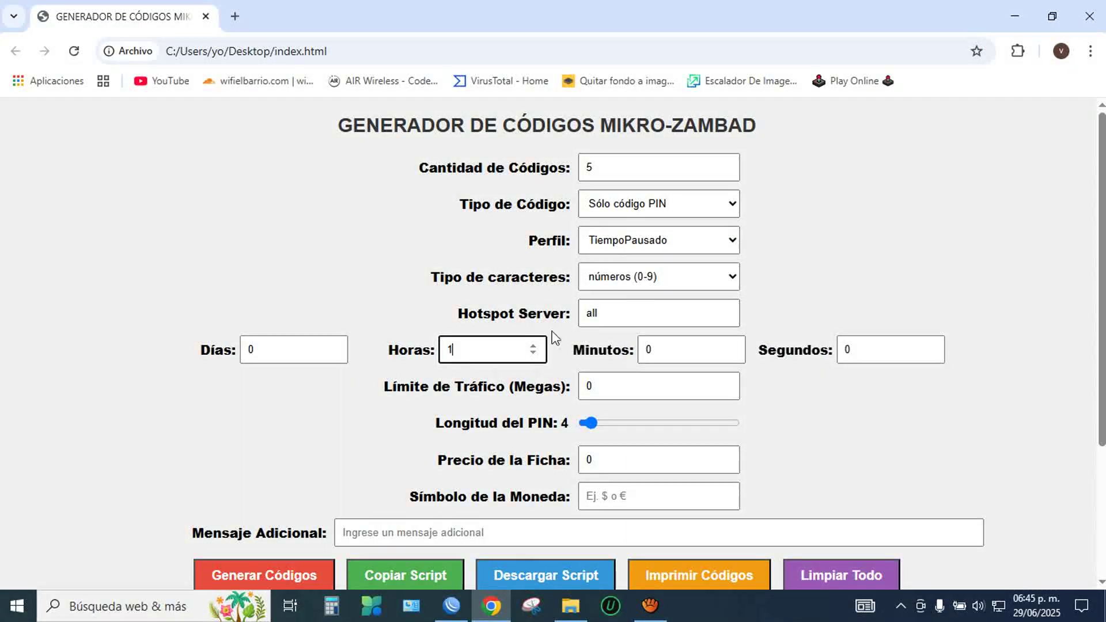
{"action": "left_click", "coordinate": [625, 424]}
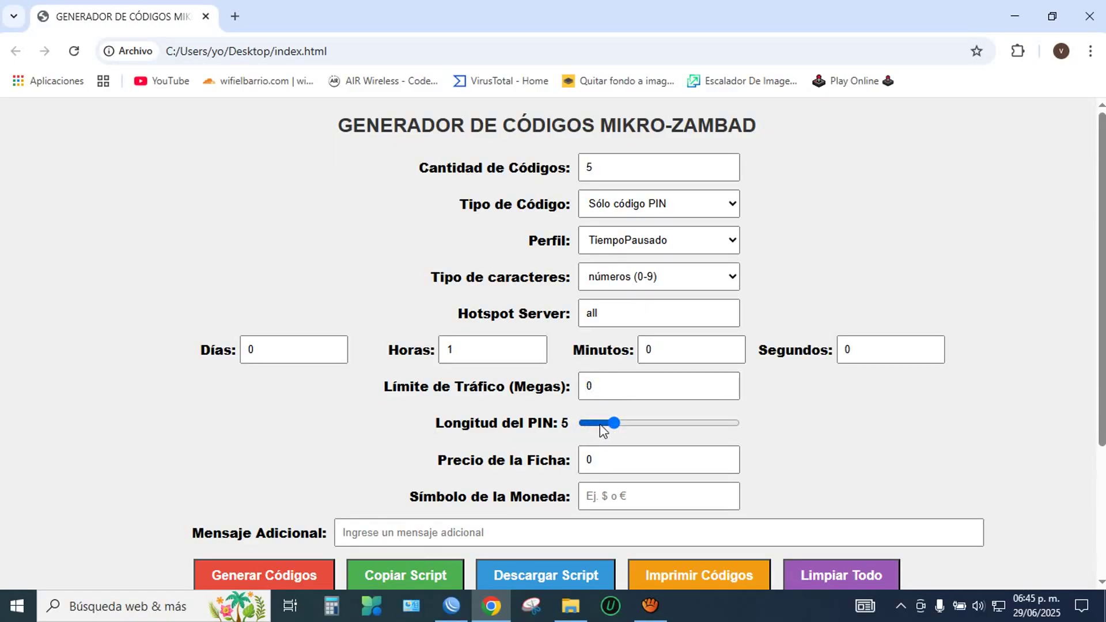
Step: Set PIN length 5, price 10, symbol $ and message 1HoraPausada
{"action": "left_click", "coordinate": [605, 425]}
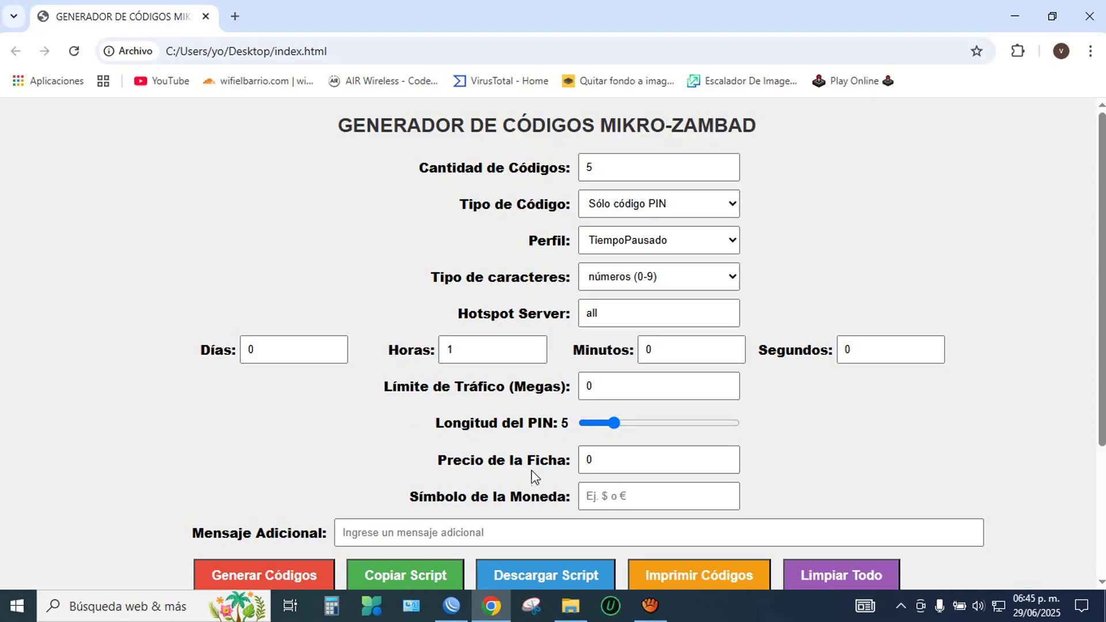
{"action": "double_click", "coordinate": [605, 468]}
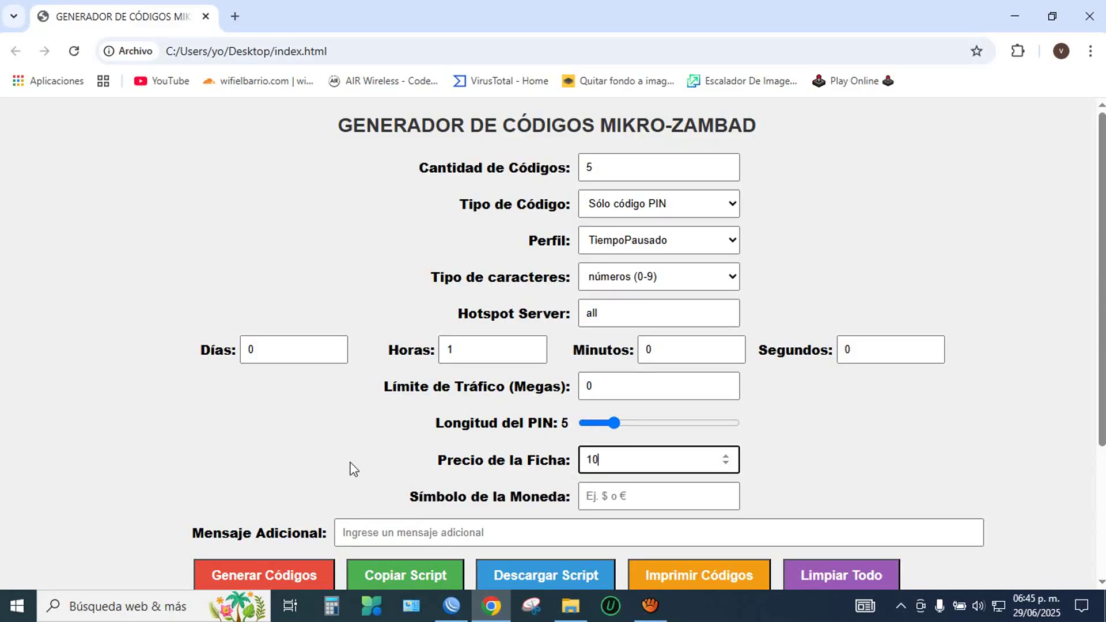
{"action": "type", "text": "10"}
{"action": "left_click", "coordinate": [600, 495]}
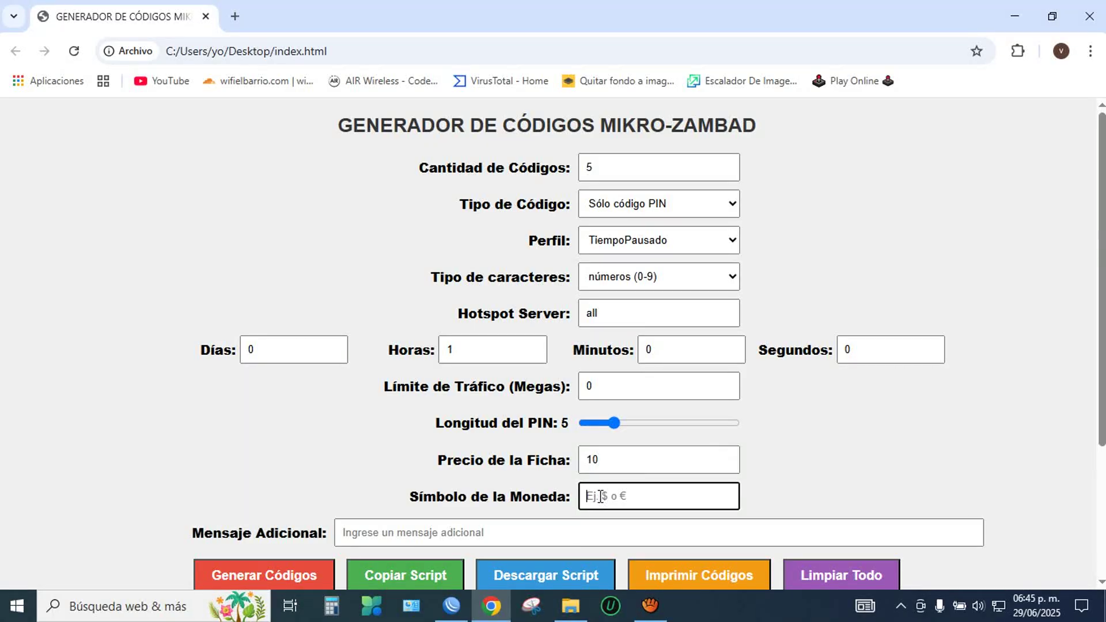
{"action": "type", "text": "$"}
{"action": "left_click", "coordinate": [383, 525]}
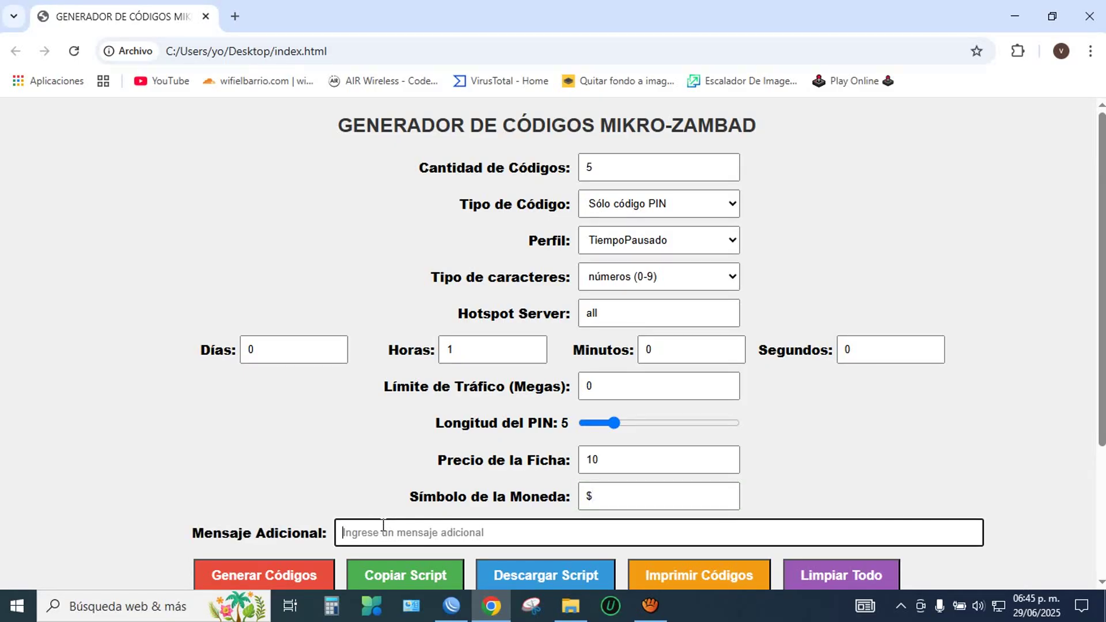
{"action": "type", "text": "1HoraPausada"}
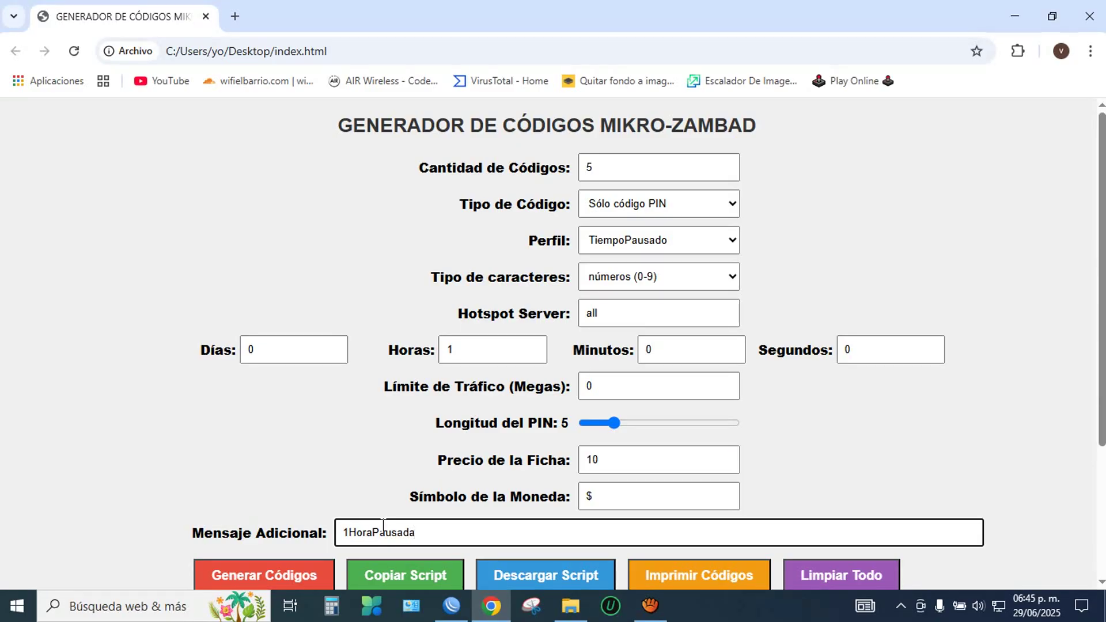
Step: Generate the five codes and copy their MikroTik script
{"action": "scroll", "coordinate": [406, 418], "scroll_direction": "down", "scroll_amount": 1}
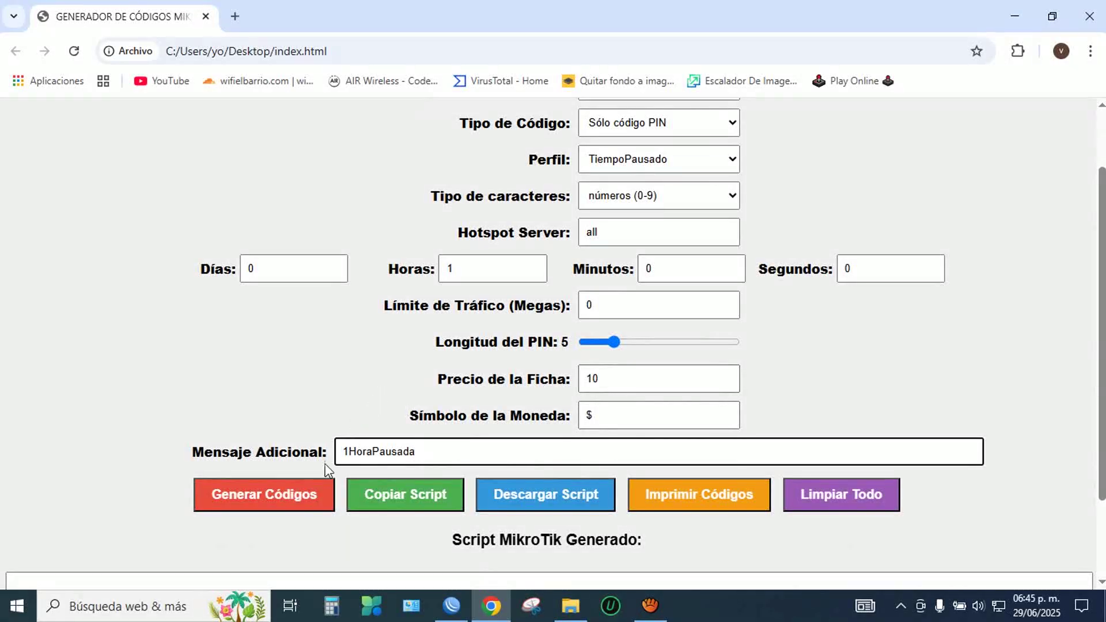
{"action": "left_click", "coordinate": [266, 502]}
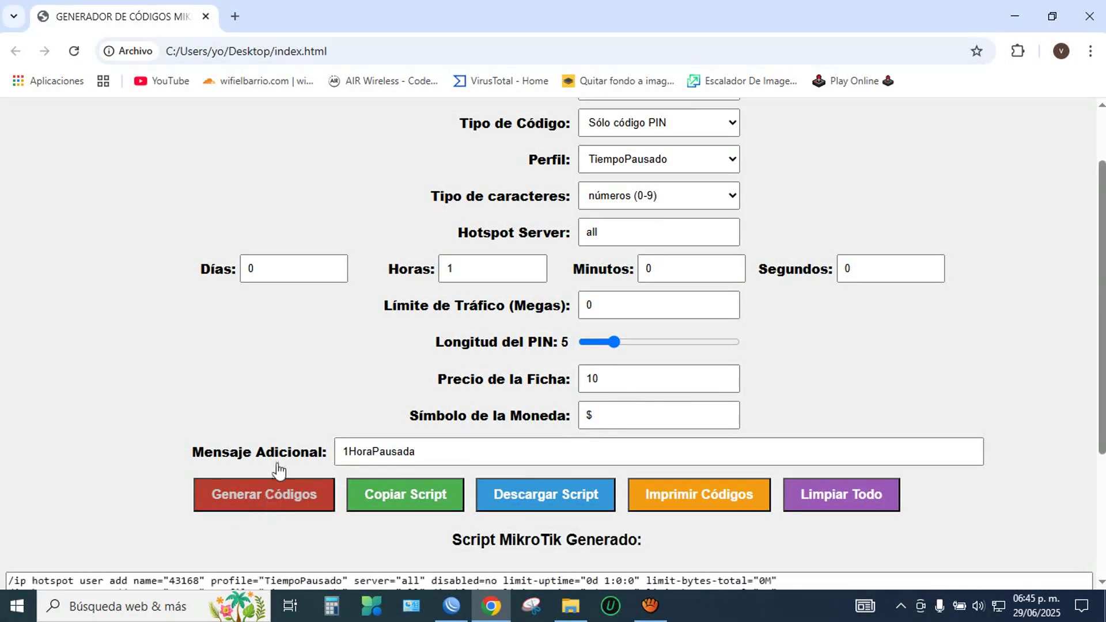
{"action": "scroll", "coordinate": [280, 393], "scroll_direction": "down", "scroll_amount": 2}
{"action": "scroll", "coordinate": [280, 392], "scroll_direction": "down", "scroll_amount": 1}
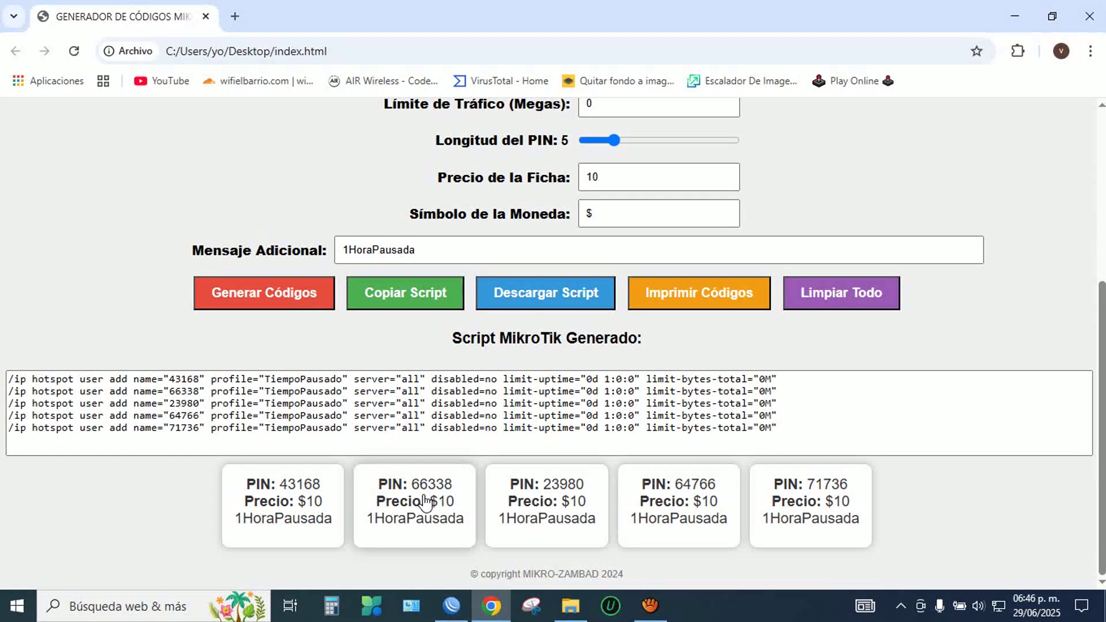
{"action": "left_click", "coordinate": [429, 295]}
Step: Paste the generated script into a new WinBox terminal to create the five hotspot users
{"action": "left_click", "coordinate": [686, 153]}
{"action": "left_click", "coordinate": [451, 605]}
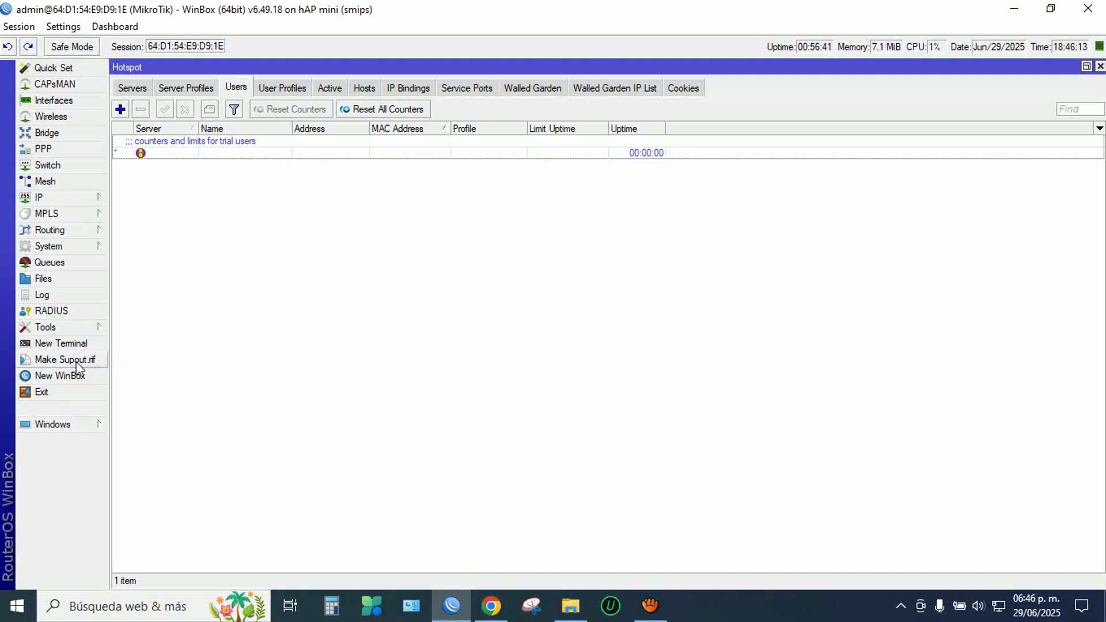
{"action": "left_click", "coordinate": [67, 344]}
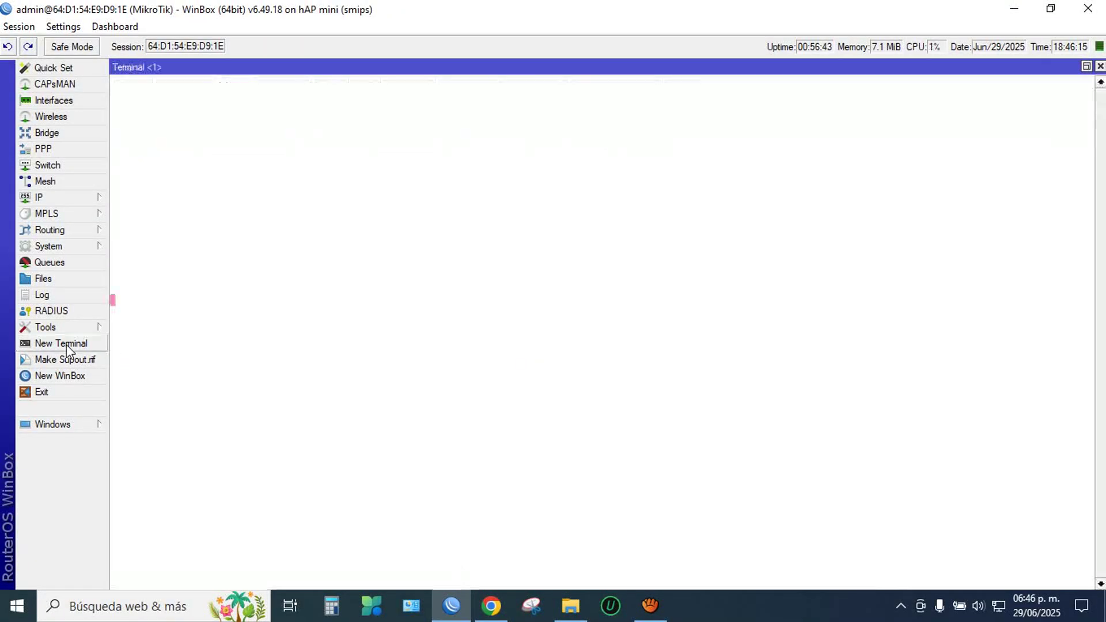
{"action": "left_click", "coordinate": [1086, 66]}
{"action": "right_click", "coordinate": [607, 312]}
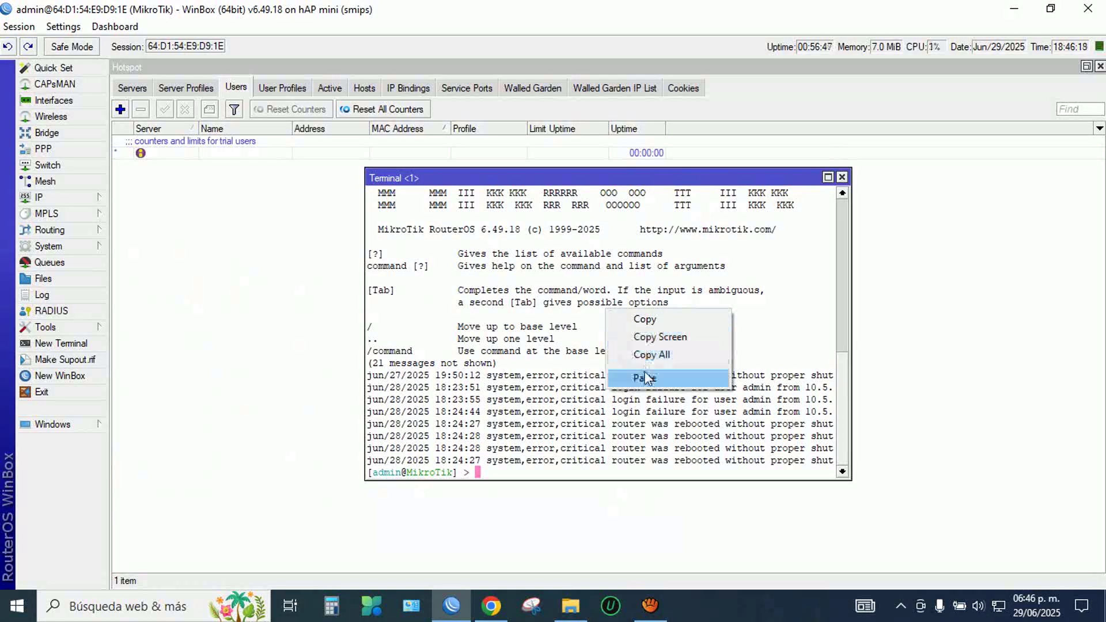
{"action": "left_click", "coordinate": [645, 372]}
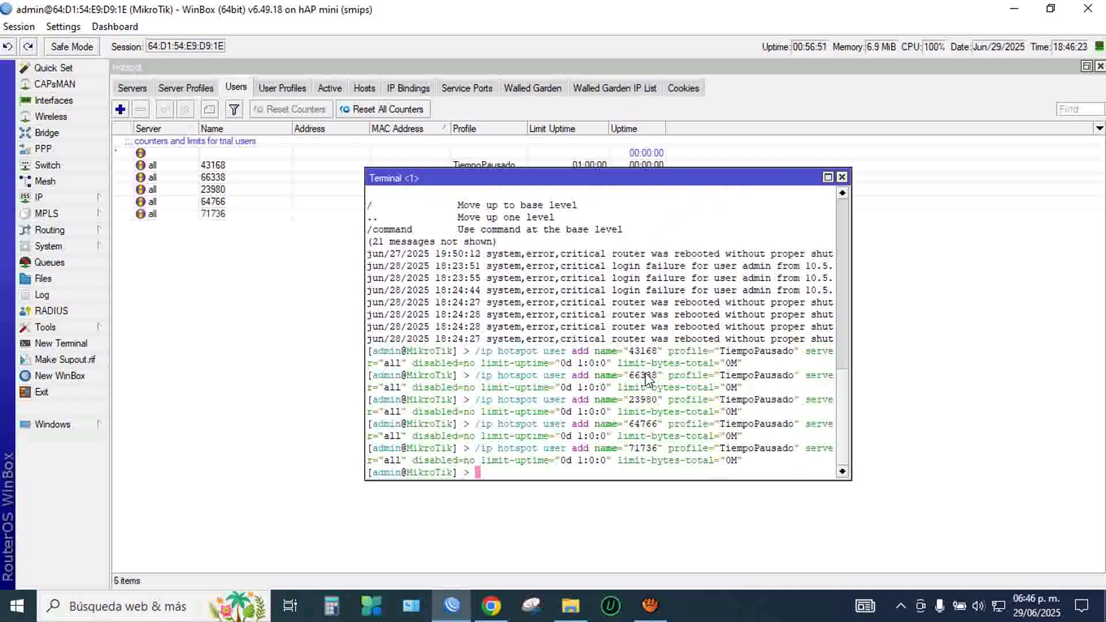
{"action": "left_click", "coordinate": [841, 177]}
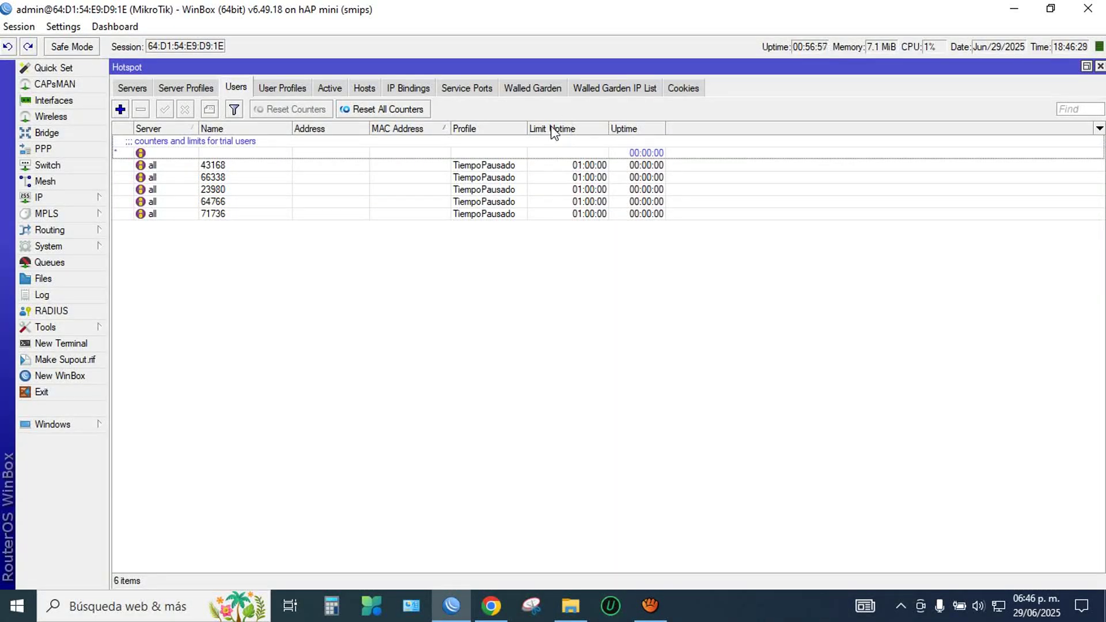
Step: Review the Users list's column options without changing them
{"action": "right_click", "coordinate": [523, 316]}
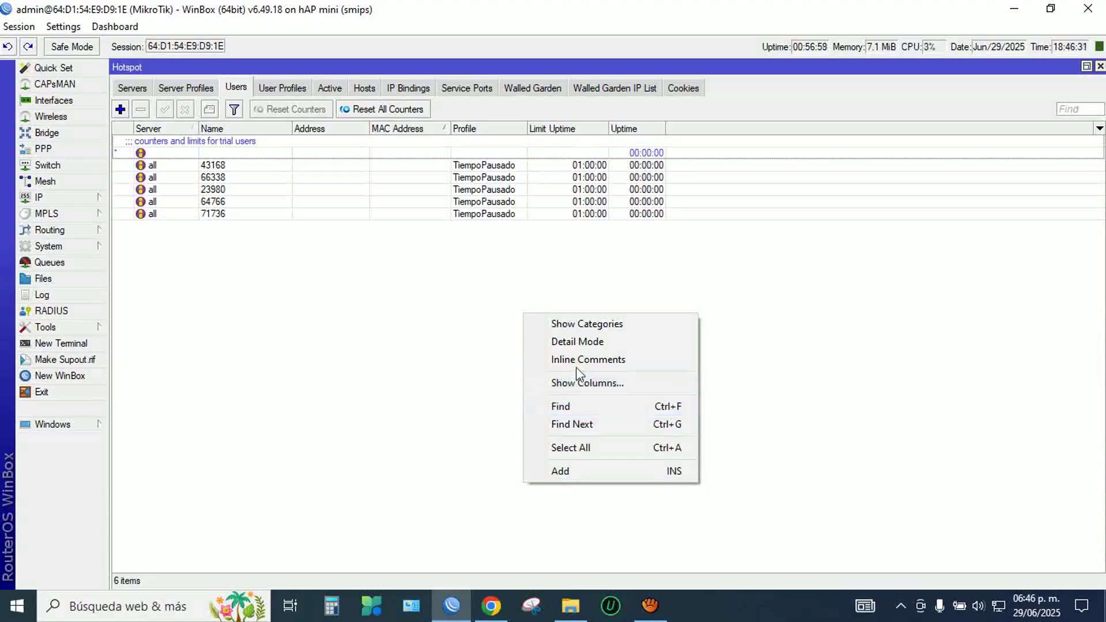
{"action": "left_click", "coordinate": [576, 382]}
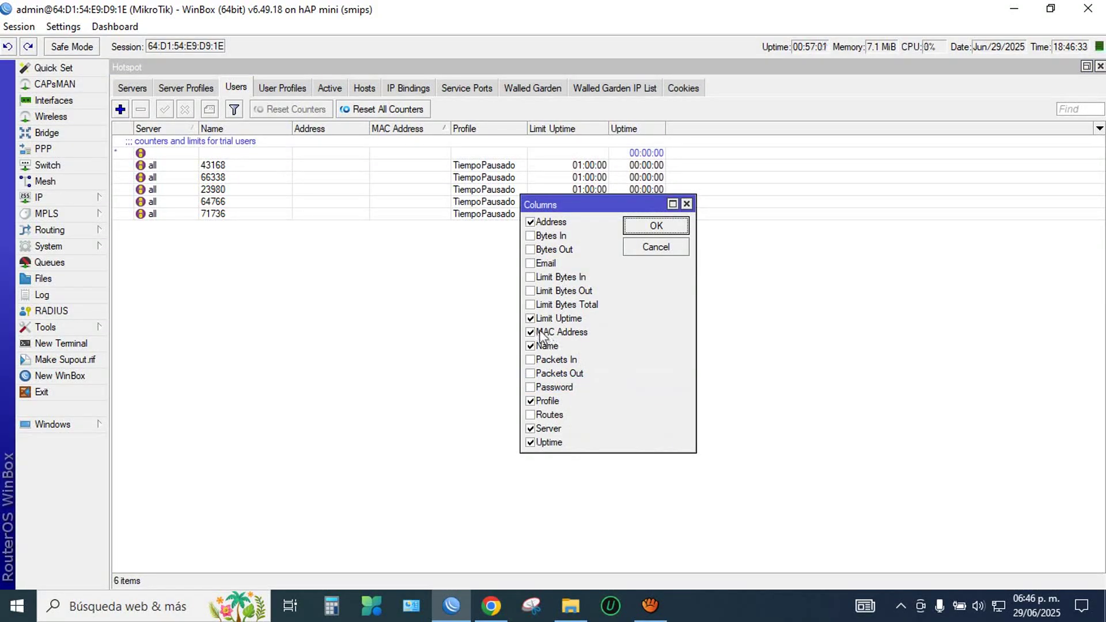
{"action": "left_click", "coordinate": [646, 227]}
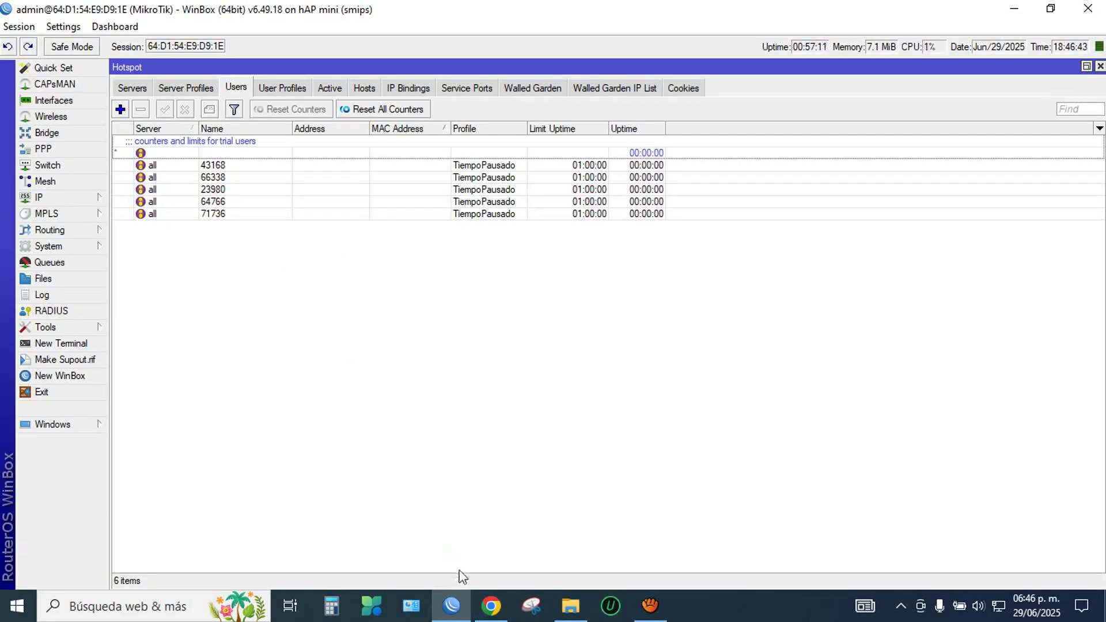
Step: Load a website in a new Chrome tab to reach the hotspot login, then open user 71736
{"action": "left_click", "coordinate": [490, 605]}
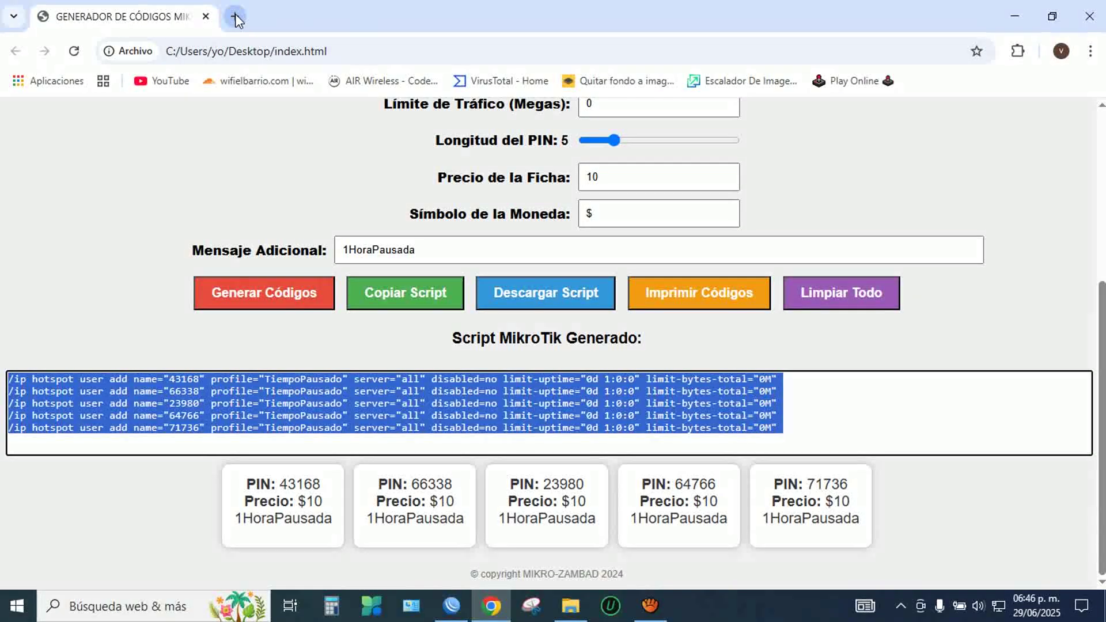
{"action": "left_click", "coordinate": [235, 16]}
{"action": "left_click", "coordinate": [363, 84]}
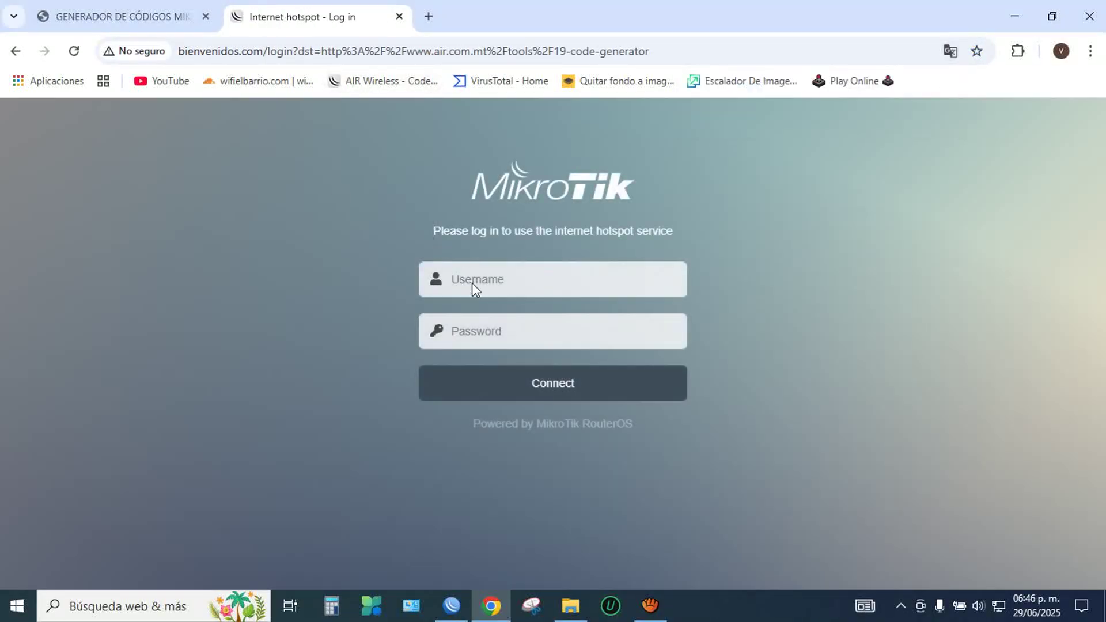
{"action": "left_click", "coordinate": [451, 605]}
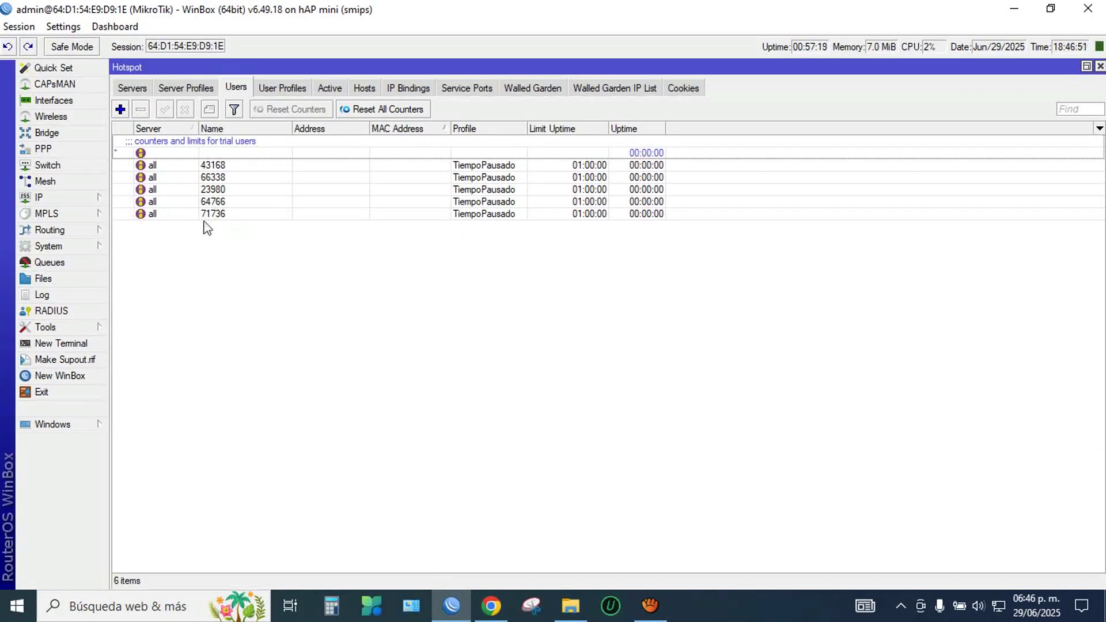
{"action": "double_click", "coordinate": [207, 214]}
Step: Verify user 71736's 01:00:00 uptime limit and recheck the TiempoPausado profile settings
{"action": "left_click", "coordinate": [527, 273]}
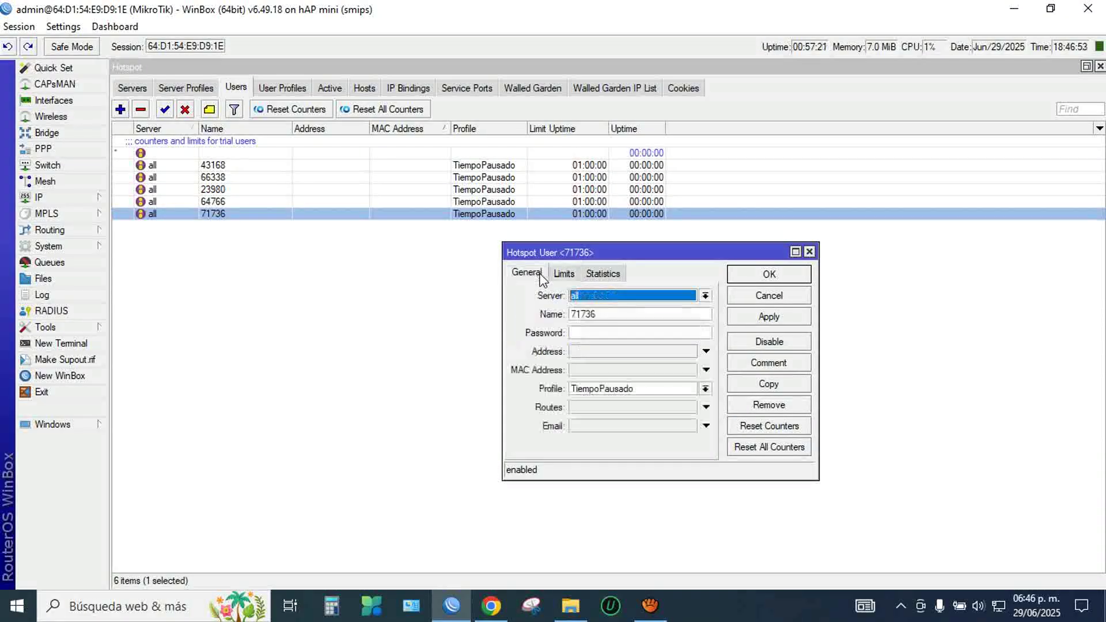
{"action": "left_click", "coordinate": [567, 274]}
{"action": "left_click_drag", "start_coordinate": [637, 296], "coordinate": [524, 299]}
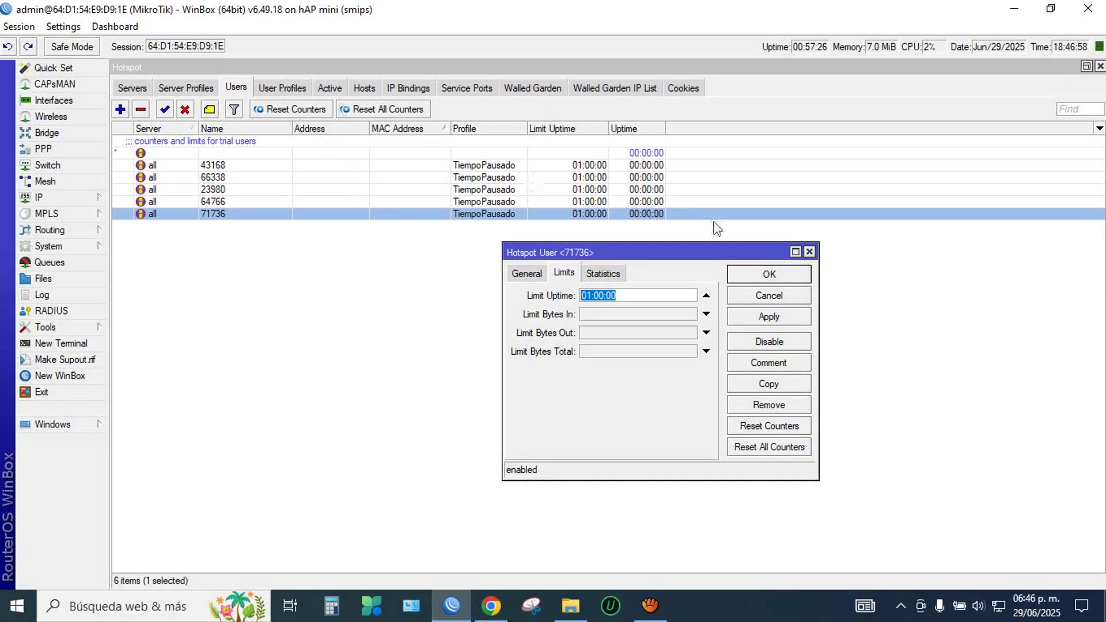
{"action": "left_click", "coordinate": [759, 274]}
{"action": "left_click", "coordinate": [285, 88]}
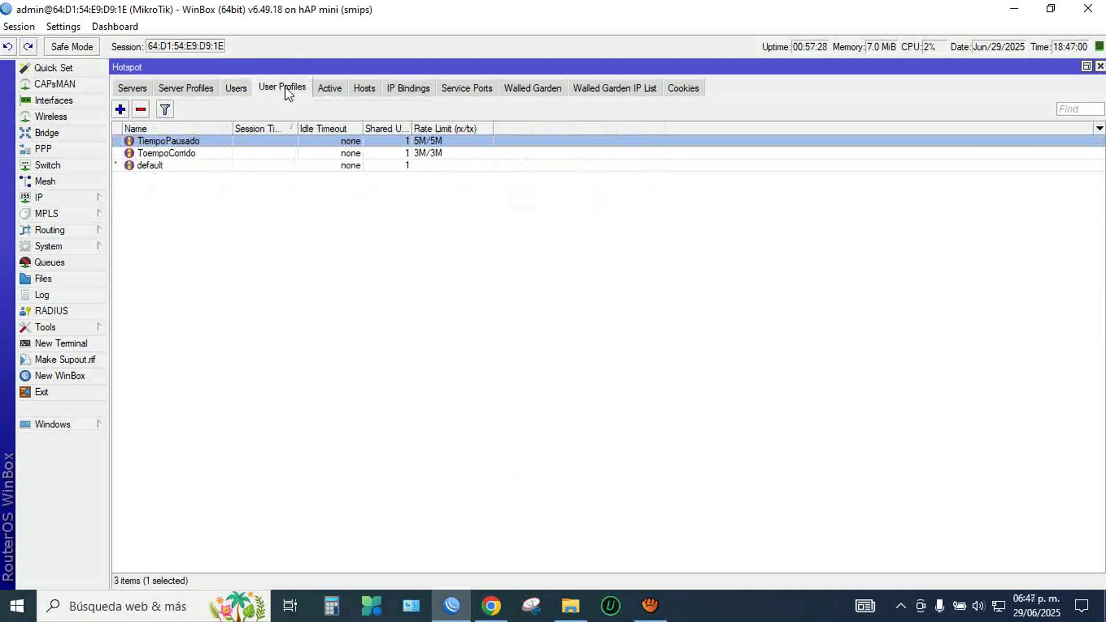
{"action": "double_click", "coordinate": [178, 145]}
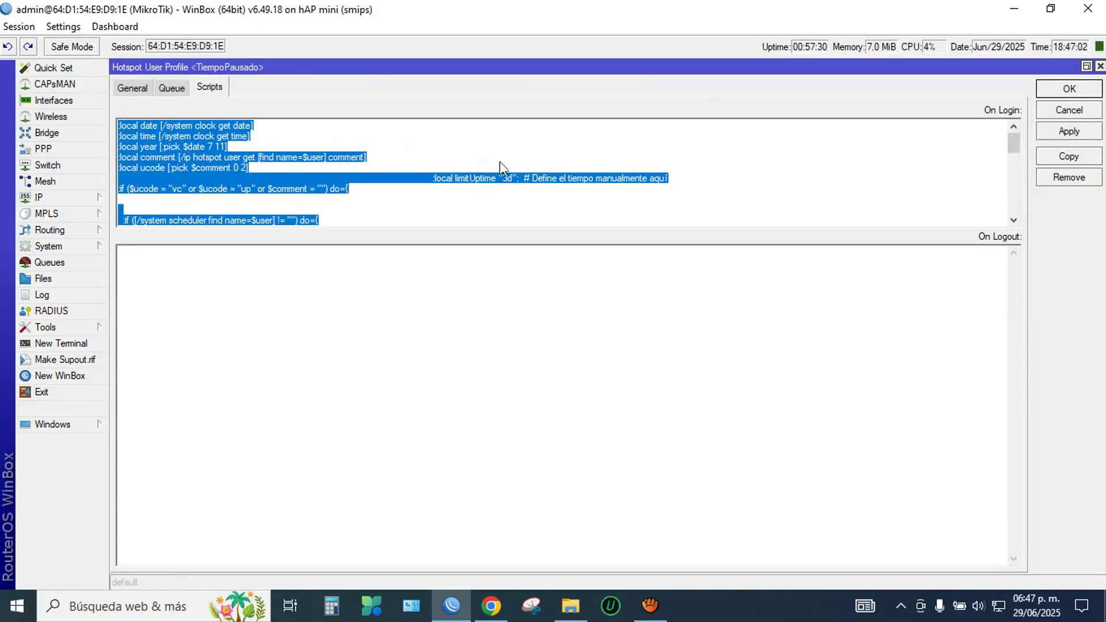
{"action": "left_click", "coordinate": [1068, 89]}
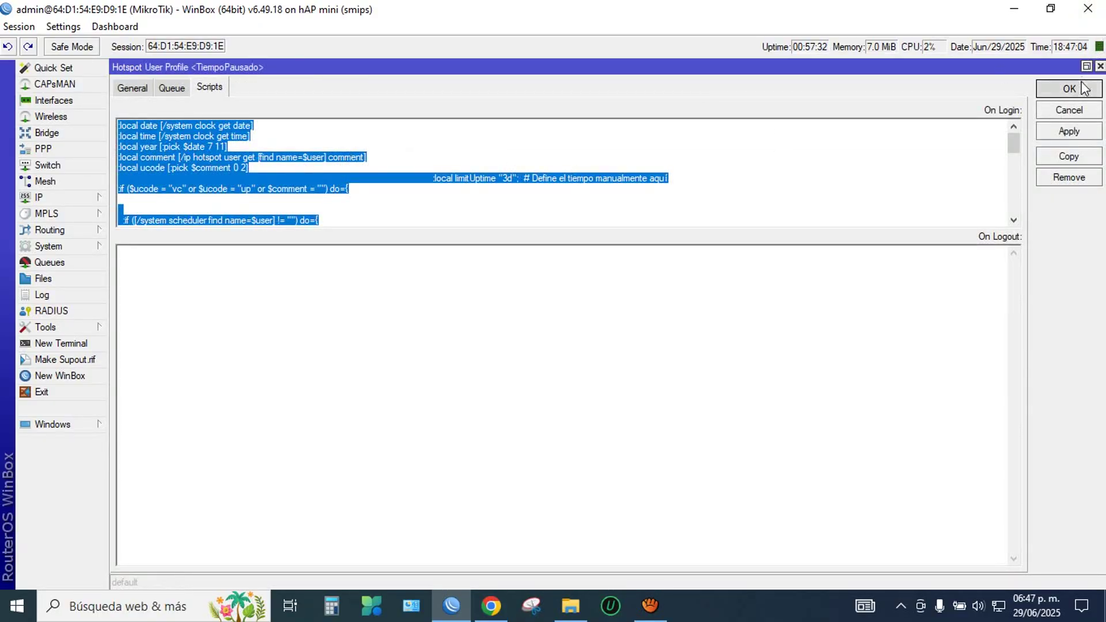
{"action": "left_click", "coordinate": [235, 88]}
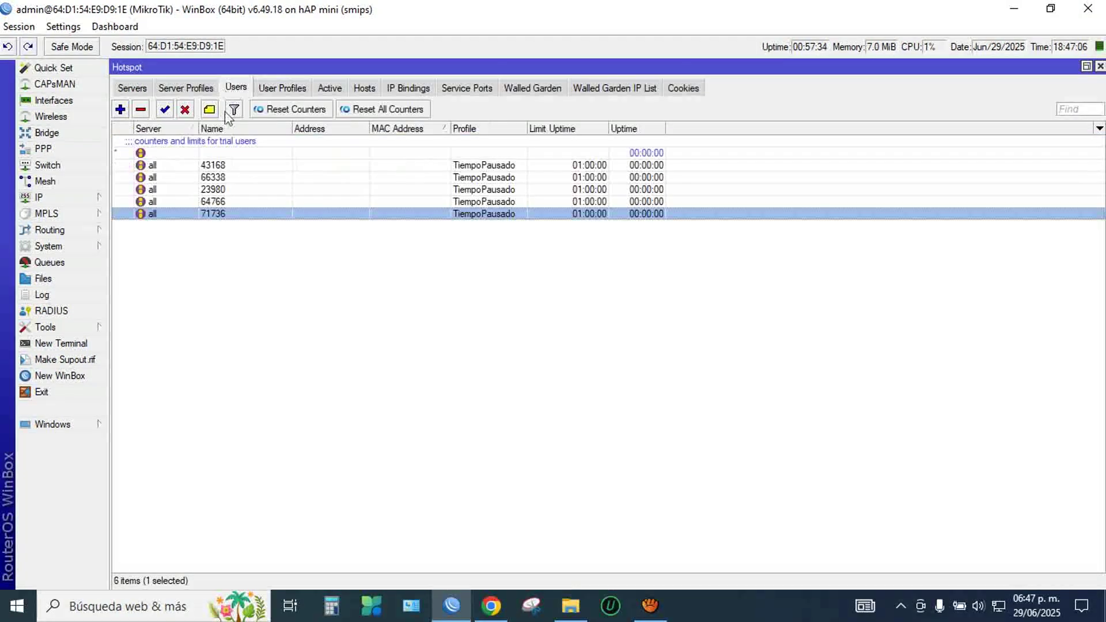
Step: Copy user name 71736 to the clipboard and bring the hotspot login page forward
{"action": "double_click", "coordinate": [213, 214]}
{"action": "left_click", "coordinate": [524, 273]}
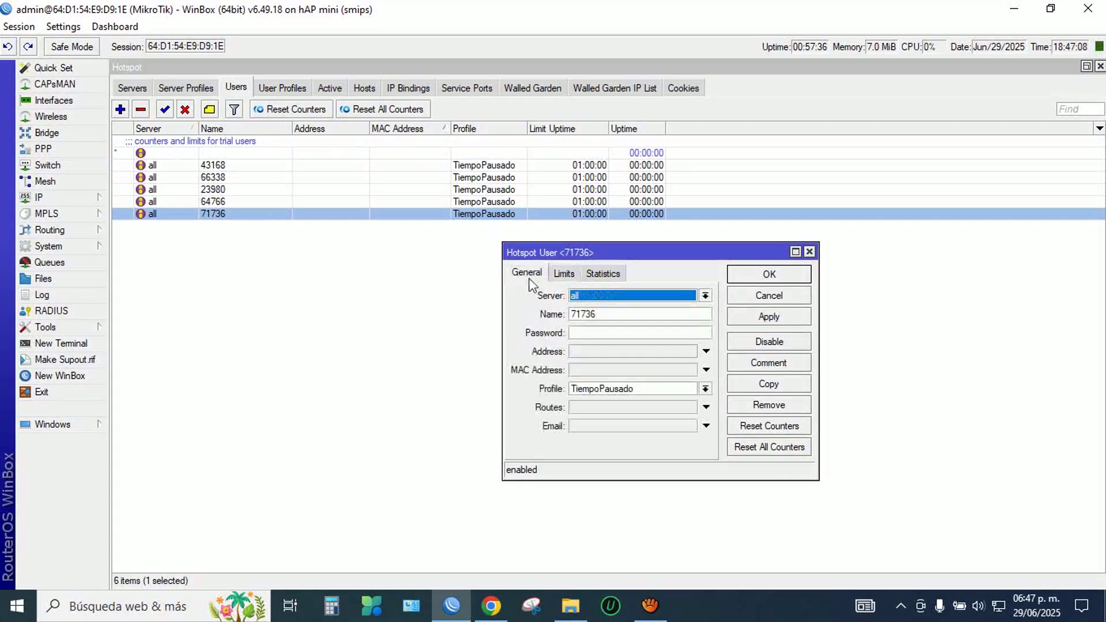
{"action": "left_click_drag", "start_coordinate": [614, 319], "coordinate": [573, 316]}
{"action": "right_click", "coordinate": [572, 316]}
{"action": "left_click", "coordinate": [627, 348]}
{"action": "left_click", "coordinate": [749, 276]}
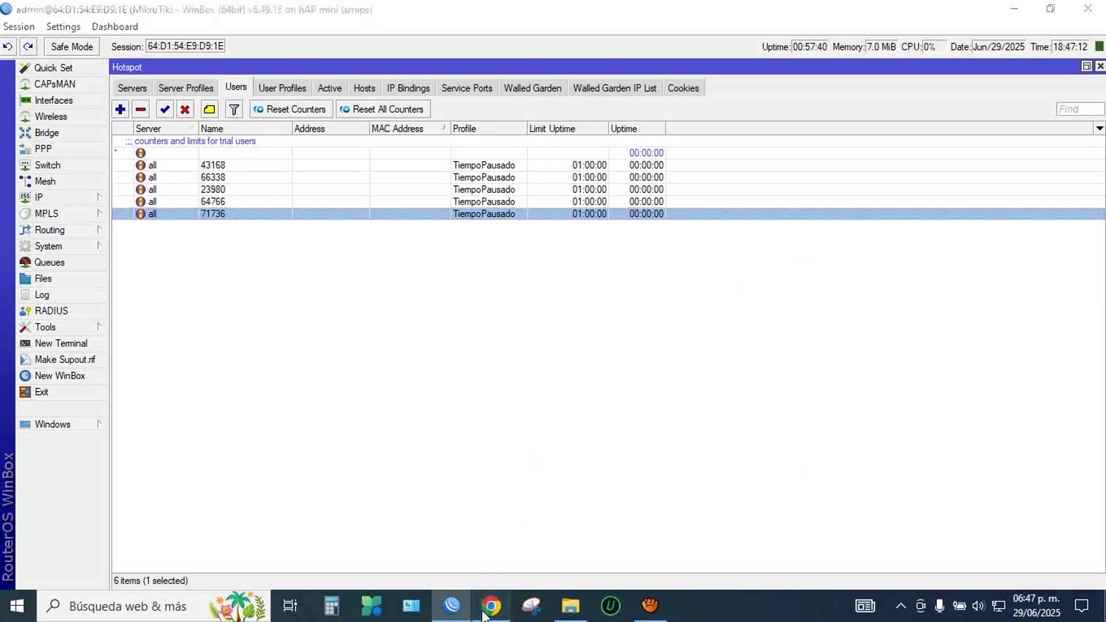
{"action": "left_click", "coordinate": [490, 605]}
{"action": "right_click", "coordinate": [469, 276]}
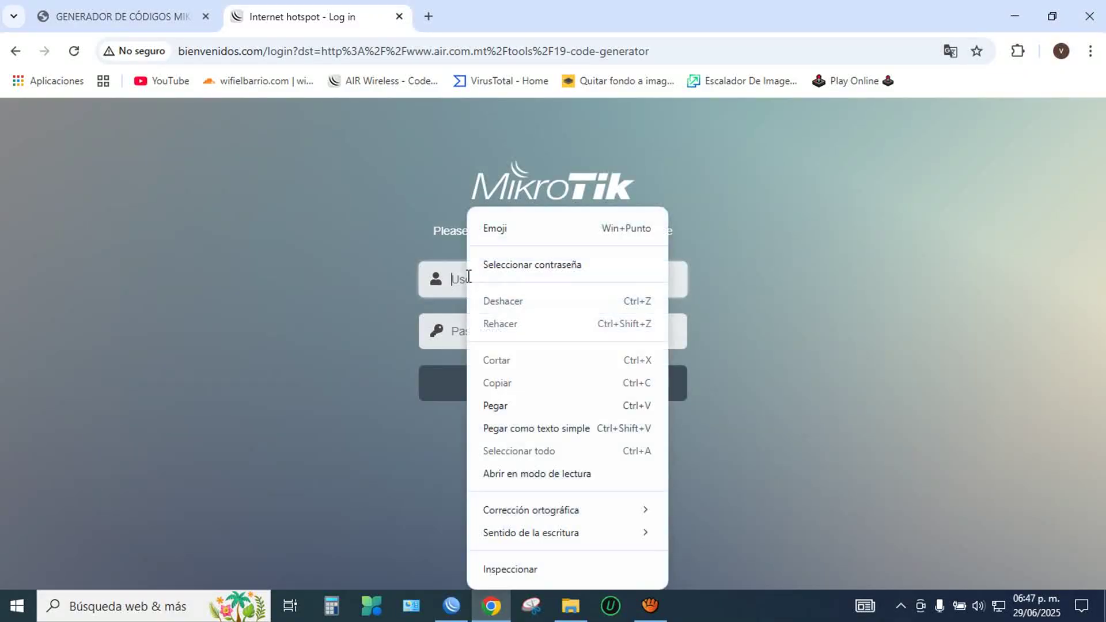
{"action": "left_click", "coordinate": [507, 410]}
{"action": "left_click", "coordinate": [510, 395]}
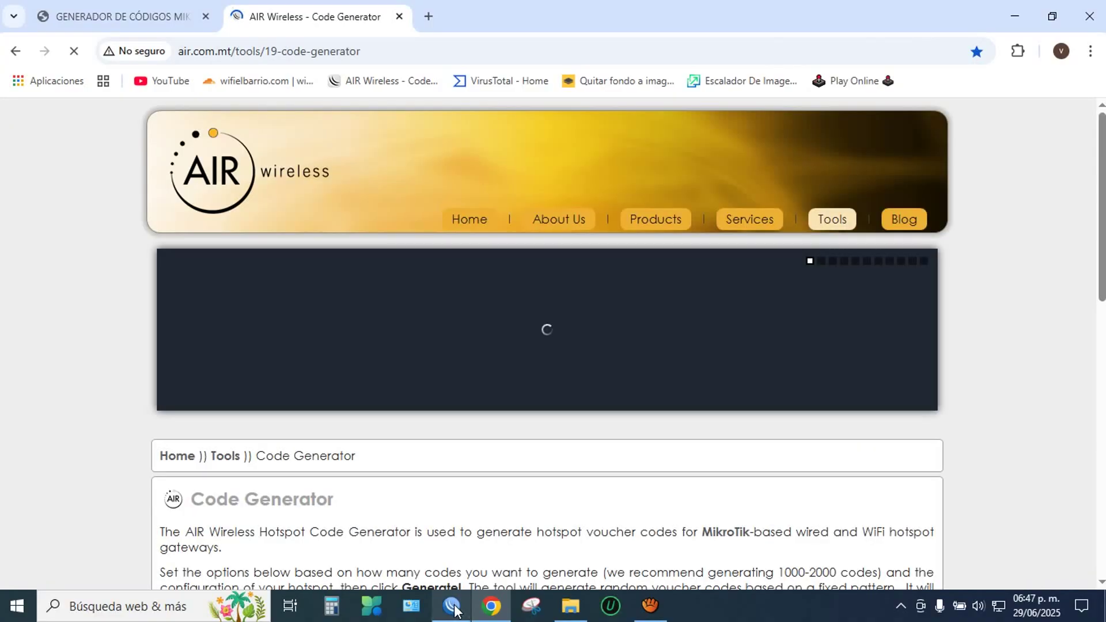
{"action": "left_click", "coordinate": [453, 607]}
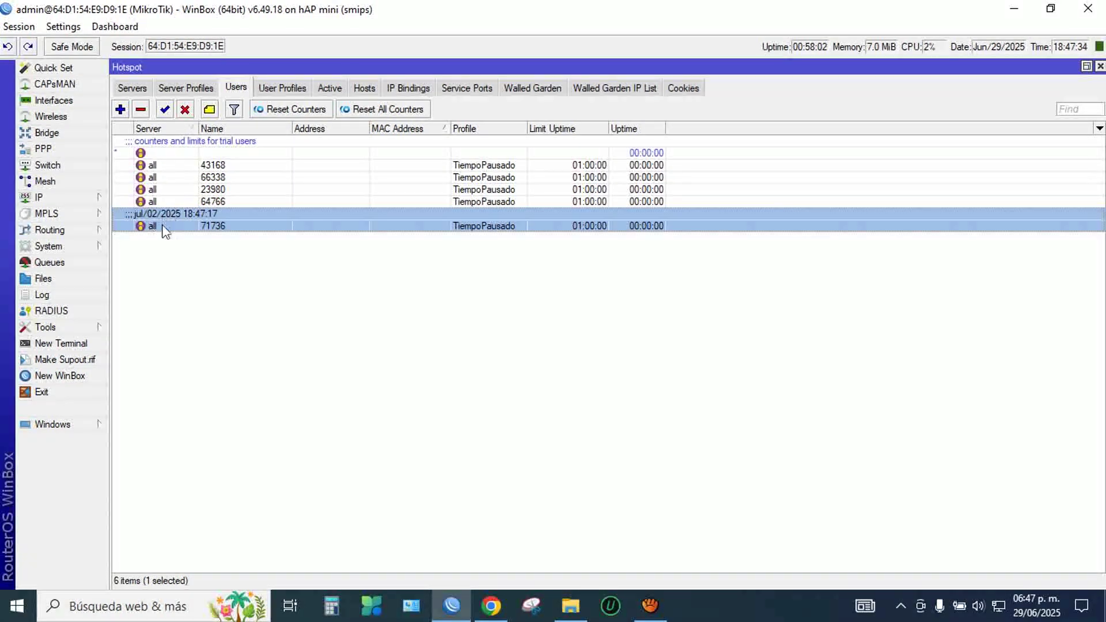
Step: Review the TiempoPausado hotspot profile's login script and close it
{"action": "left_click", "coordinate": [273, 91]}
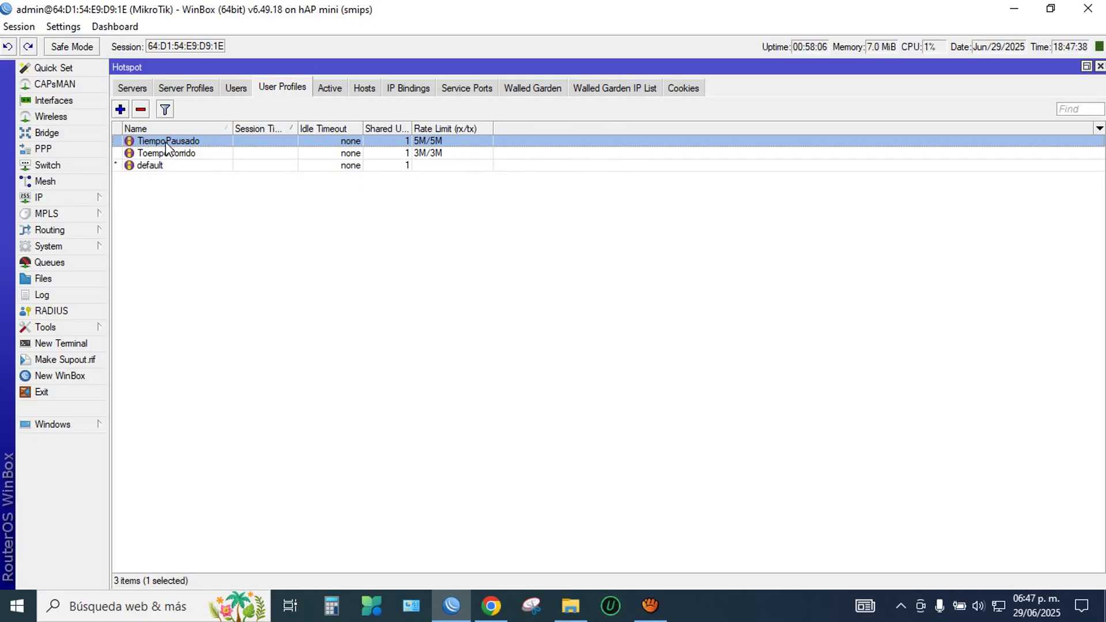
{"action": "double_click", "coordinate": [164, 142]}
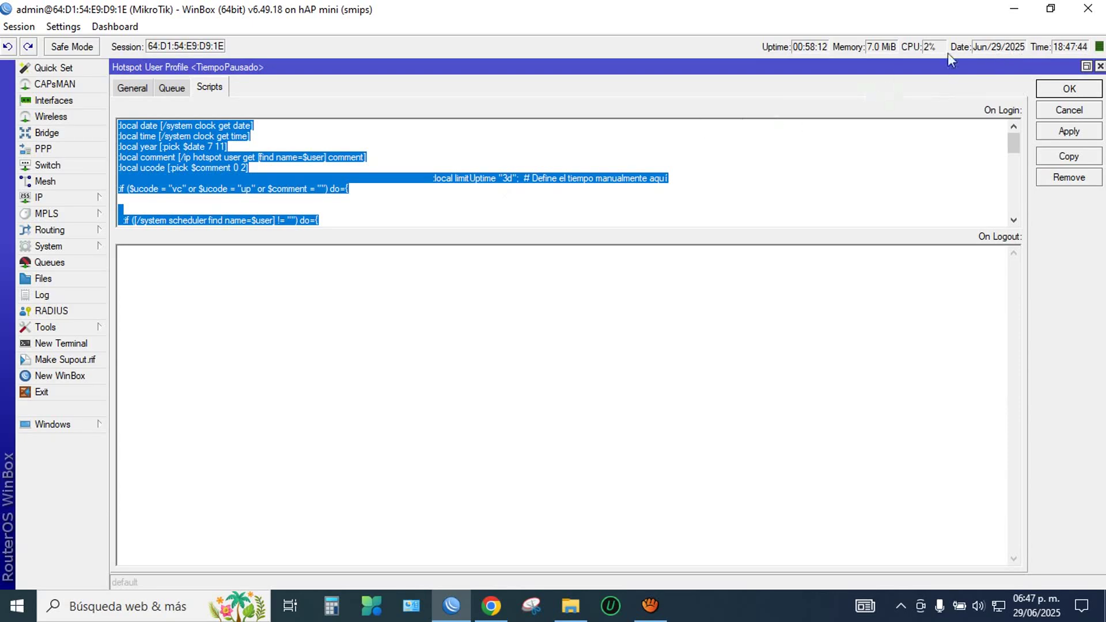
{"action": "left_click", "coordinate": [1066, 87]}
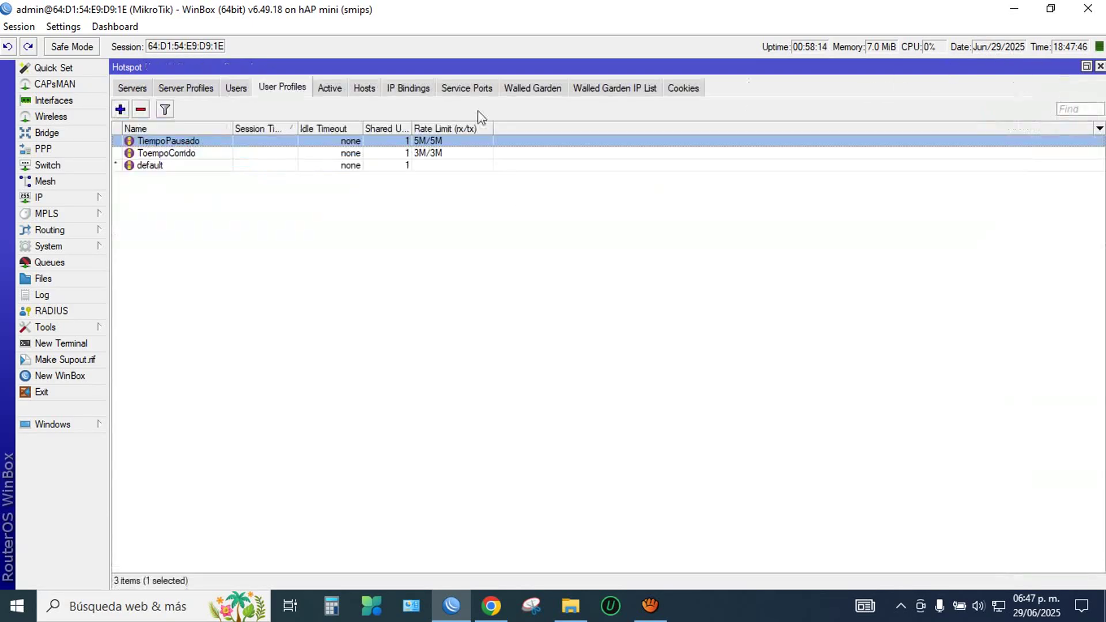
Step: Confirm user 71736 is the one active hotspot session in the Users and Active lists
{"action": "left_click", "coordinate": [236, 89]}
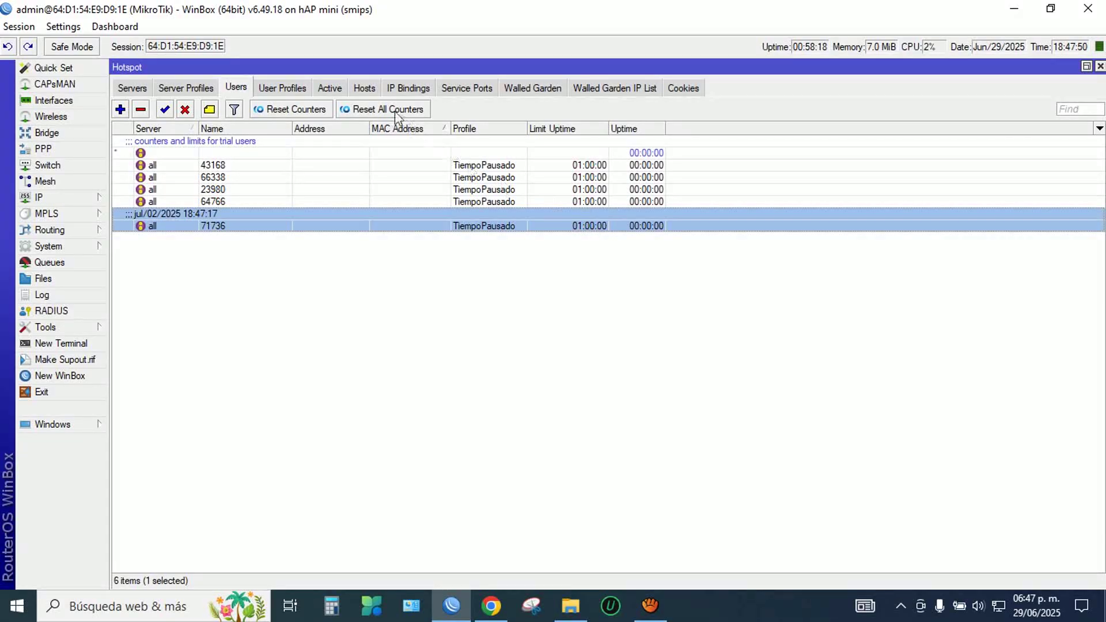
{"action": "left_click", "coordinate": [328, 91]}
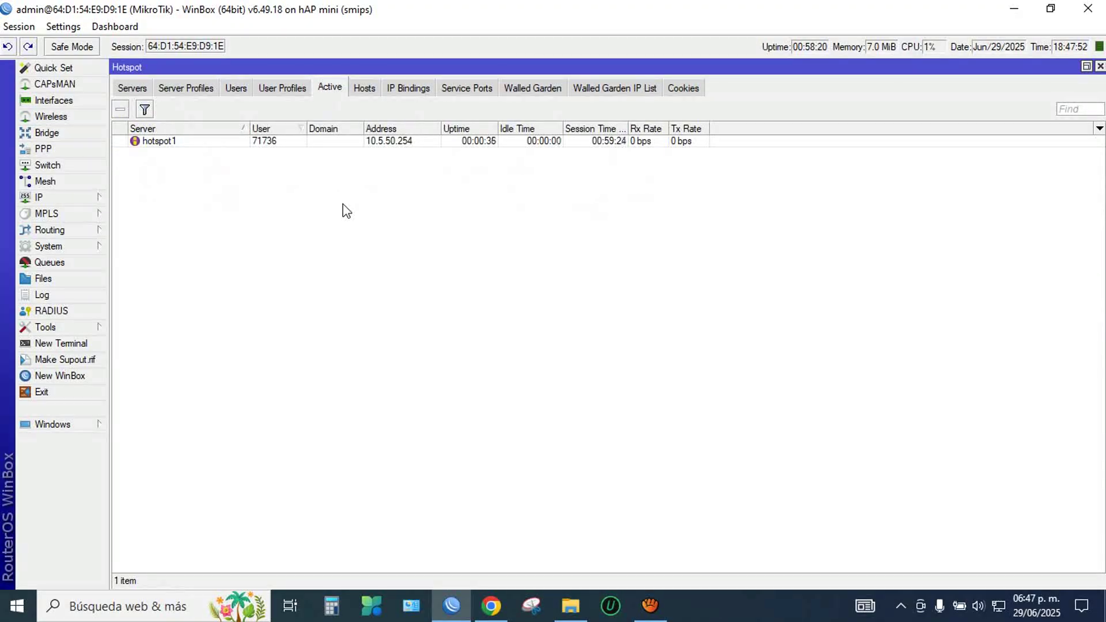
{"action": "left_click", "coordinate": [619, 145]}
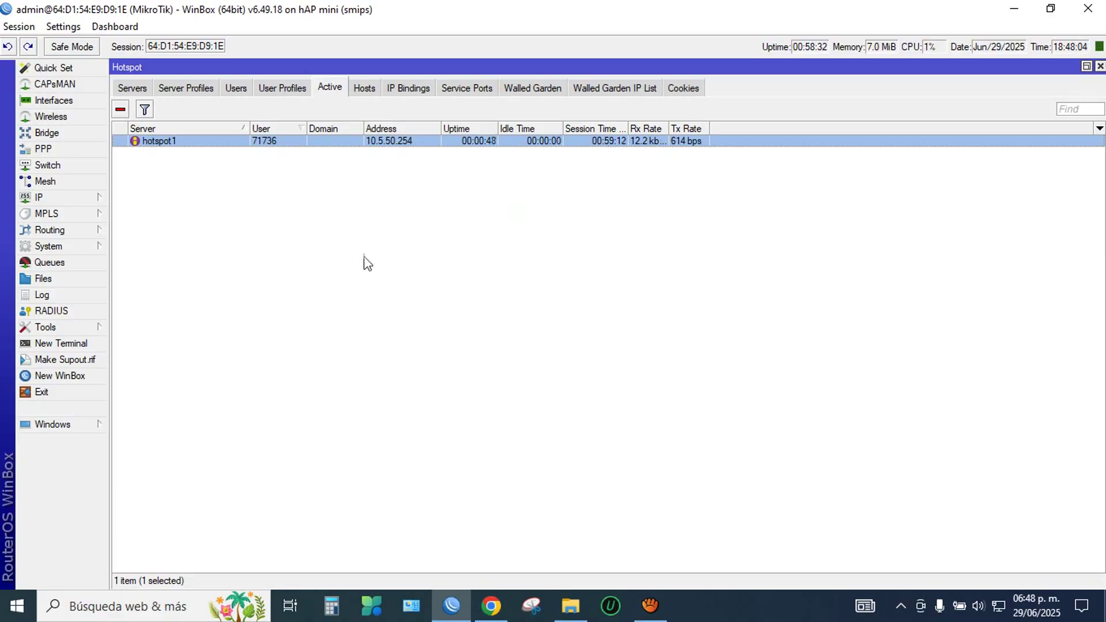
{"action": "left_click", "coordinate": [237, 88]}
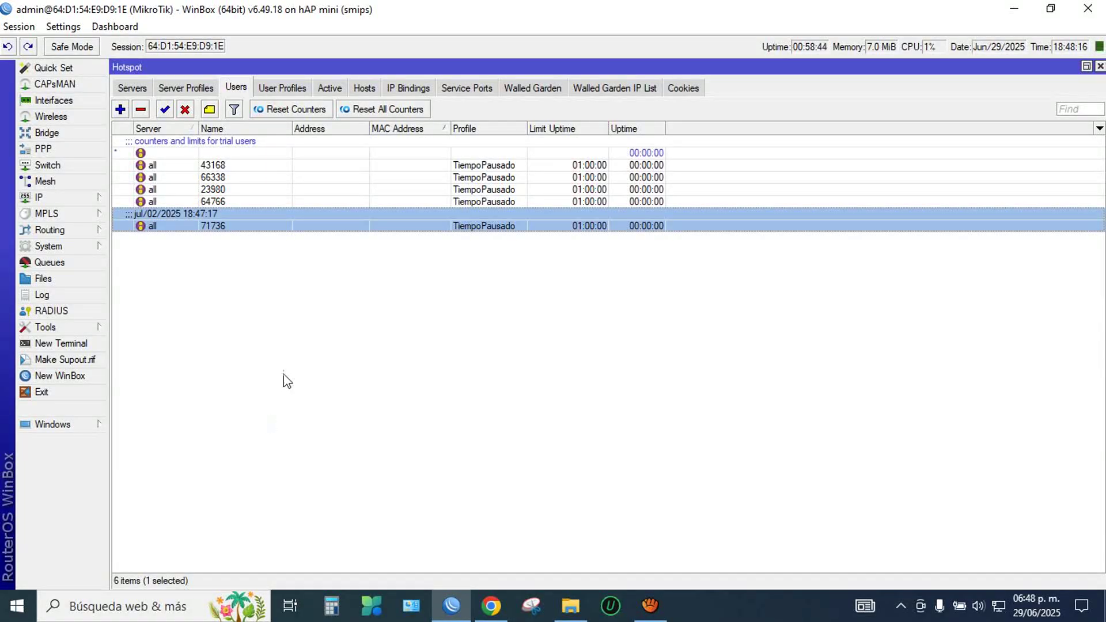
Step: Compare the TiempoPausado and ToempoCorrido user profiles, then bring the code generator forward
{"action": "left_click", "coordinate": [284, 88]}
{"action": "left_click", "coordinate": [198, 151]}
{"action": "left_click", "coordinate": [196, 142]}
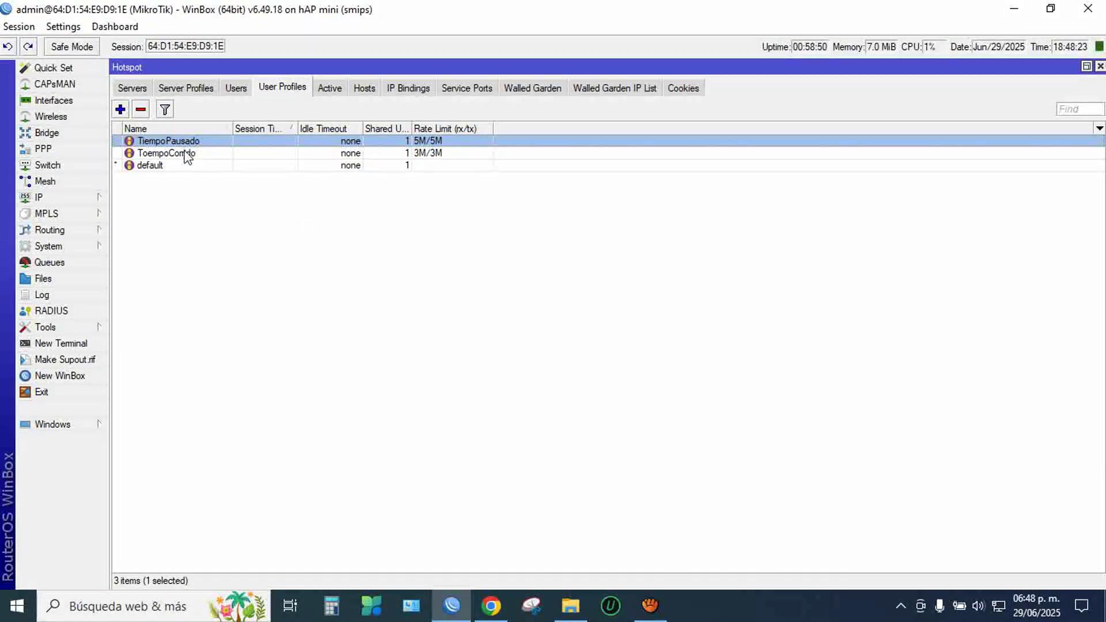
{"action": "left_click", "coordinate": [185, 152]}
{"action": "key", "text": "Up"}
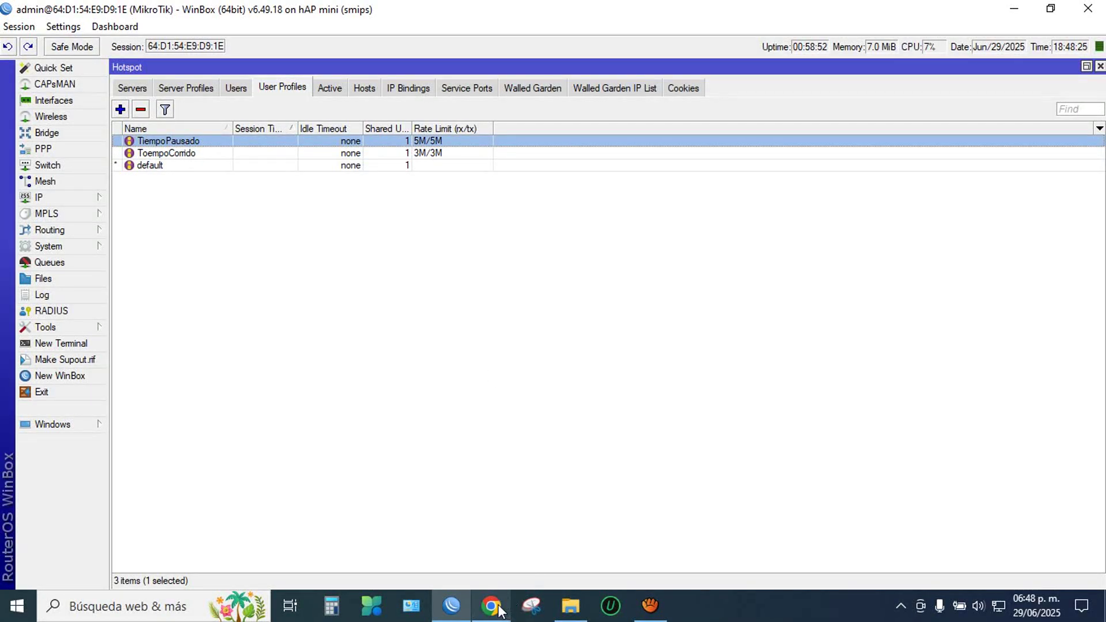
{"action": "left_click", "coordinate": [490, 606]}
Step: Check the Perfil choices in the code generator, keeping TiempoPausado selected
{"action": "left_click", "coordinate": [124, 16]}
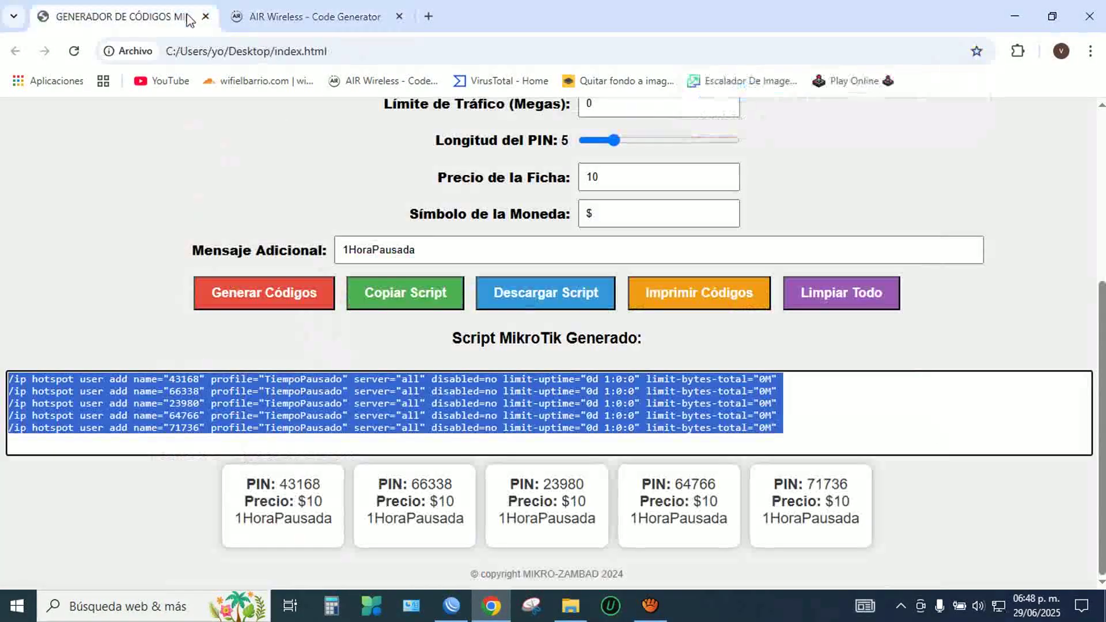
{"action": "scroll", "coordinate": [788, 337], "scroll_direction": "up", "scroll_amount": 5}
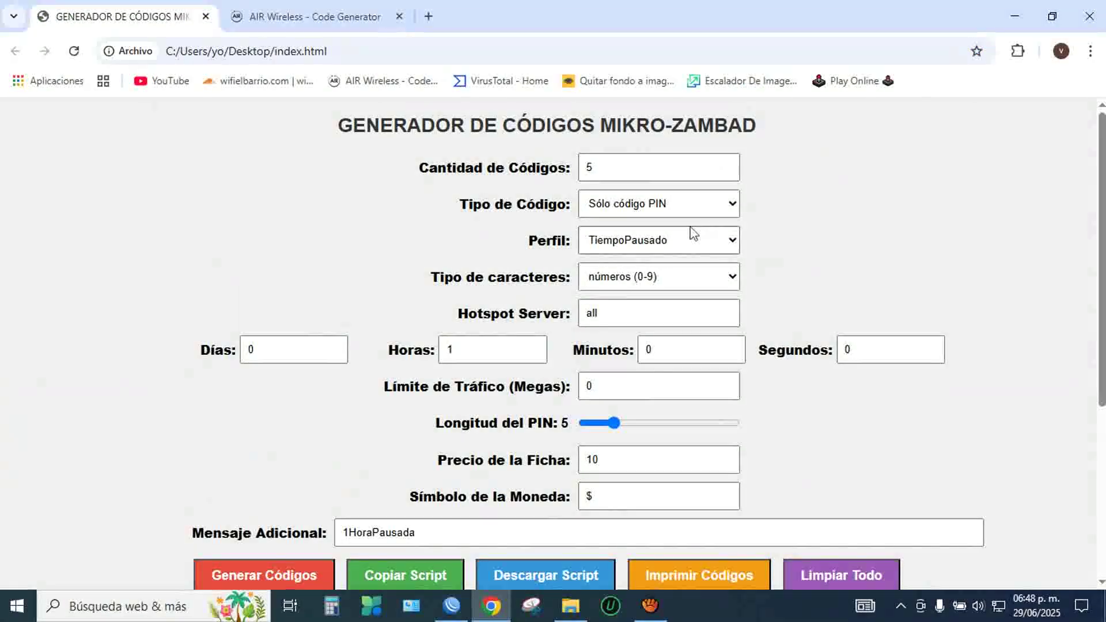
{"action": "left_click", "coordinate": [648, 242]}
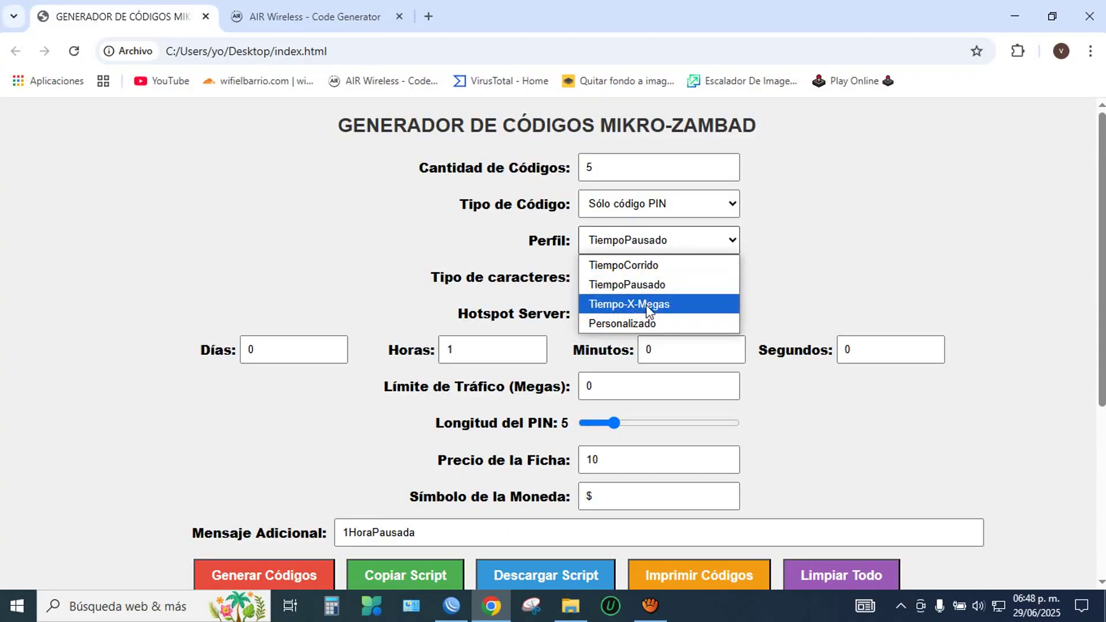
{"action": "left_click", "coordinate": [698, 308]}
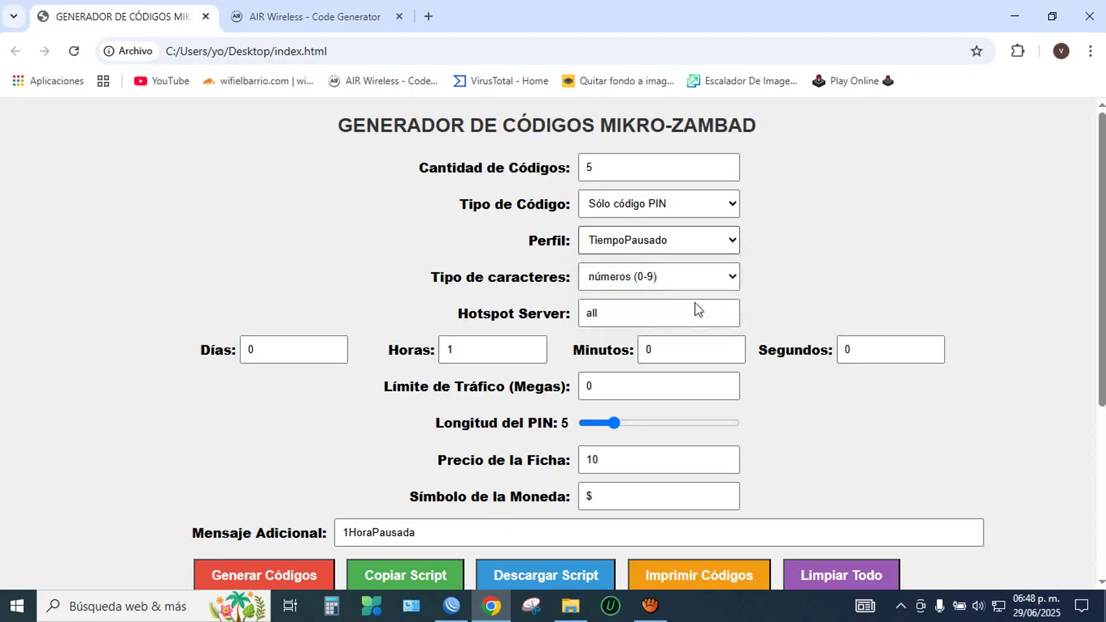
Step: Edit the Límite de Tráfico field, leaving no traffic limit, and return to WinBox
{"action": "scroll", "coordinate": [795, 279], "scroll_direction": "down", "scroll_amount": 3}
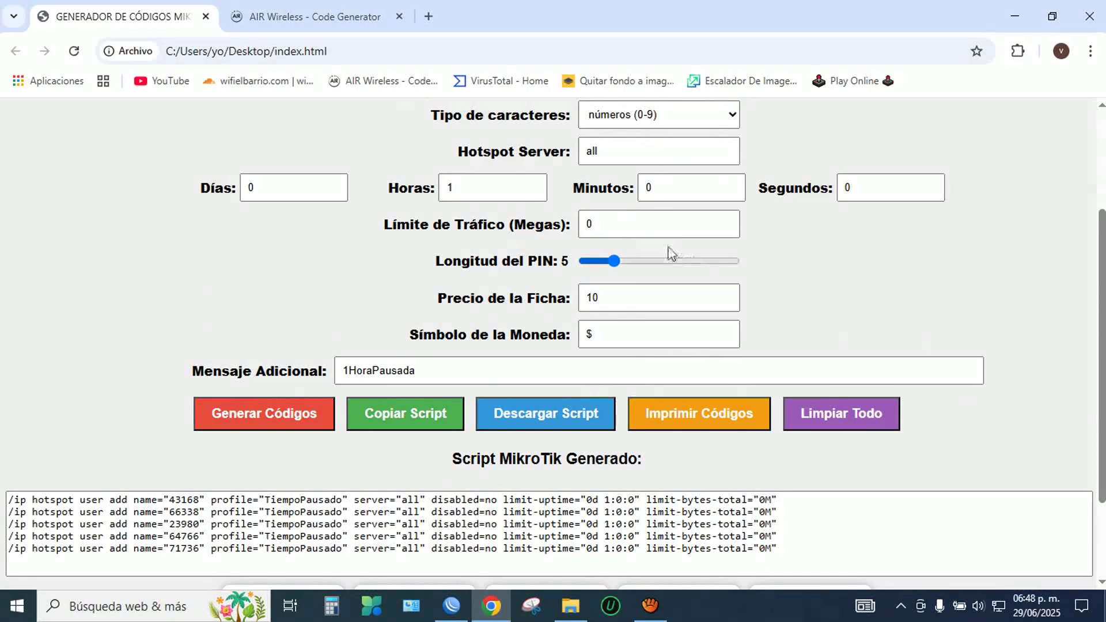
{"action": "left_click_drag", "start_coordinate": [645, 229], "coordinate": [579, 233]}
{"action": "type", "text": "5"}
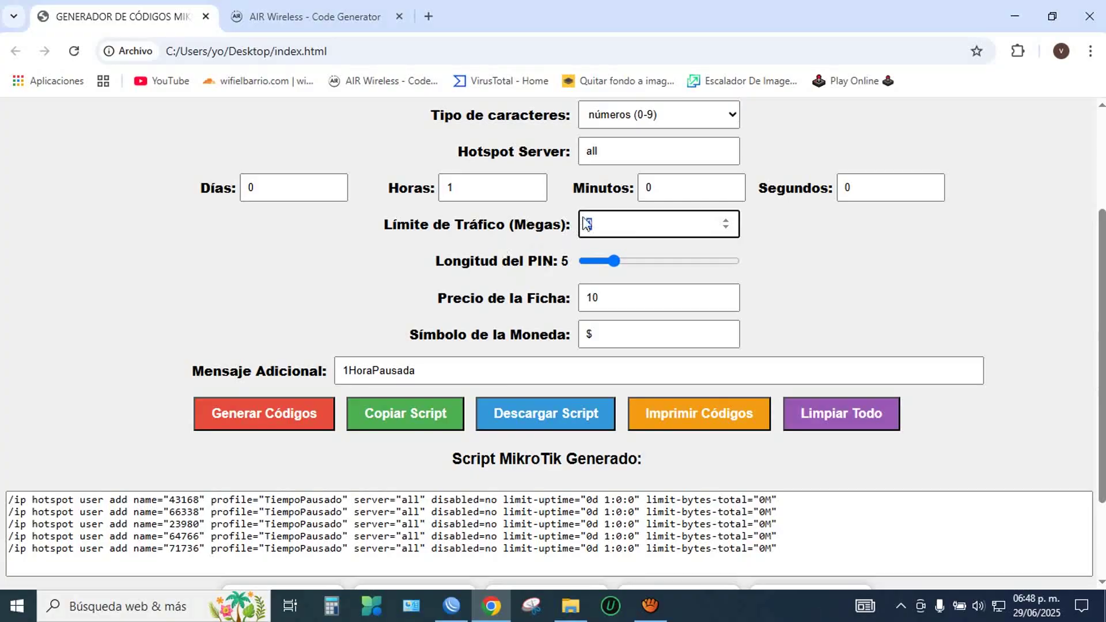
{"action": "left_click", "coordinate": [591, 224]}
{"action": "left_click", "coordinate": [452, 605]}
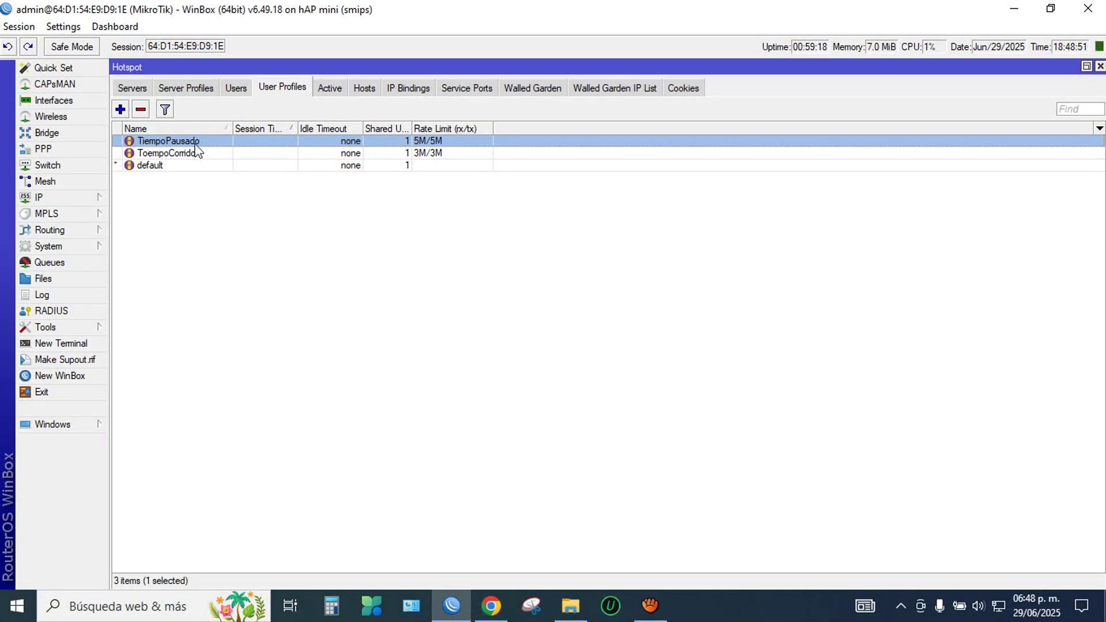
Step: Open TiempoPausado's General settings, select its 5M/5M rate limit, then return to the generator
{"action": "double_click", "coordinate": [217, 144]}
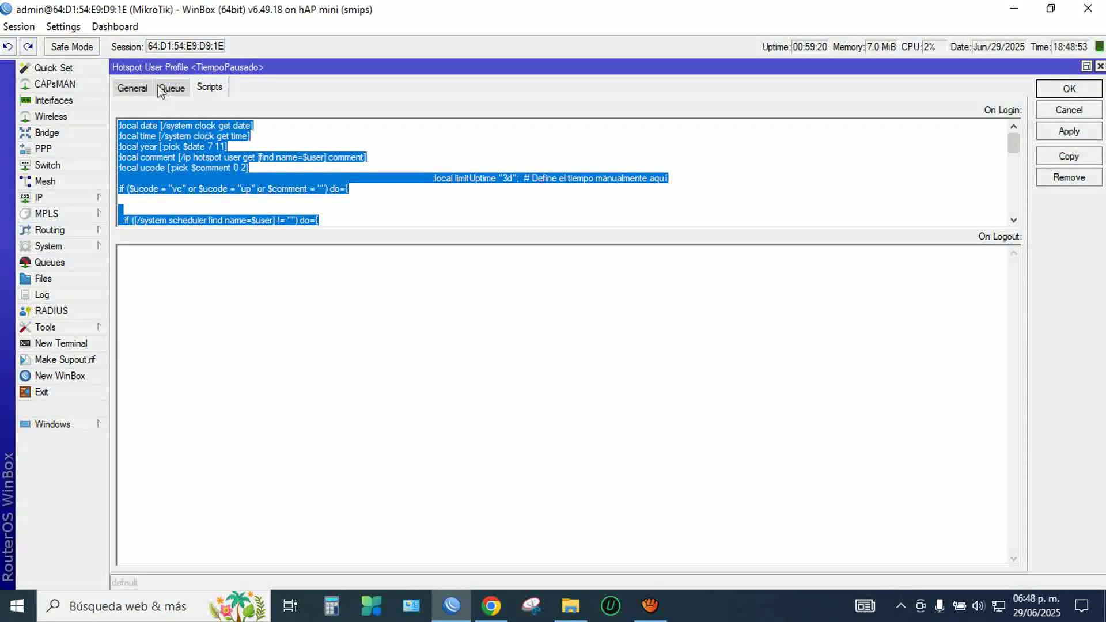
{"action": "left_click", "coordinate": [147, 90]}
{"action": "double_click", "coordinate": [276, 256]}
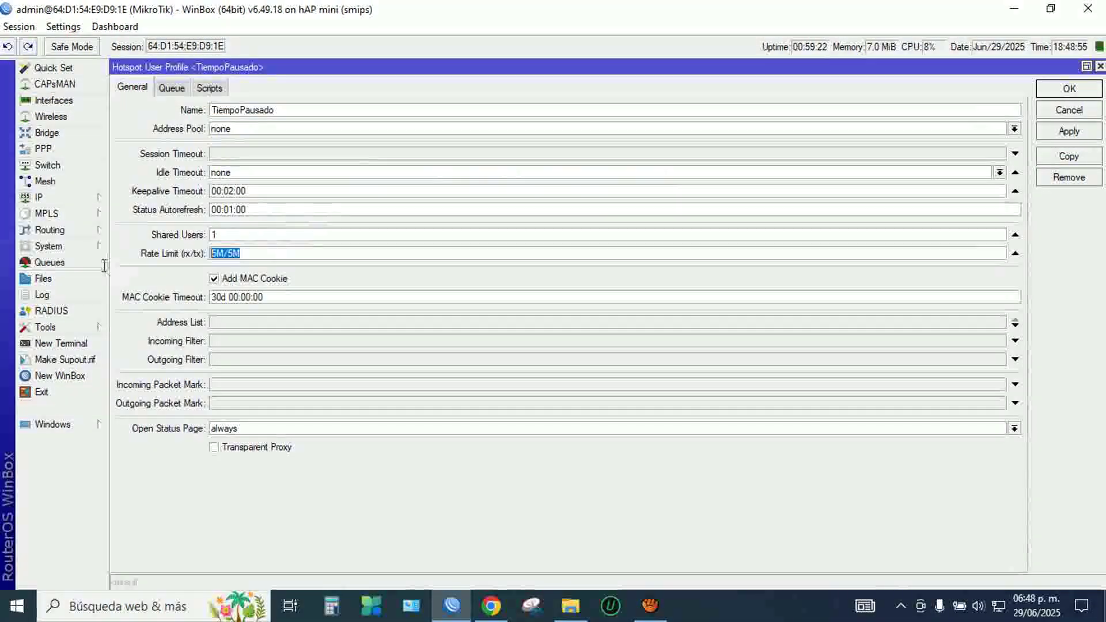
{"action": "left_click", "coordinate": [490, 605]}
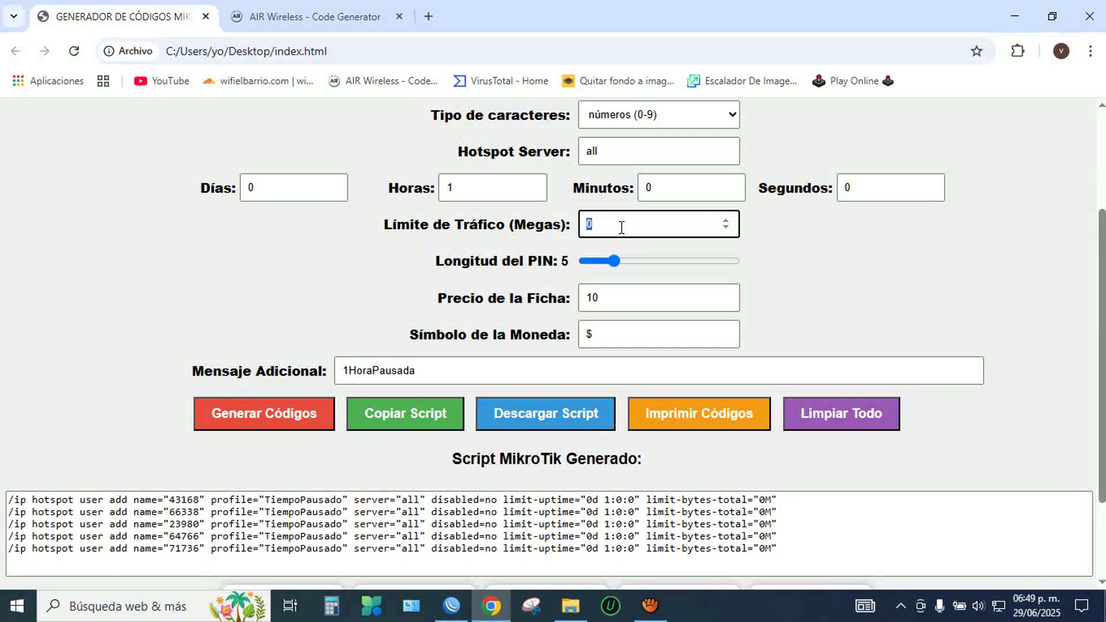
Step: Close WinBox's TiempoPausado profile settings and return to the code generator
{"action": "left_click_drag", "start_coordinate": [384, 225], "coordinate": [569, 233]}
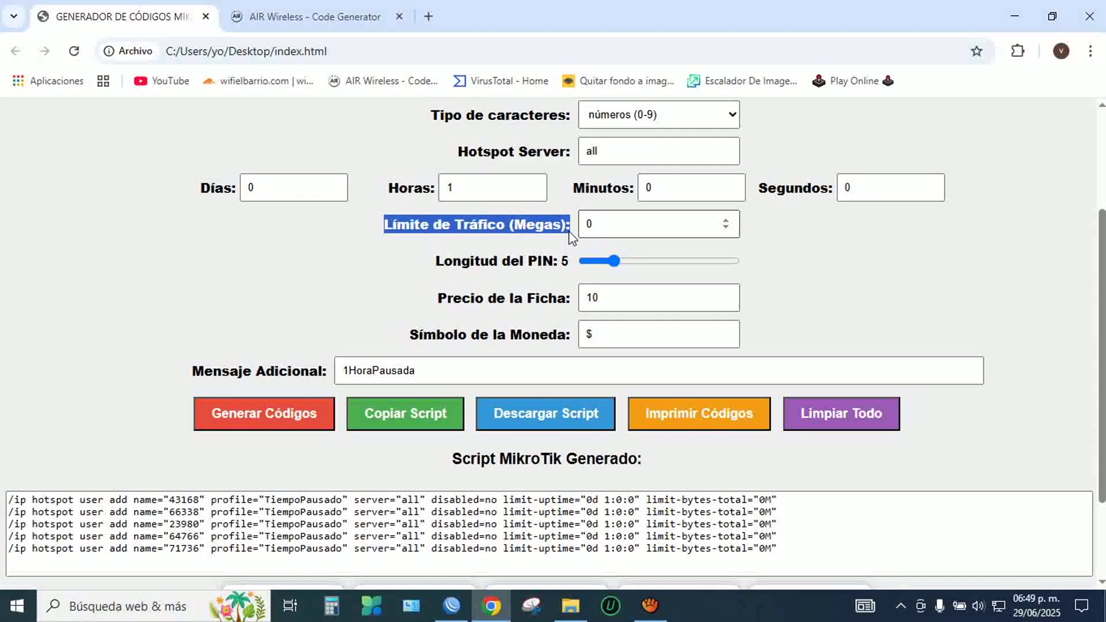
{"action": "left_click", "coordinate": [452, 605]}
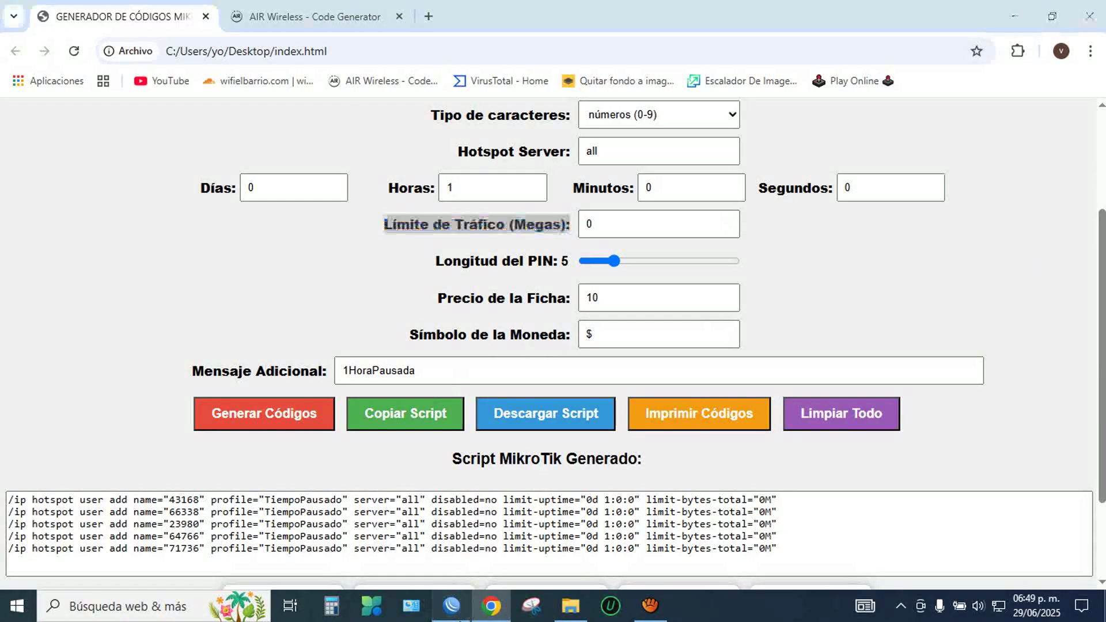
{"action": "left_click", "coordinate": [1069, 88]}
{"action": "left_click", "coordinate": [480, 615]}
Step: Set Horas to 2 for the five codes and bring WinBox's user profiles forward
{"action": "scroll", "coordinate": [473, 172], "scroll_direction": "up", "scroll_amount": 1}
{"action": "left_click", "coordinate": [472, 171]}
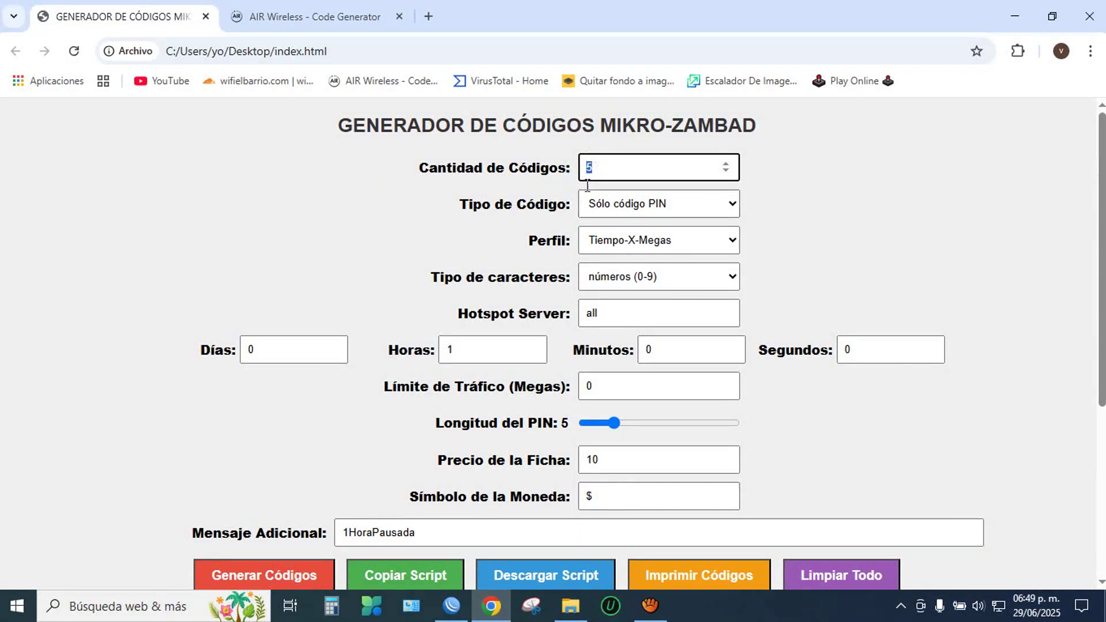
{"action": "double_click", "coordinate": [487, 352]}
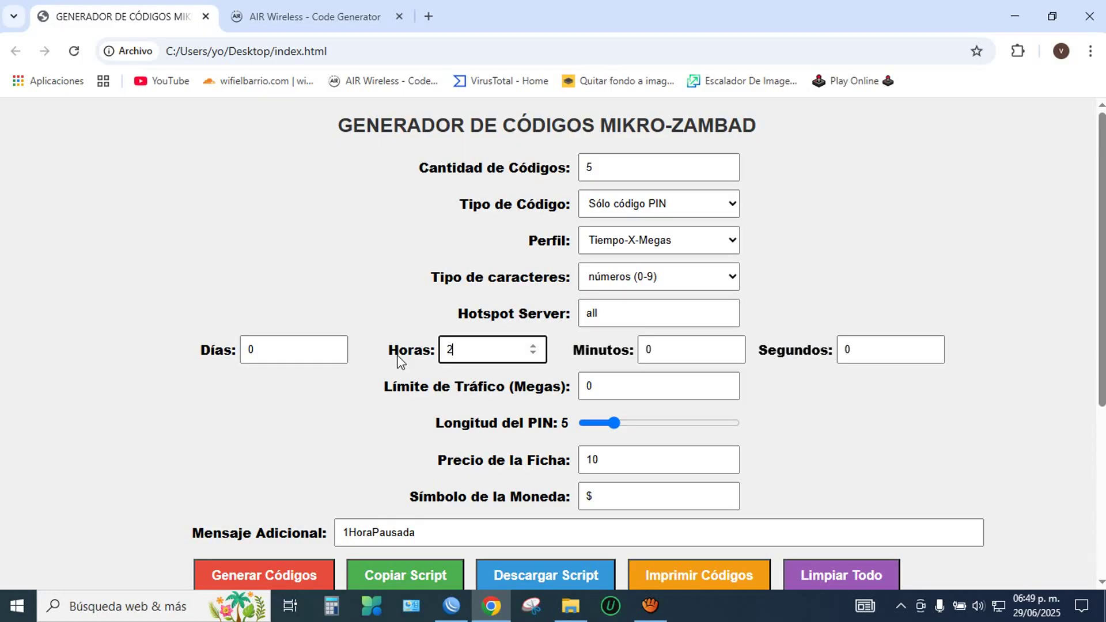
{"action": "type", "text": "2"}
{"action": "left_click", "coordinate": [451, 606]}
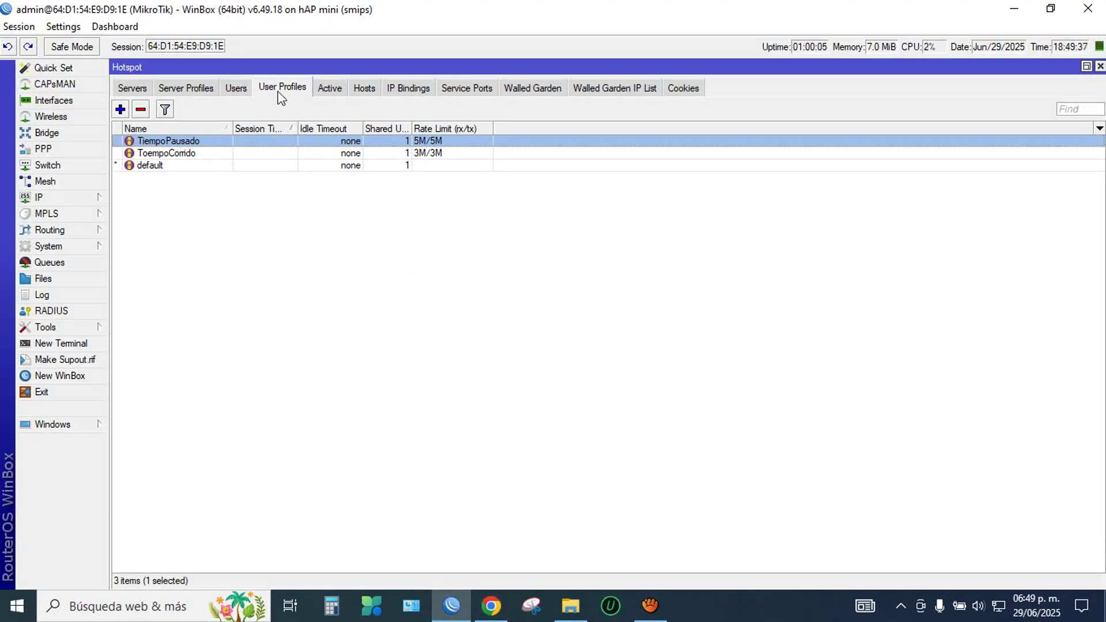
Step: Inspect TiempoPausado's login scripts, close them unchanged, and view the Users list before returning to Chrome
{"action": "double_click", "coordinate": [199, 140]}
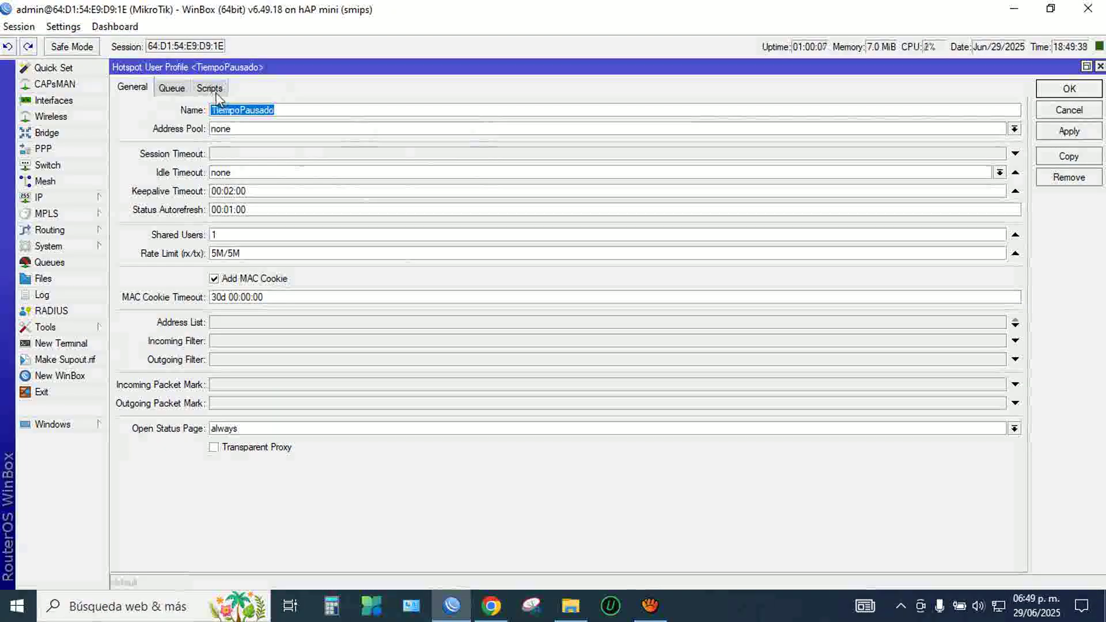
{"action": "left_click", "coordinate": [209, 87]}
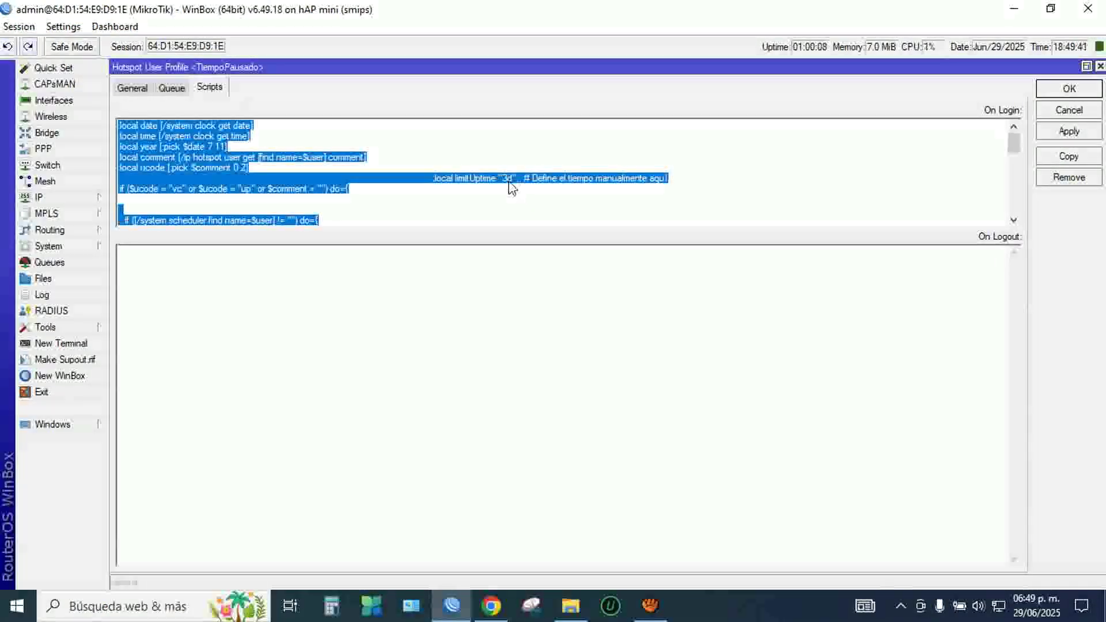
{"action": "left_click", "coordinate": [1082, 88]}
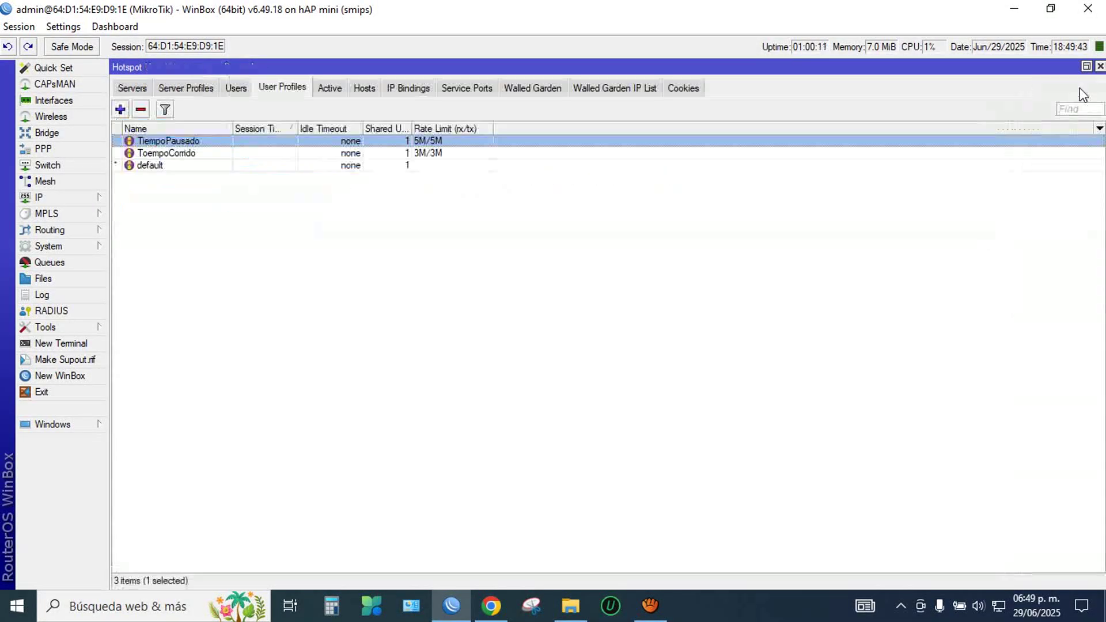
{"action": "left_click", "coordinate": [235, 88]}
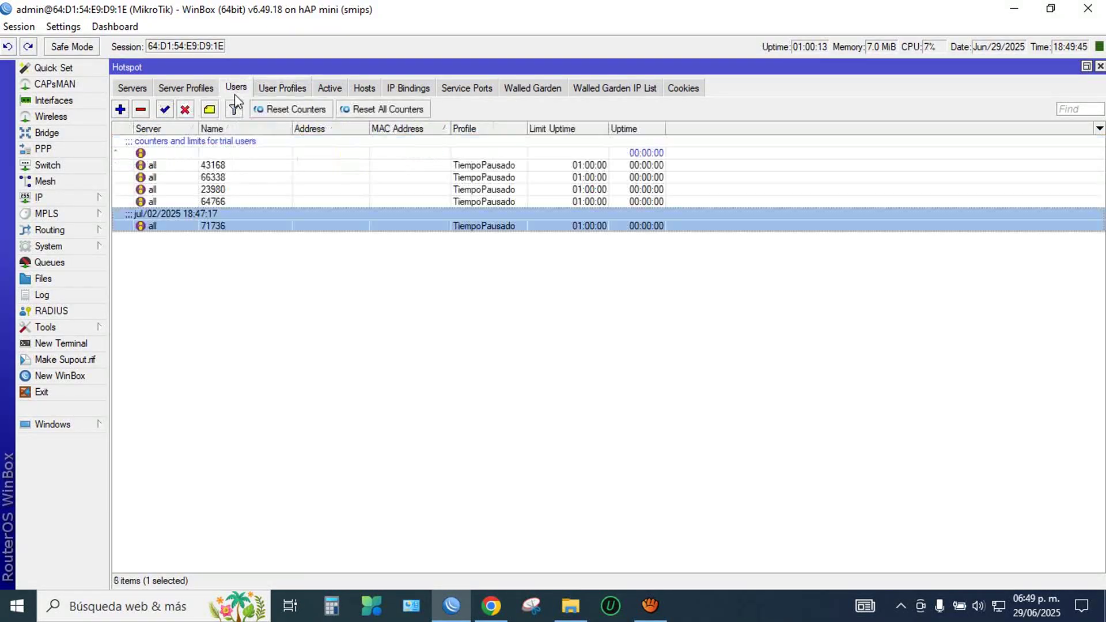
{"action": "left_click", "coordinate": [491, 605]}
Step: Generate the five 2-hour PINs, copy their MikroTik script, and dismiss the copied notice
{"action": "scroll", "coordinate": [583, 209], "scroll_direction": "down", "scroll_amount": 3}
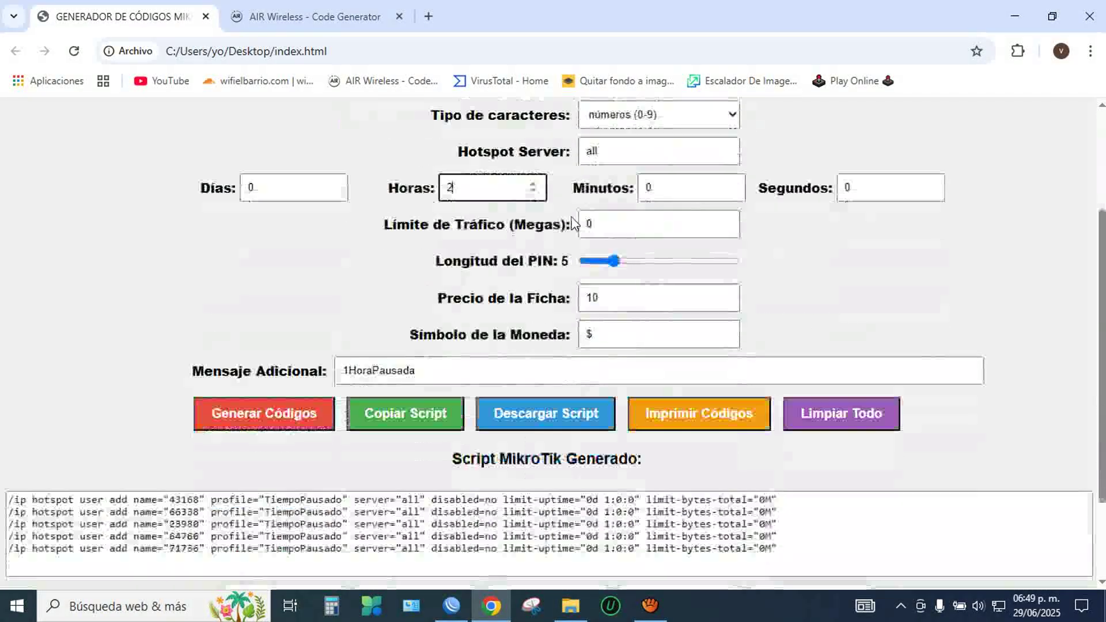
{"action": "left_click", "coordinate": [295, 425]}
{"action": "left_click", "coordinate": [374, 413]}
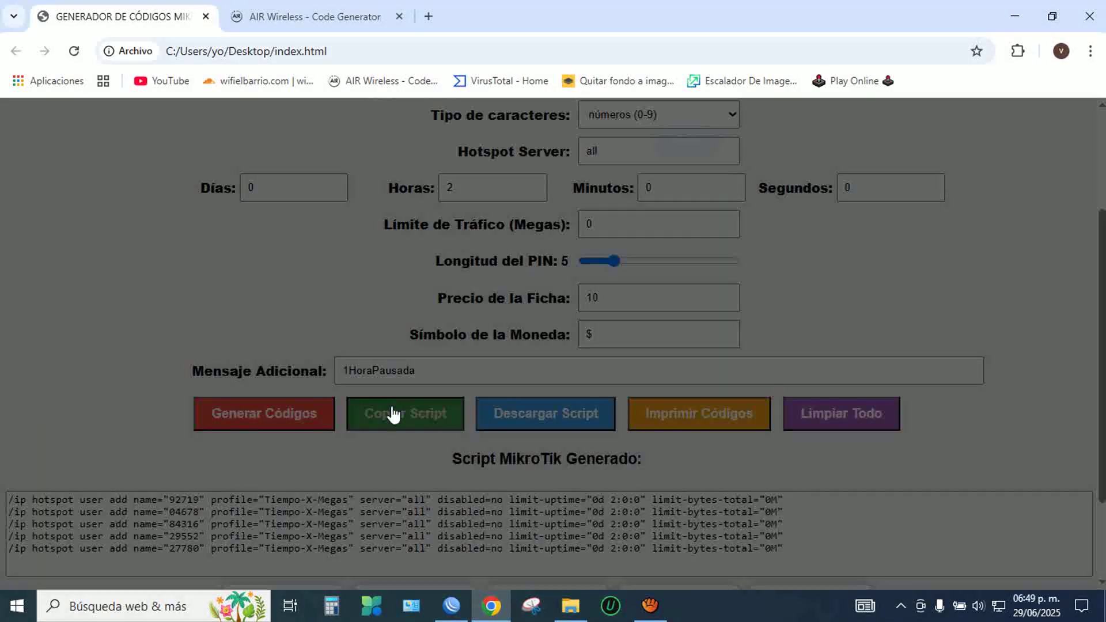
{"action": "left_click", "coordinate": [680, 166]}
{"action": "scroll", "coordinate": [535, 462], "scroll_direction": "down", "scroll_amount": 3}
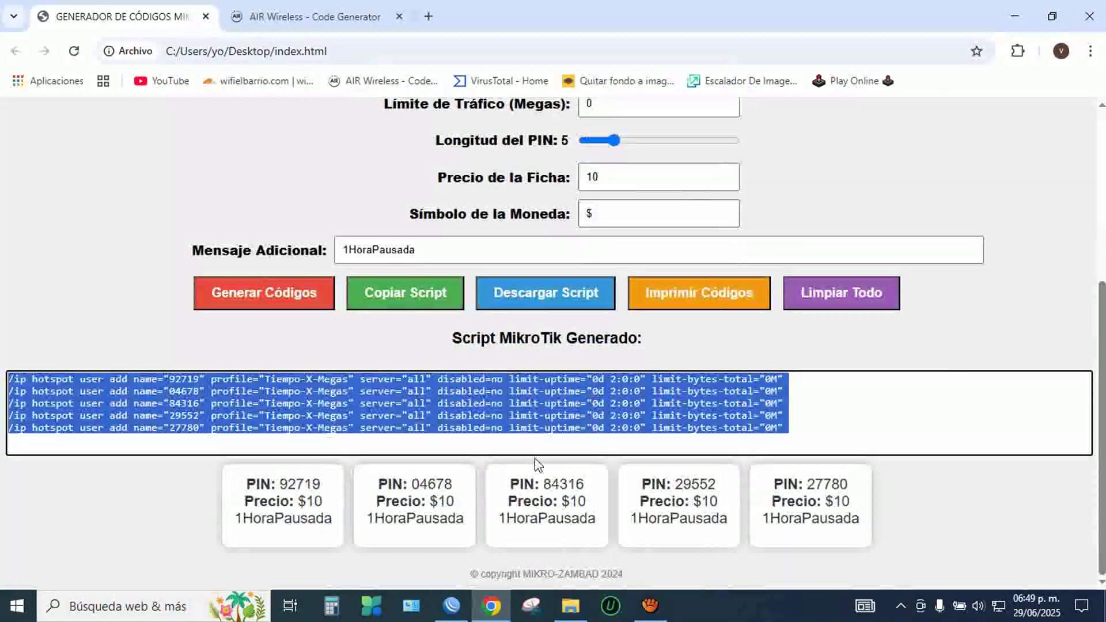
{"action": "scroll", "coordinate": [513, 397], "scroll_direction": "up", "scroll_amount": 3}
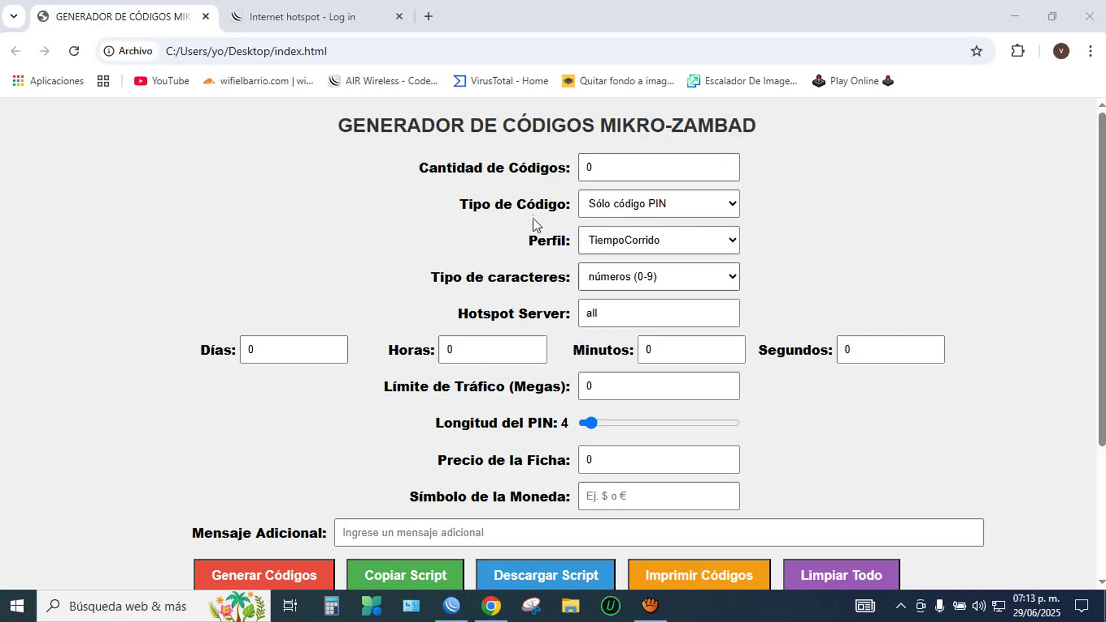
Step: Set Cantidad to 5, Perfil to TiempoPausado, and Horas to 2
{"action": "double_click", "coordinate": [624, 167]}
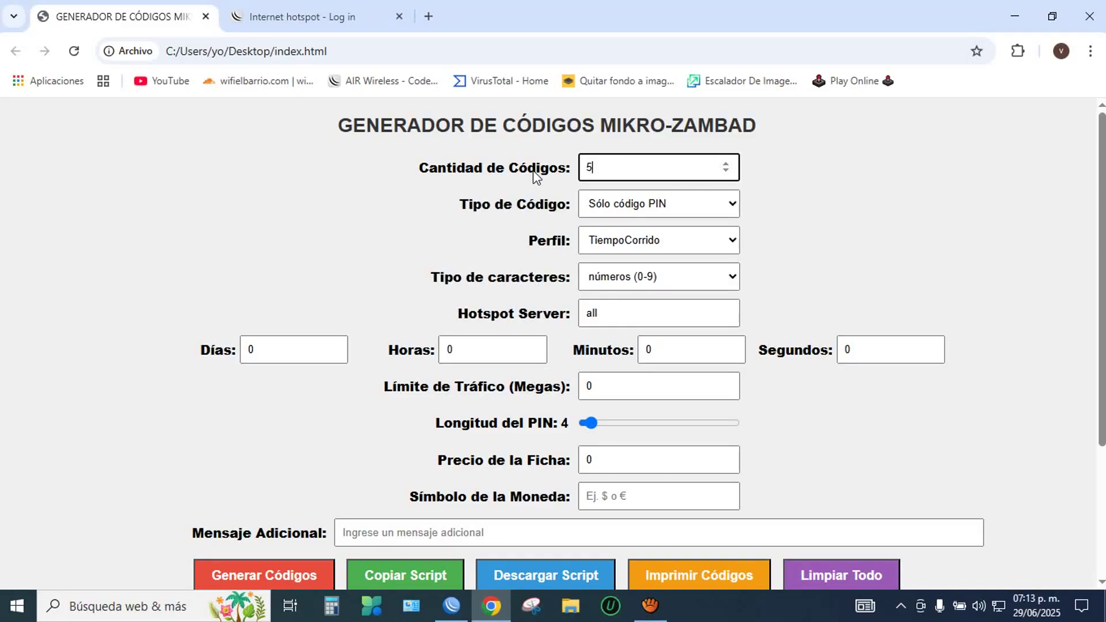
{"action": "left_click", "coordinate": [644, 251]}
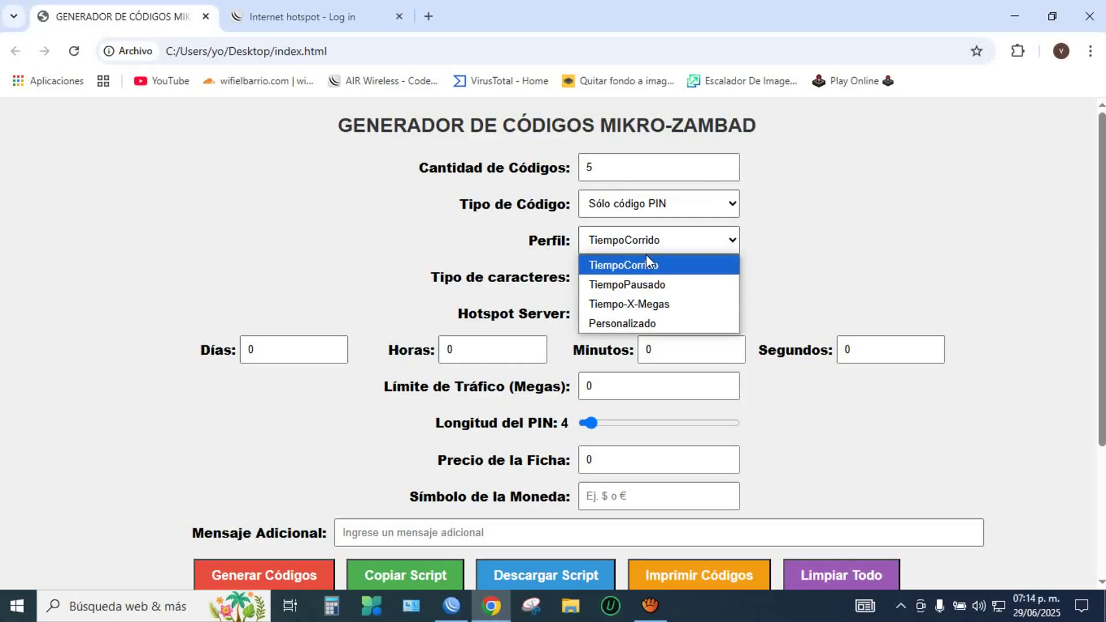
{"action": "left_click", "coordinate": [659, 285]}
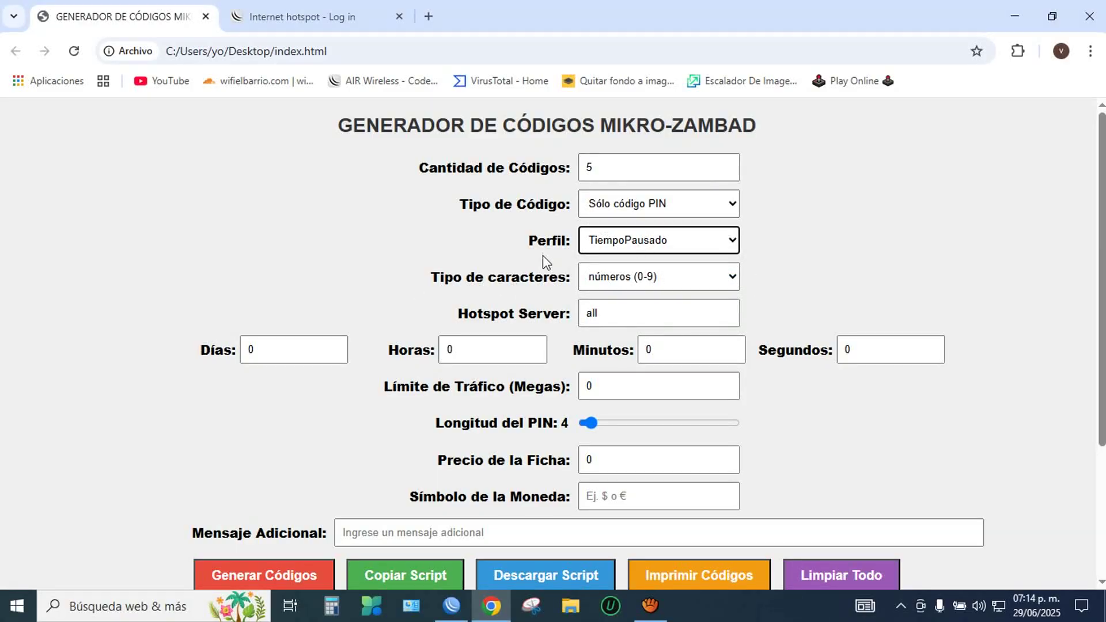
{"action": "double_click", "coordinate": [461, 341]}
{"action": "type", "text": "2"}
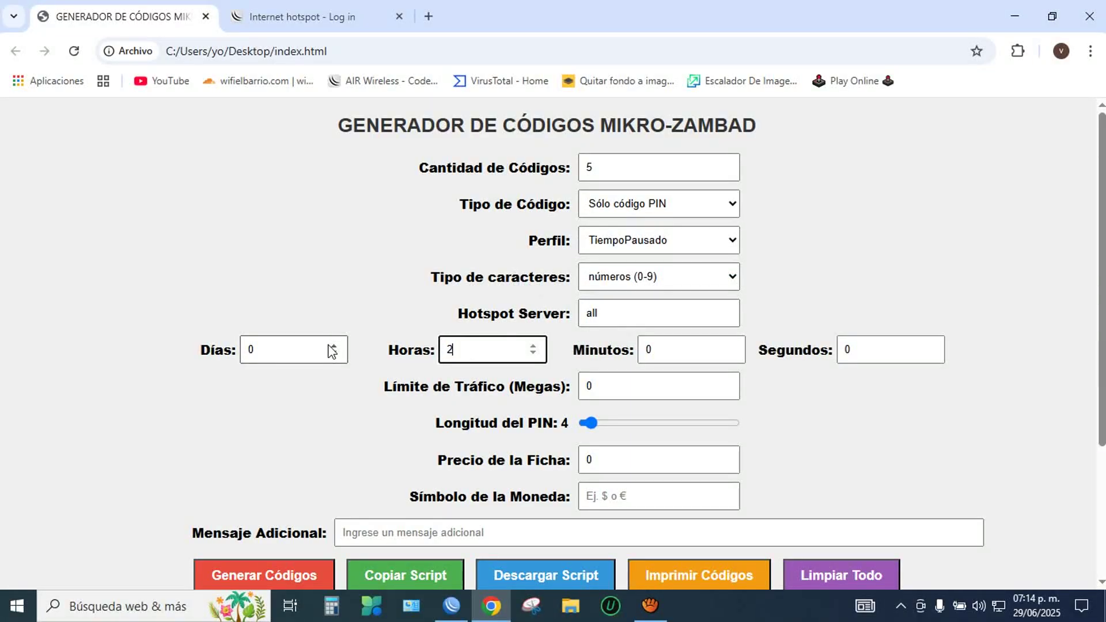
Step: Set Precio 20, Símbolo $, and Mensaje 2HorasPausadas
{"action": "scroll", "coordinate": [333, 350], "scroll_direction": "down", "scroll_amount": 3}
{"action": "double_click", "coordinate": [603, 304]}
{"action": "type", "text": "2"}
{"action": "left_click", "coordinate": [618, 338]}
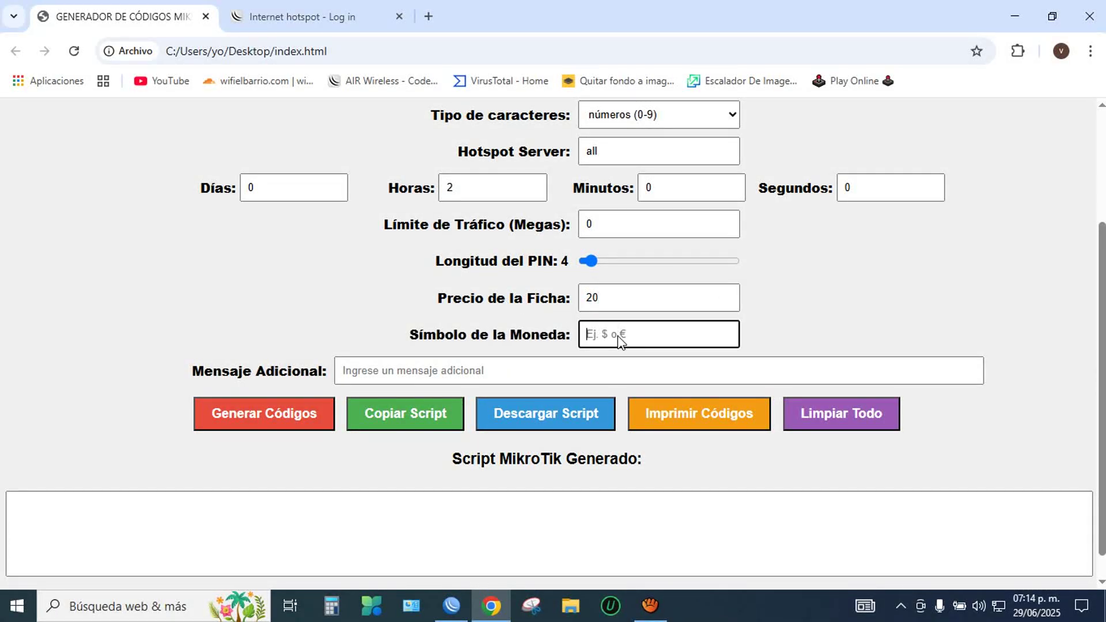
{"action": "type", "text": "$"}
{"action": "left_click", "coordinate": [411, 362]}
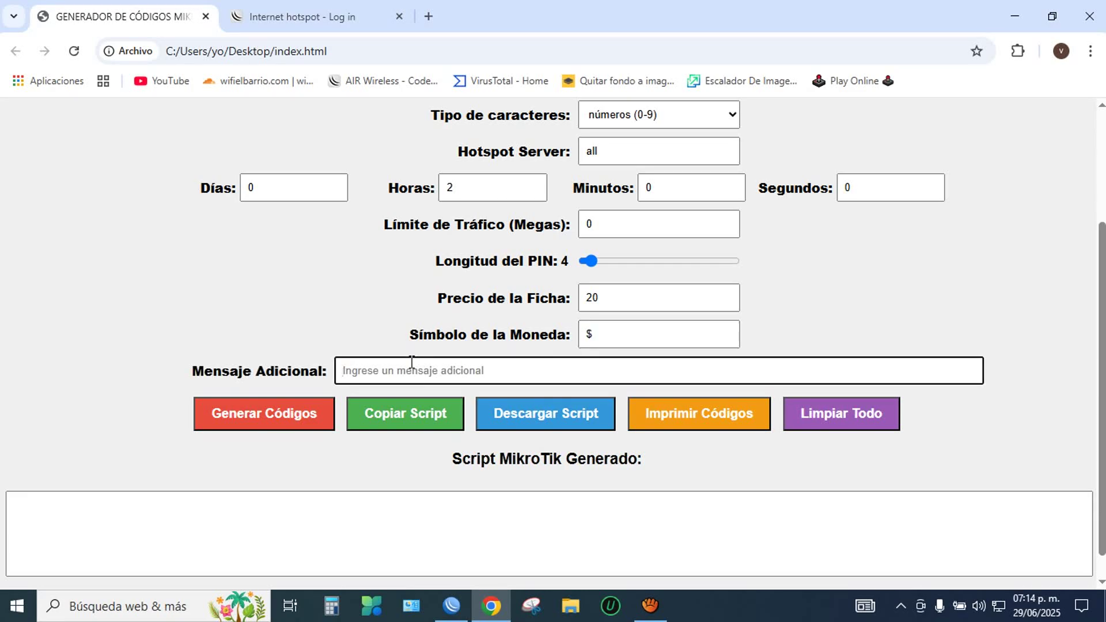
{"action": "type", "text": "2Hora"}
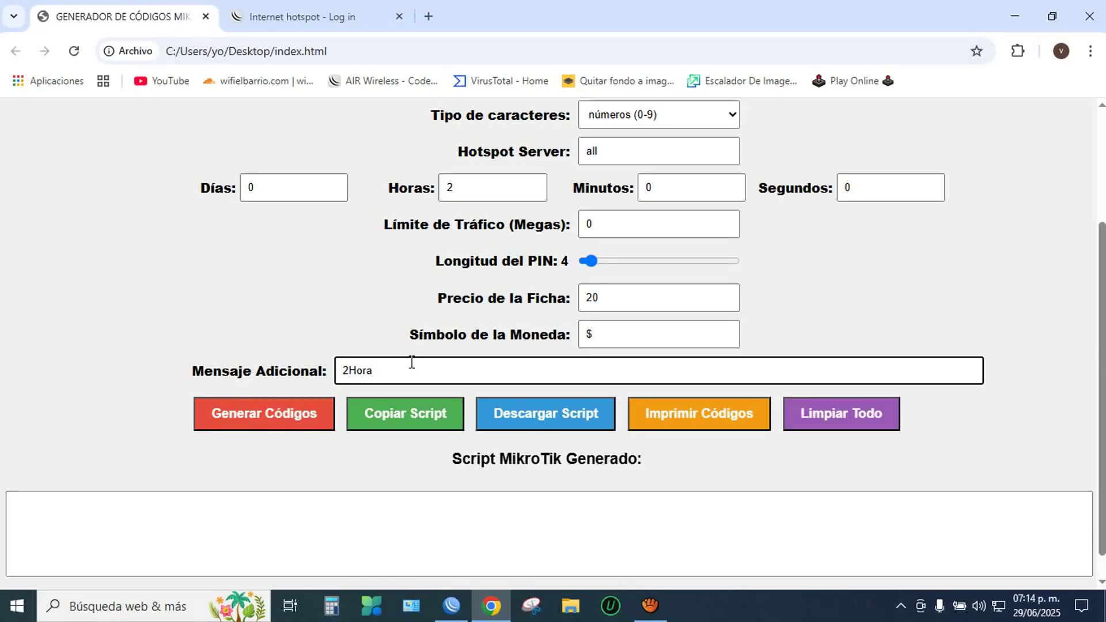
{"action": "type", "text": "Pausadas"}
Step: Generate the five TiempoPausado codes, copy their script, and switch to WinBox
{"action": "left_click", "coordinate": [309, 408]}
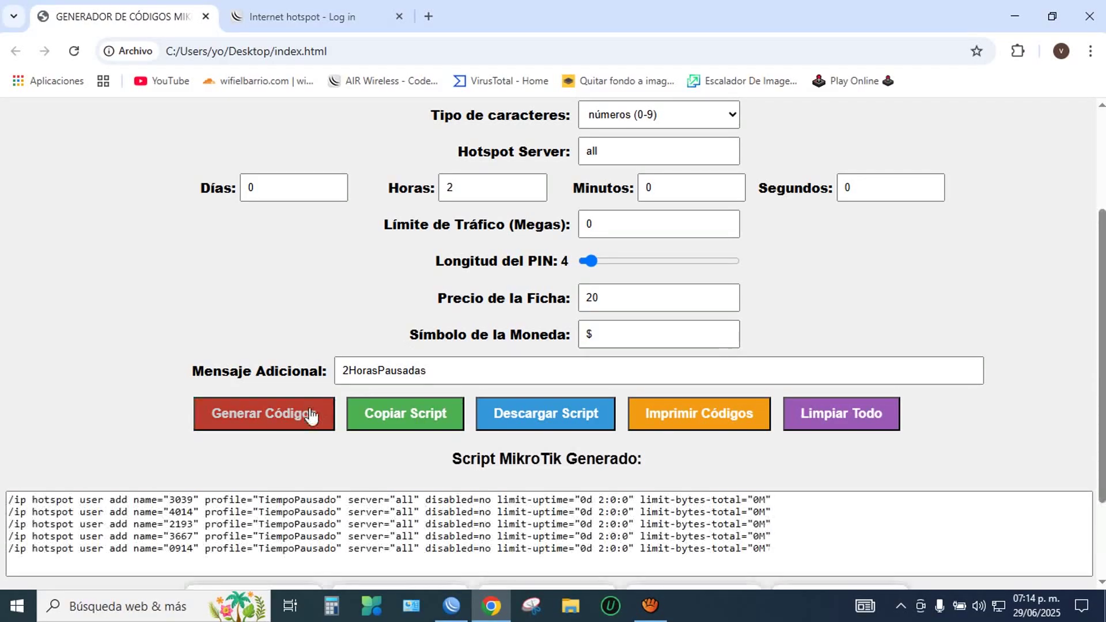
{"action": "left_click", "coordinate": [392, 419]}
{"action": "left_click", "coordinate": [694, 157]}
{"action": "scroll", "coordinate": [447, 515], "scroll_direction": "down", "scroll_amount": 2}
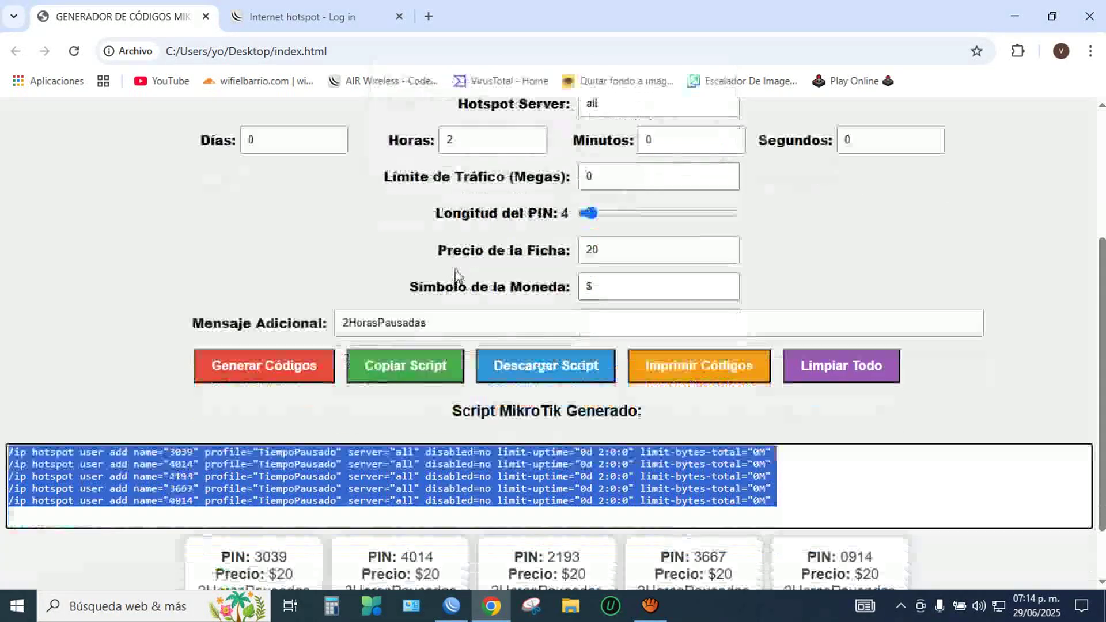
{"action": "left_click", "coordinate": [452, 605]}
Step: Paste the copied script into a new WinBox terminal to create the five users
{"action": "left_click", "coordinate": [61, 343]}
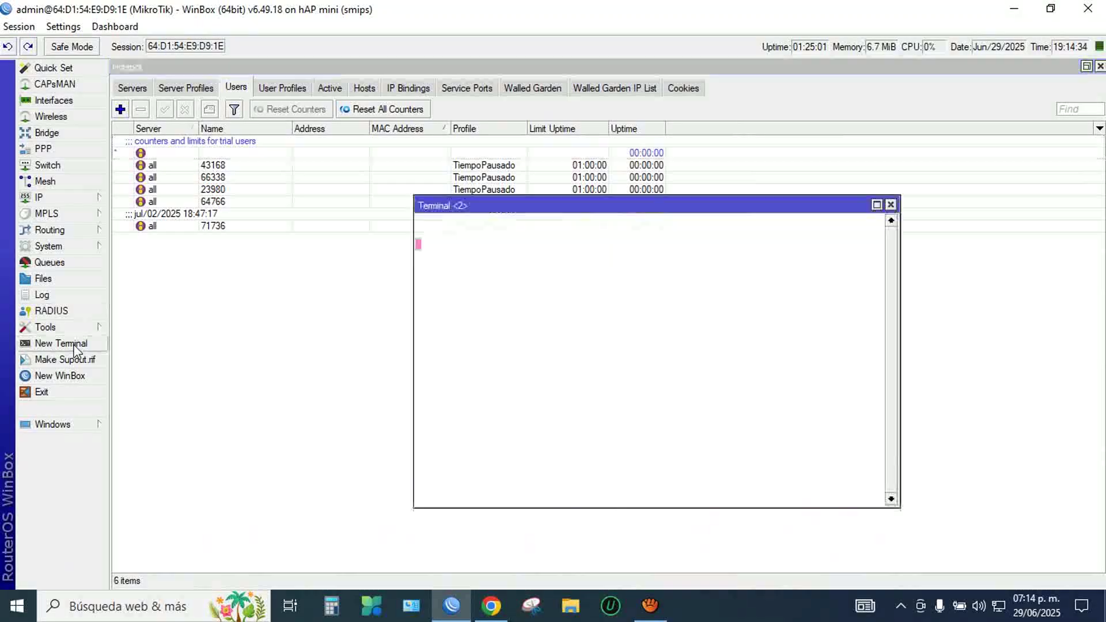
{"action": "right_click", "coordinate": [744, 337]}
{"action": "left_click", "coordinate": [782, 402]}
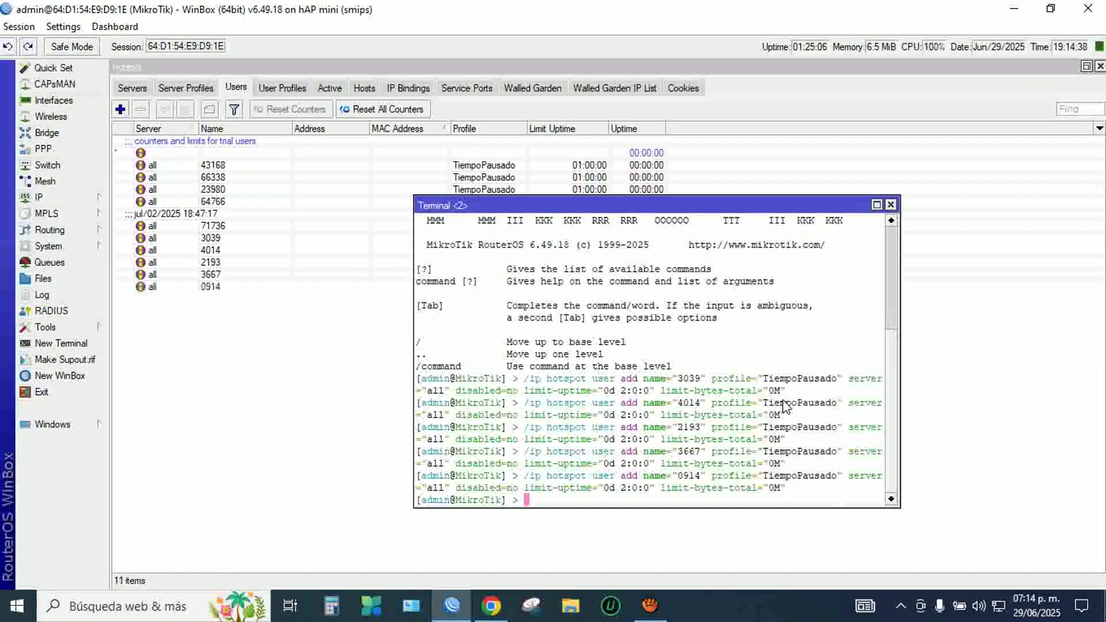
{"action": "left_click", "coordinate": [890, 205]}
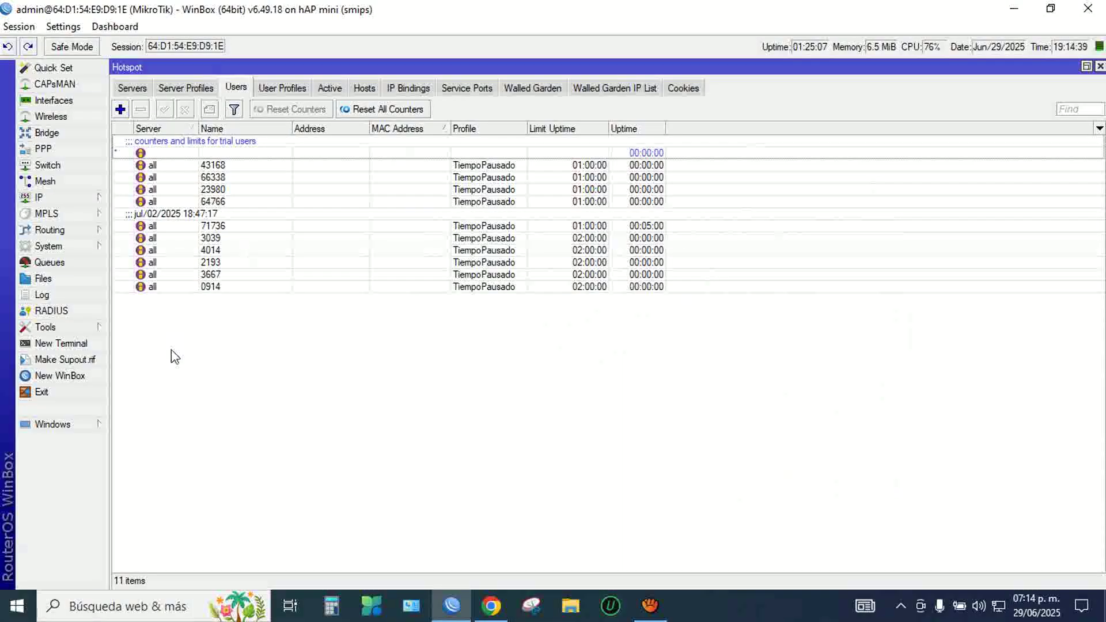
Step: Open the newest voucher user and select its Name for copying
{"action": "double_click", "coordinate": [198, 287]}
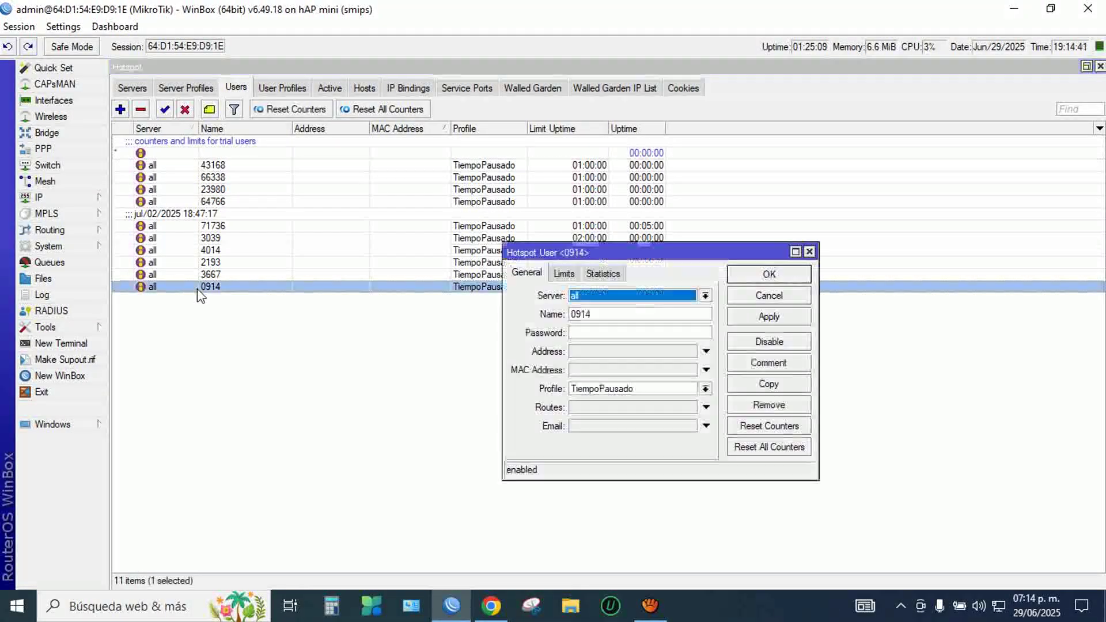
{"action": "double_click", "coordinate": [599, 314]}
{"action": "right_click", "coordinate": [615, 314]}
Step: Copy the newest voucher's name, close its settings, and switch to the browser
{"action": "left_click", "coordinate": [652, 335]}
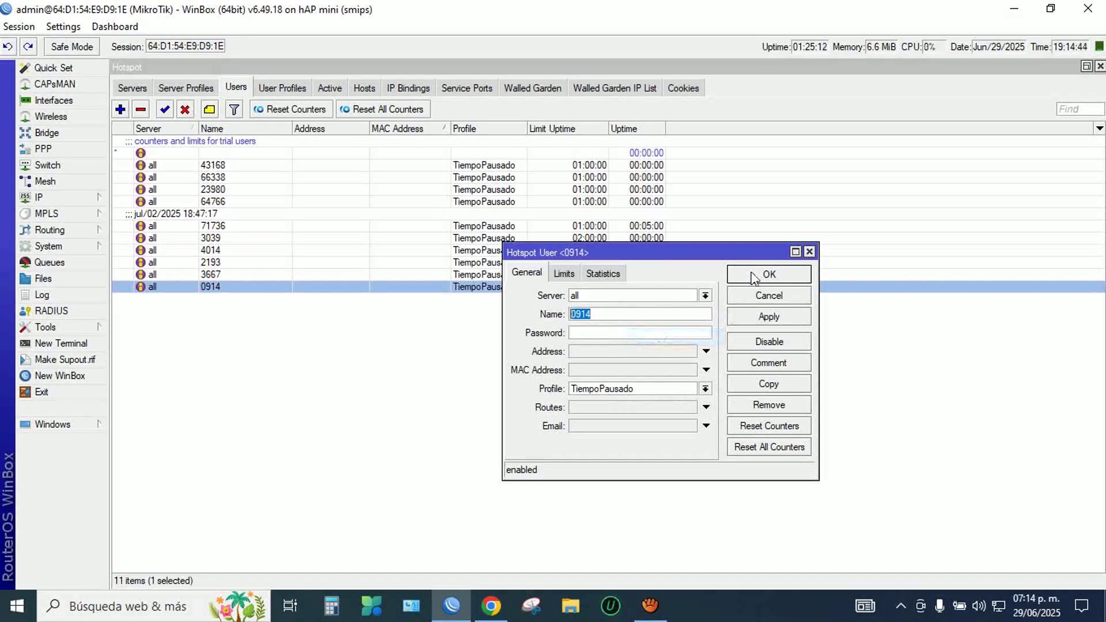
{"action": "left_click", "coordinate": [755, 274]}
{"action": "left_click", "coordinate": [491, 605]}
Step: Log in to the hotspot page with pasted voucher 0914 and return to WinBox
{"action": "left_click", "coordinate": [323, 16]}
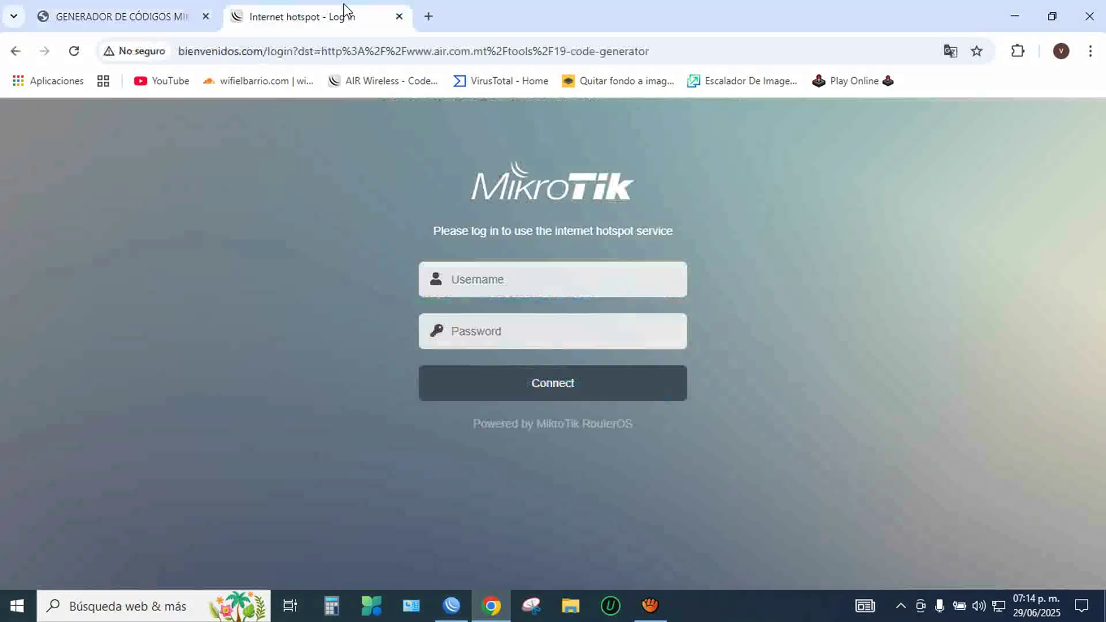
{"action": "right_click", "coordinate": [494, 278]}
{"action": "left_click", "coordinate": [526, 403]}
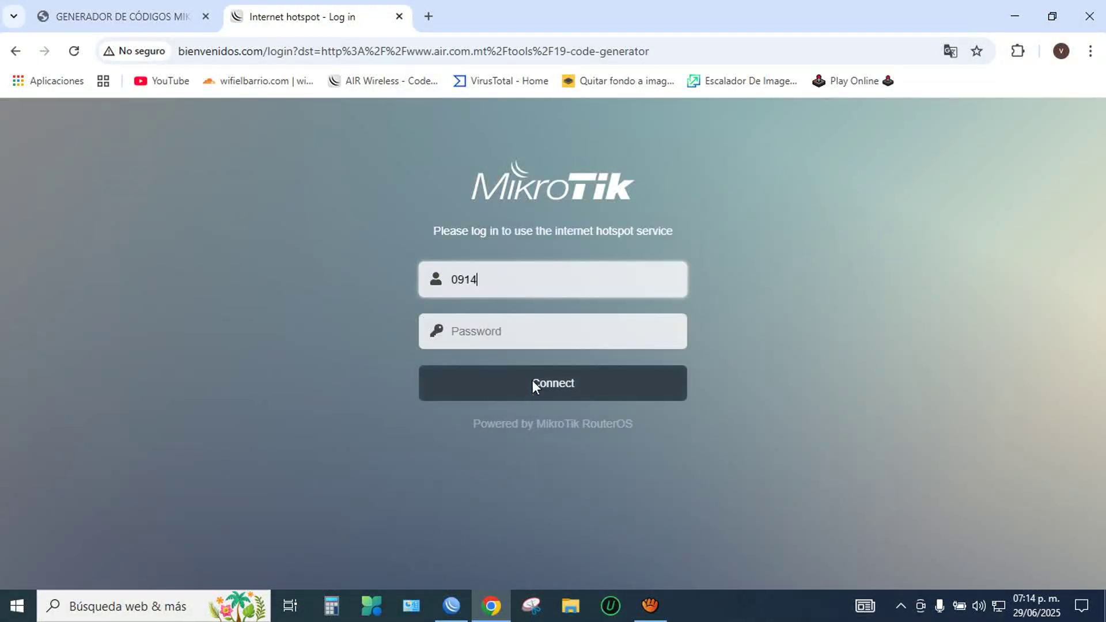
{"action": "left_click", "coordinate": [535, 383]}
{"action": "left_click", "coordinate": [459, 604]}
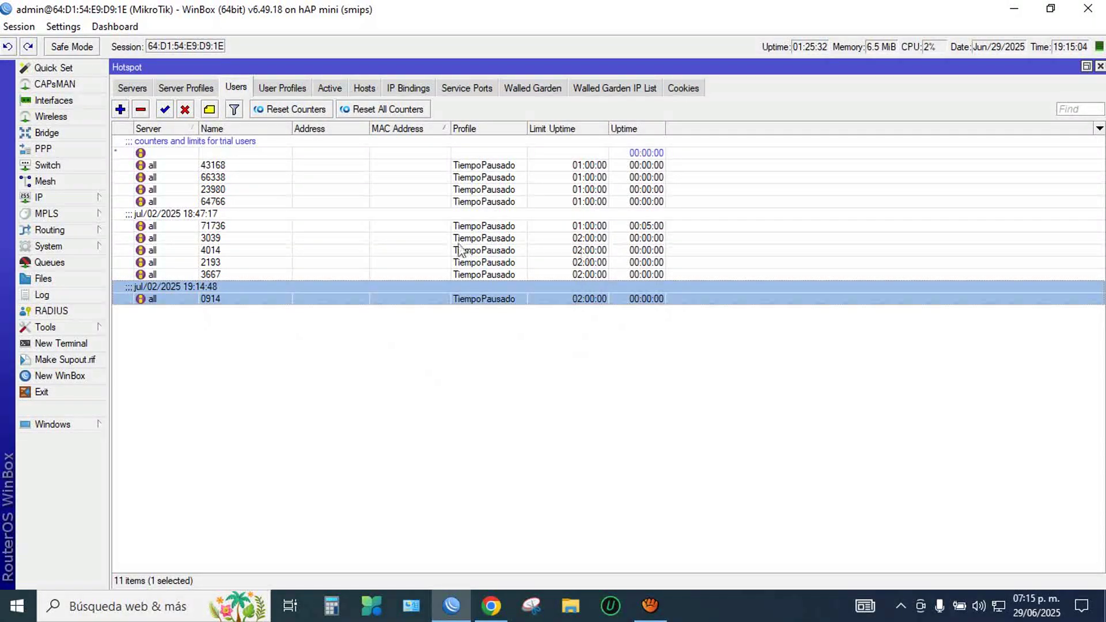
{"action": "left_click", "coordinate": [539, 354]}
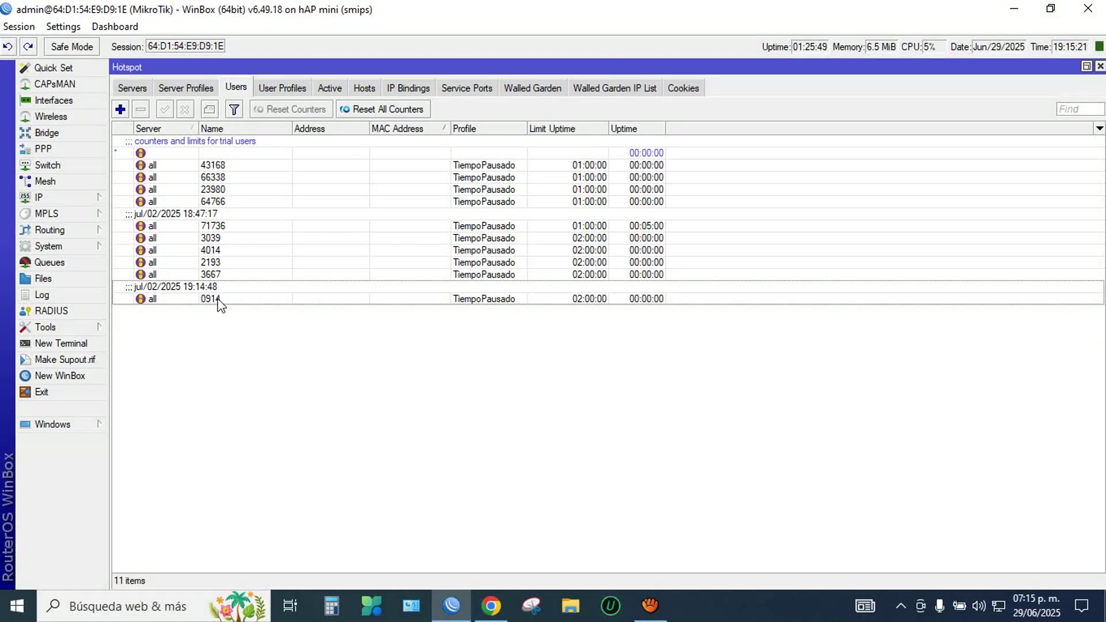
{"action": "left_click", "coordinate": [282, 88]}
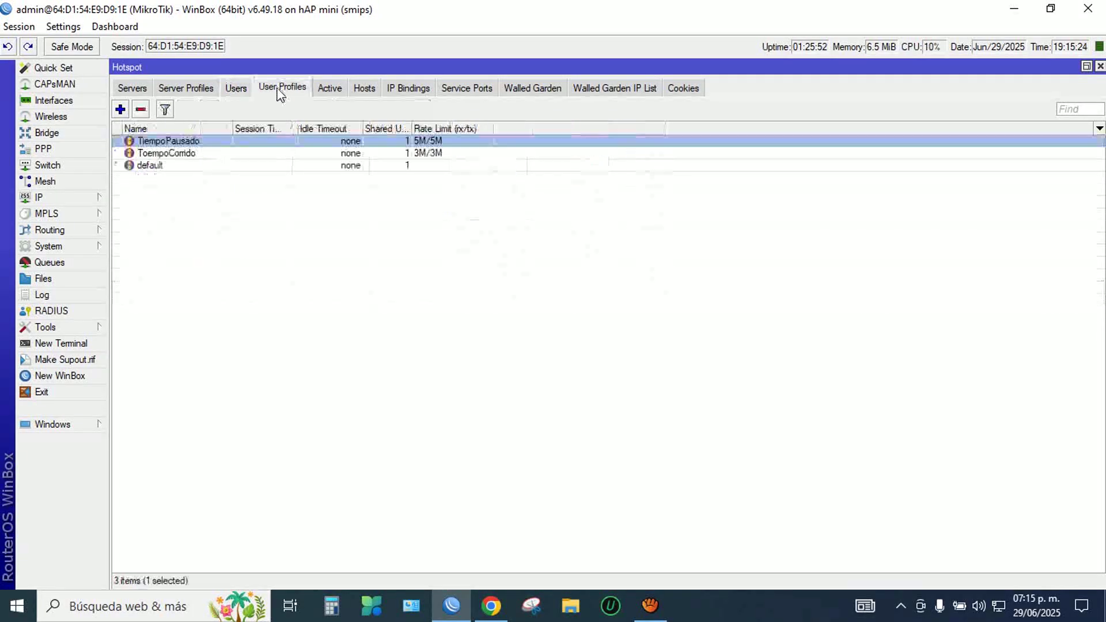
Step: Check the TiempoPausado profile's keepalive timeout, close it, and return to the hotspot Users list
{"action": "double_click", "coordinate": [173, 140]}
{"action": "left_click", "coordinate": [302, 192]}
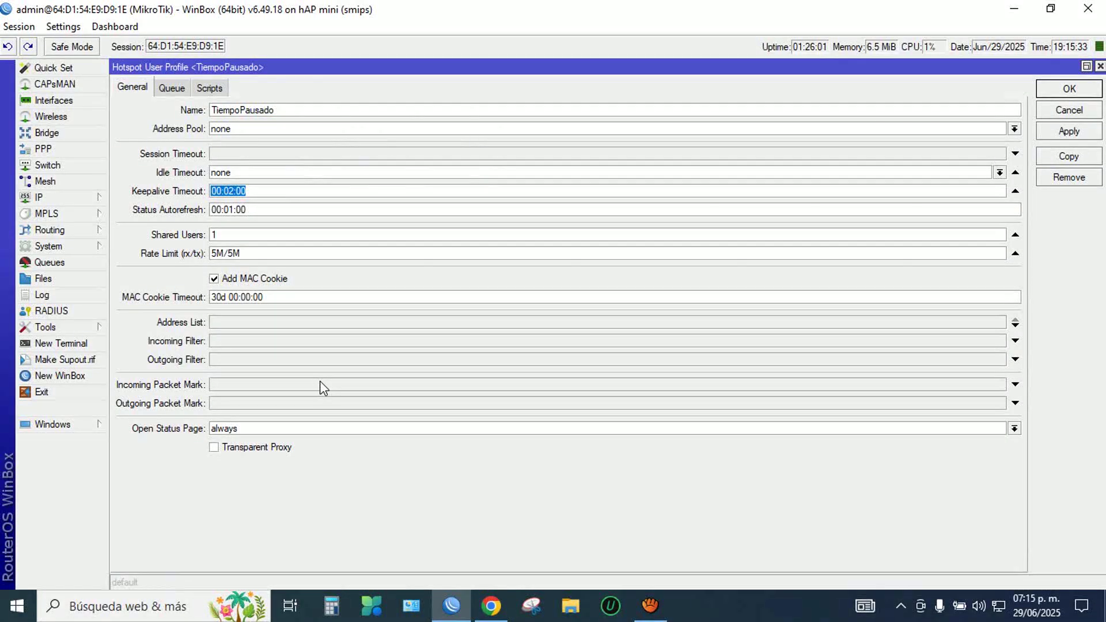
{"action": "left_click", "coordinate": [1099, 66]}
{"action": "left_click", "coordinate": [240, 91]}
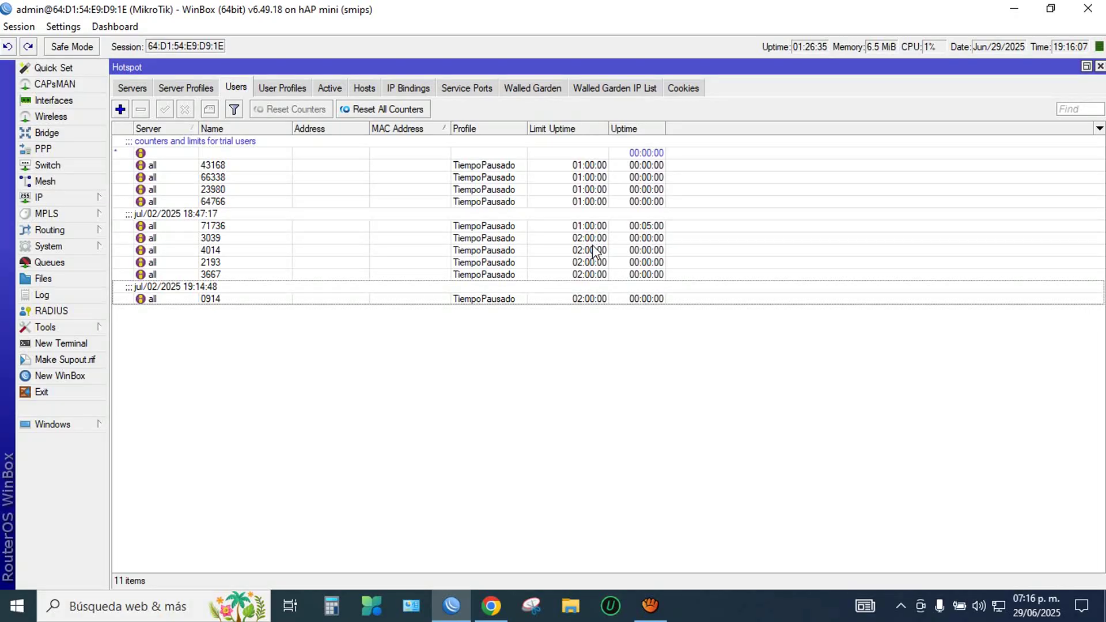
Step: Select user 0914, compare the Users and Active lists, and select 0914's hotspot1 active session
{"action": "left_click", "coordinate": [638, 298]}
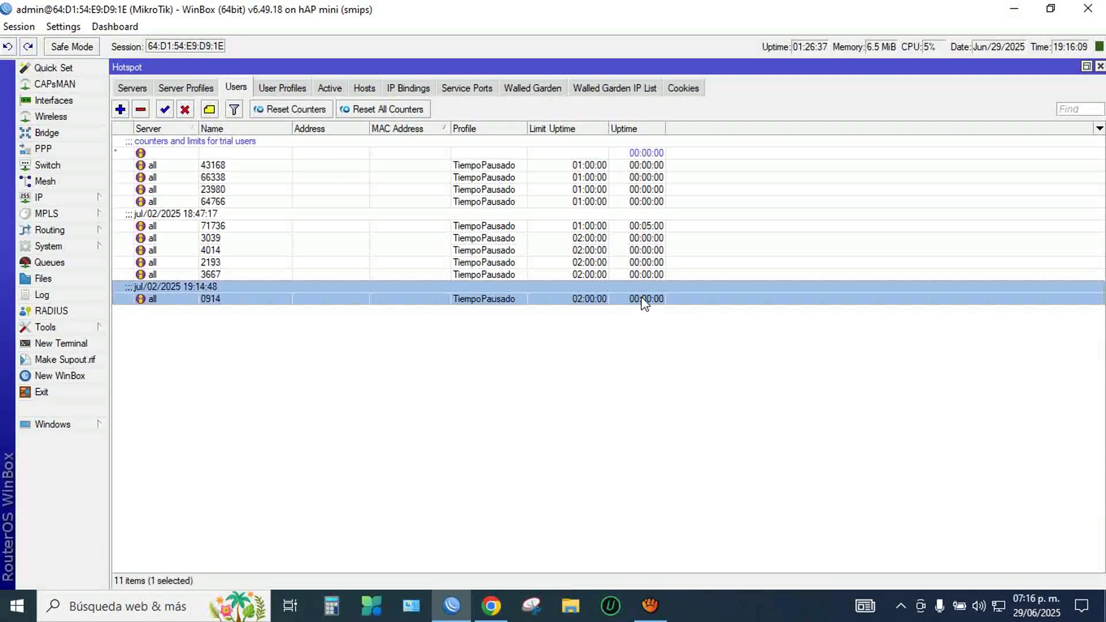
{"action": "left_click", "coordinate": [330, 87]}
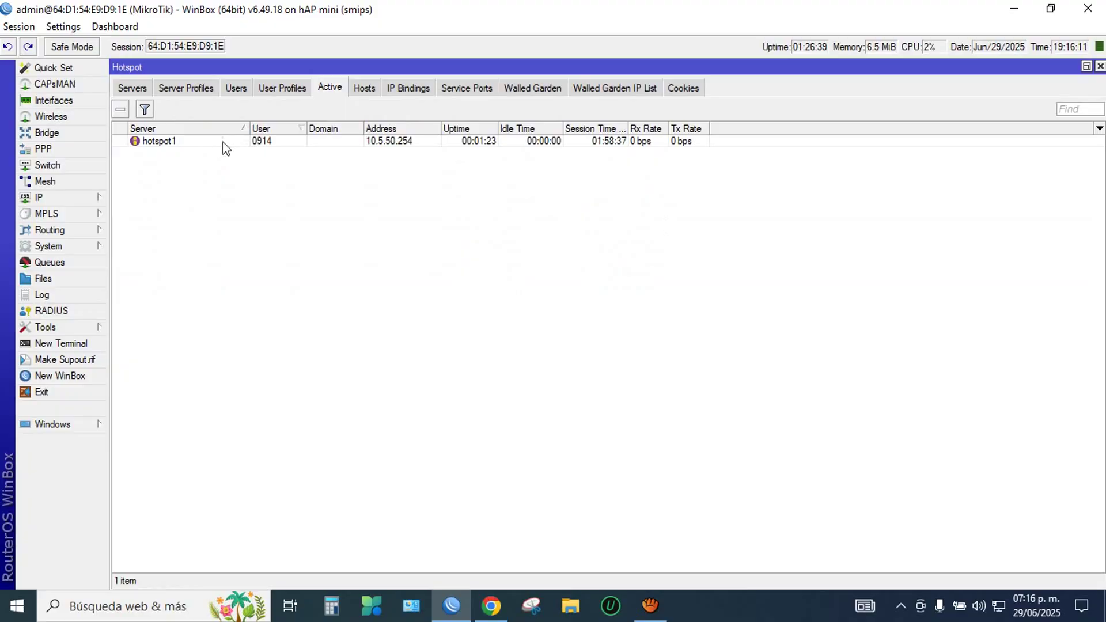
{"action": "left_click", "coordinate": [235, 90]}
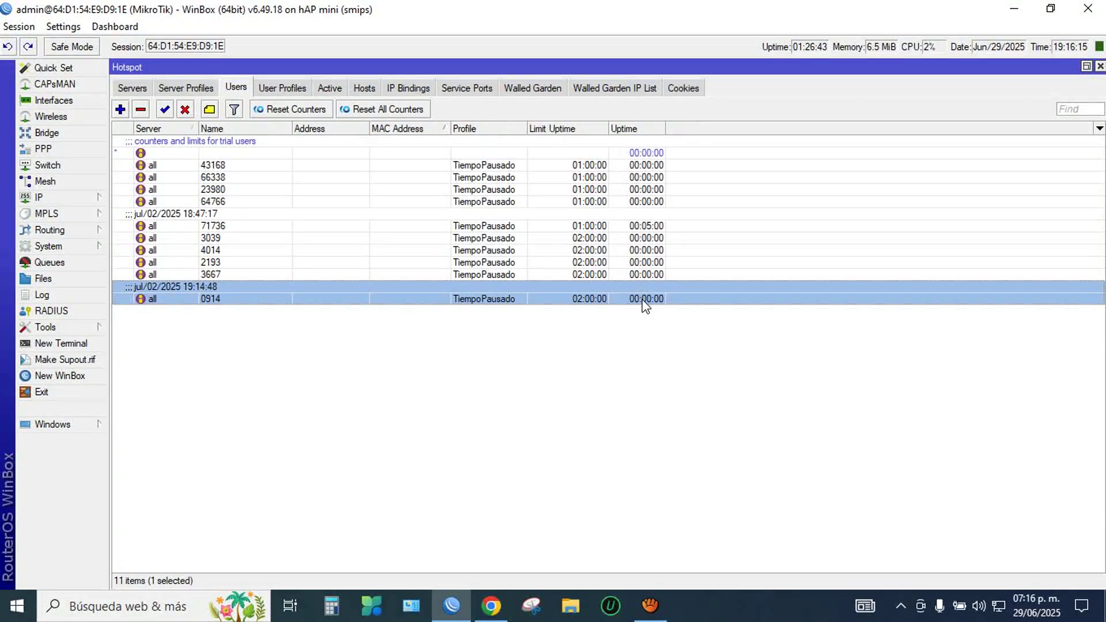
{"action": "left_click", "coordinate": [331, 87]}
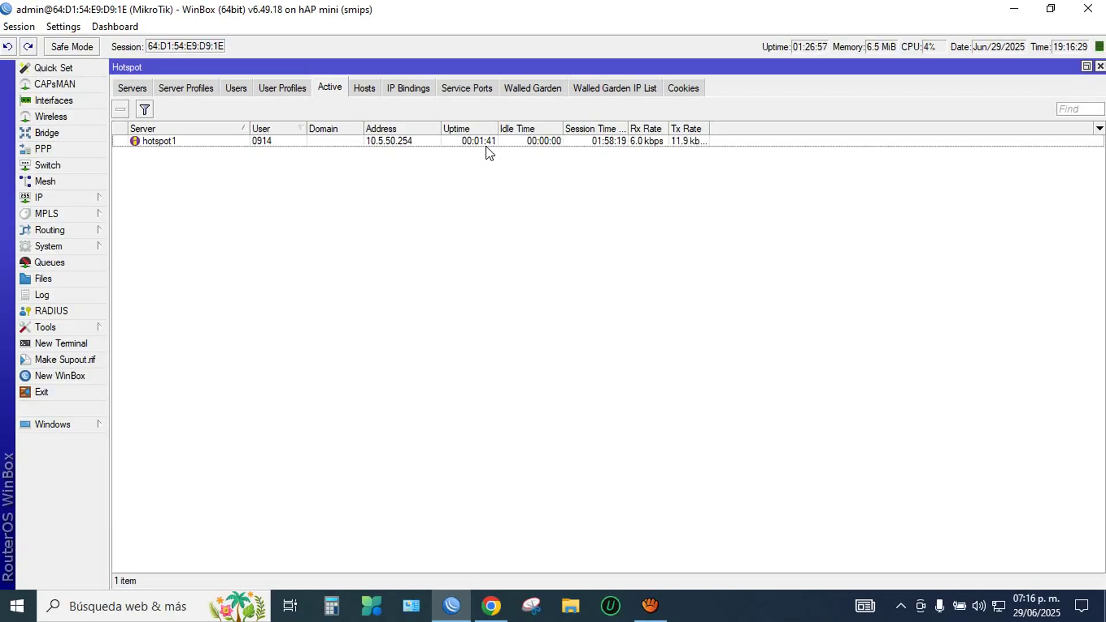
{"action": "left_click", "coordinate": [235, 89]}
{"action": "left_click", "coordinate": [329, 90]}
{"action": "left_click", "coordinate": [167, 141]}
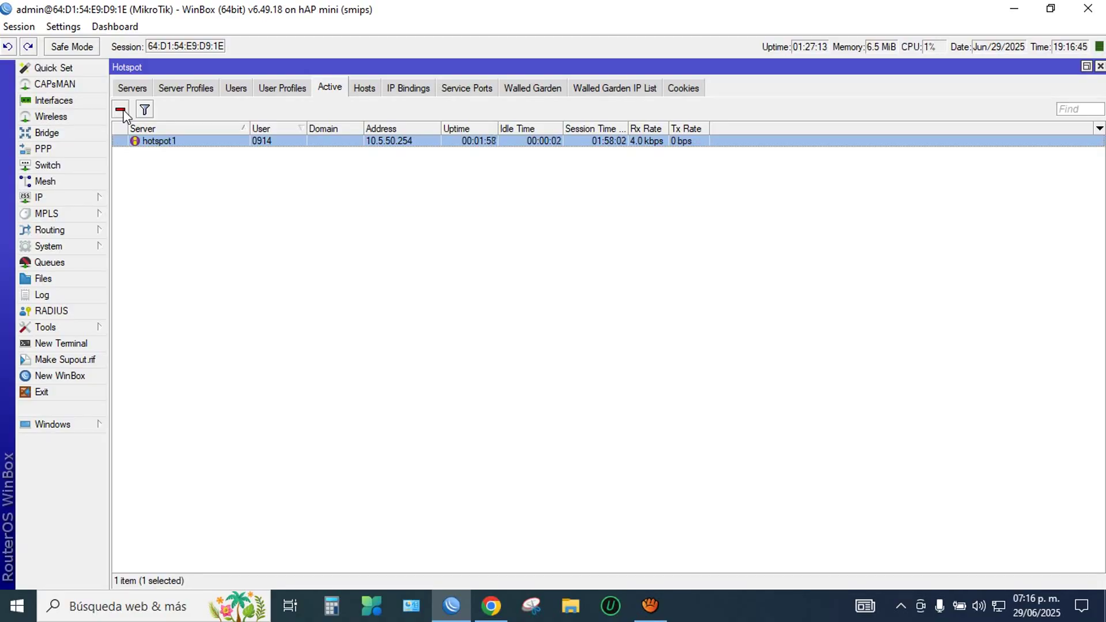
Step: Remove the 0914 active session and confirm 00:02:00 accumulated uptime in the Users list
{"action": "left_click", "coordinate": [123, 111]}
{"action": "left_click", "coordinate": [235, 88]}
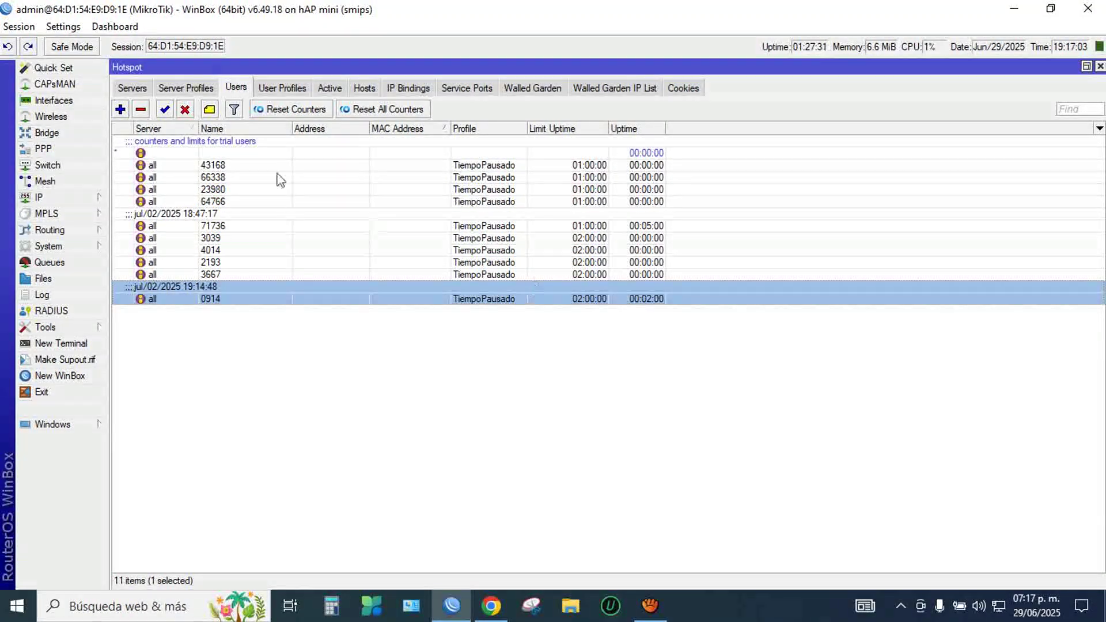
{"action": "left_click", "coordinate": [484, 615]}
{"action": "left_click", "coordinate": [387, 80]}
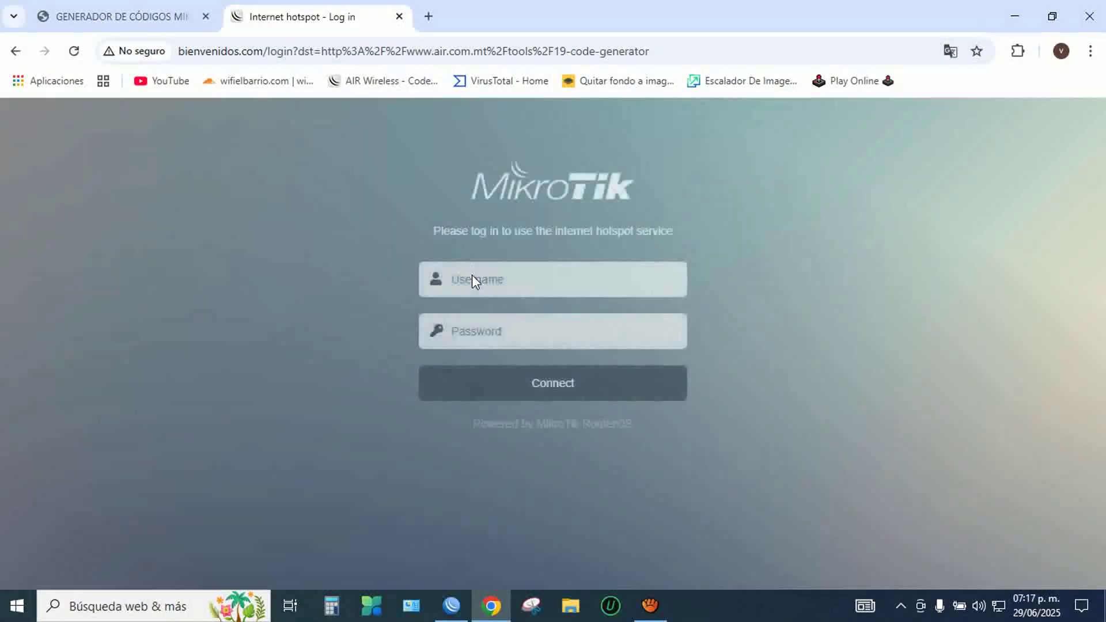
{"action": "right_click", "coordinate": [472, 277]}
{"action": "left_click", "coordinate": [504, 408]}
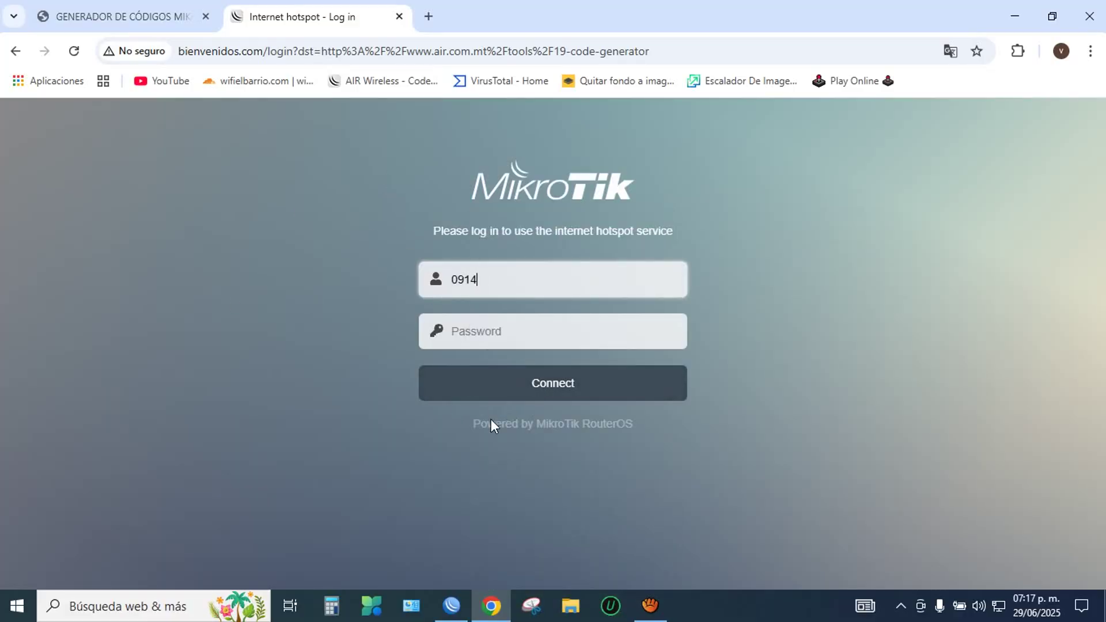
{"action": "left_click", "coordinate": [539, 387]}
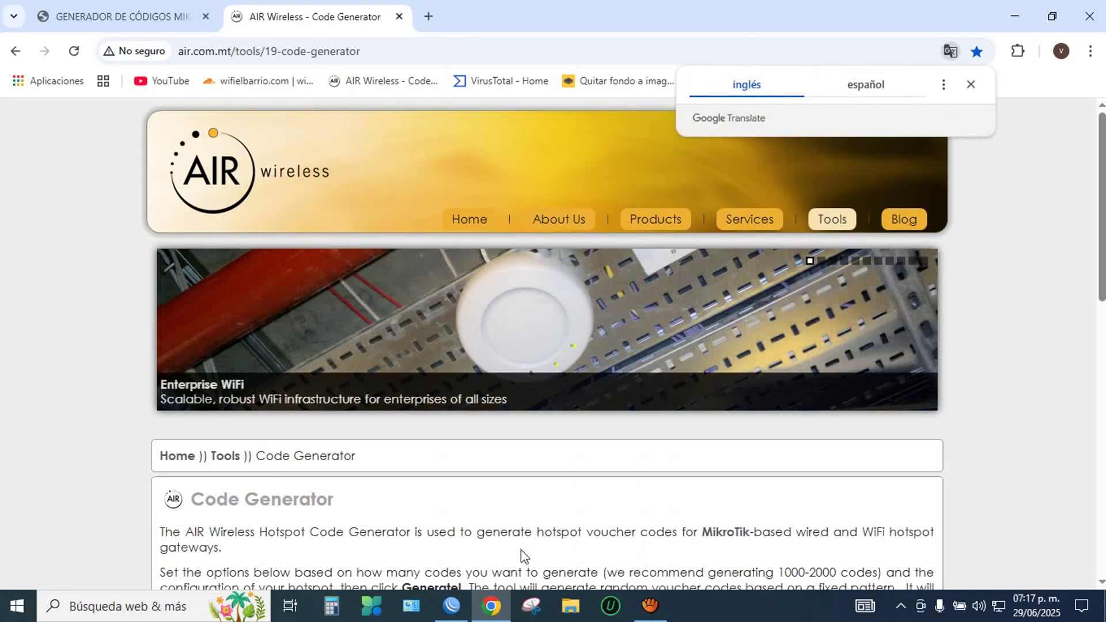
{"action": "left_click", "coordinate": [451, 605]}
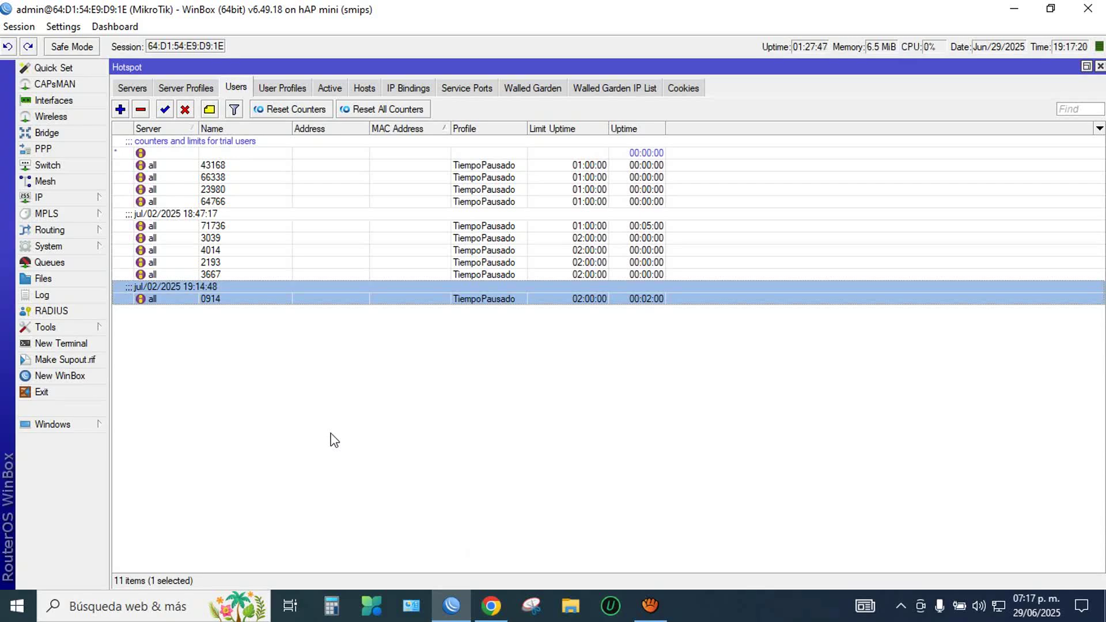
{"action": "left_click", "coordinate": [334, 88]}
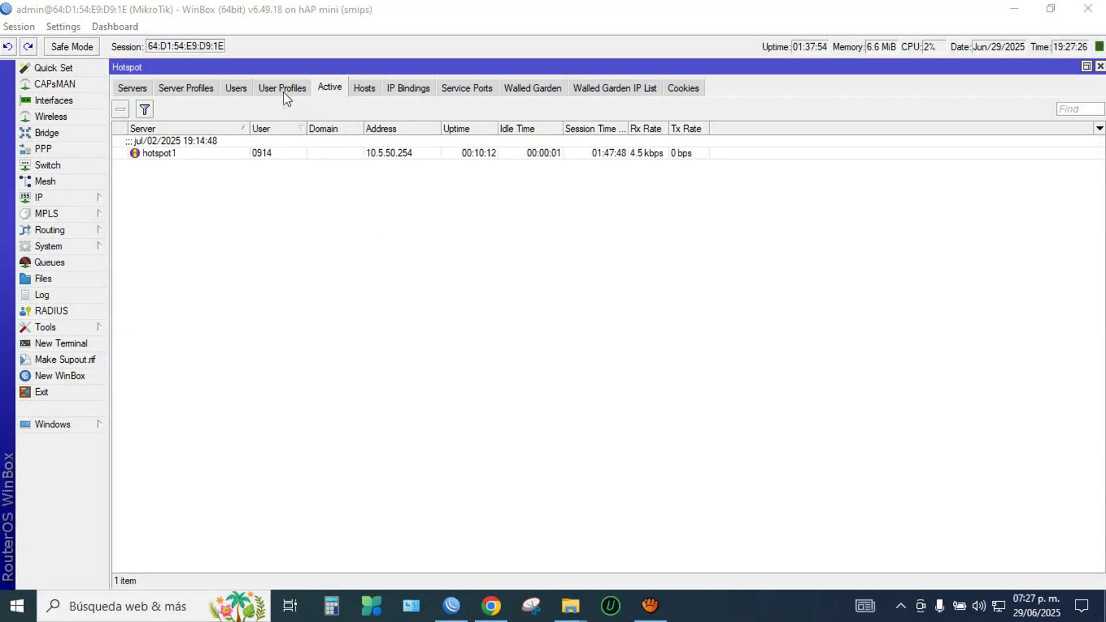
Step: Remove the 0914 session again and confirm 00:12:17 accumulated uptime in the Users list
{"action": "left_click", "coordinate": [171, 153]}
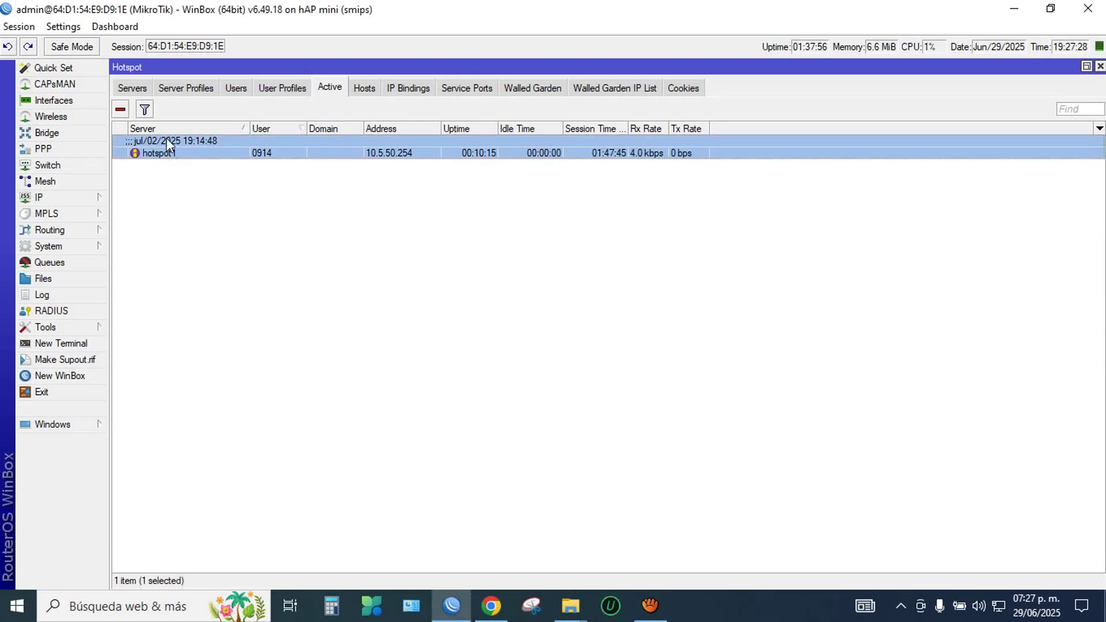
{"action": "left_click", "coordinate": [121, 110]}
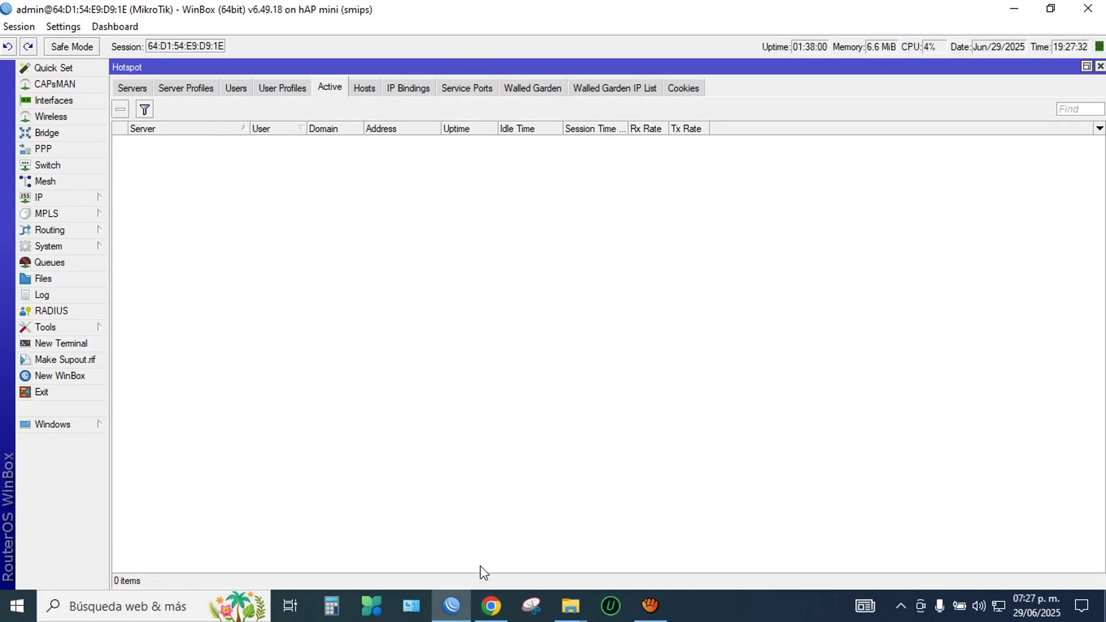
{"action": "left_click", "coordinate": [236, 88]}
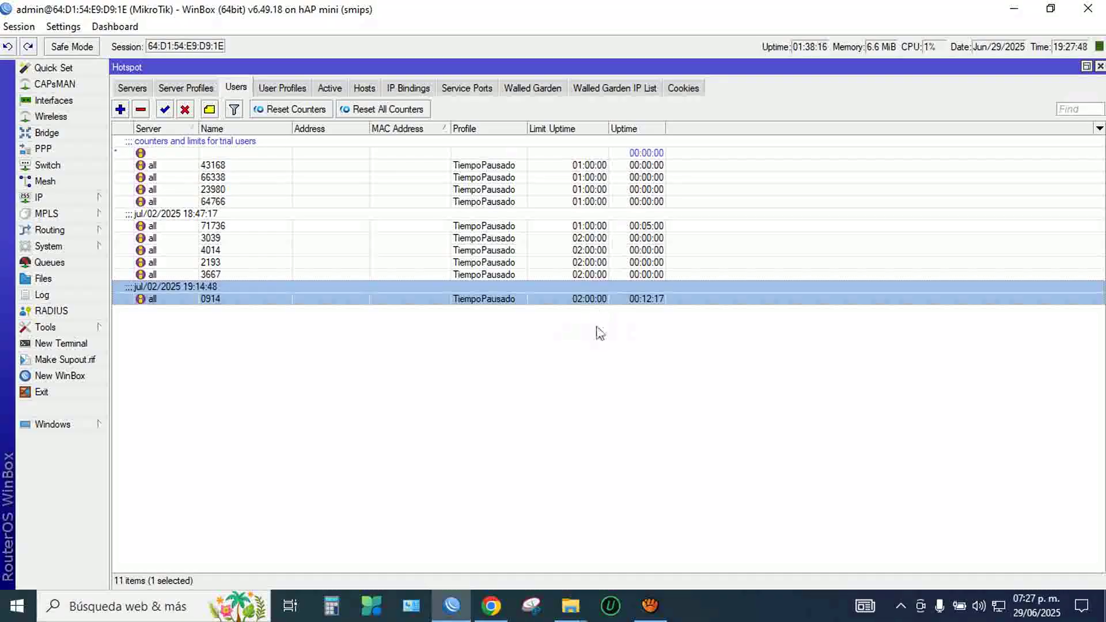
Step: Load the hotspot login page via the bookmark and try pasting the voucher as the username
{"action": "left_click", "coordinate": [493, 605]}
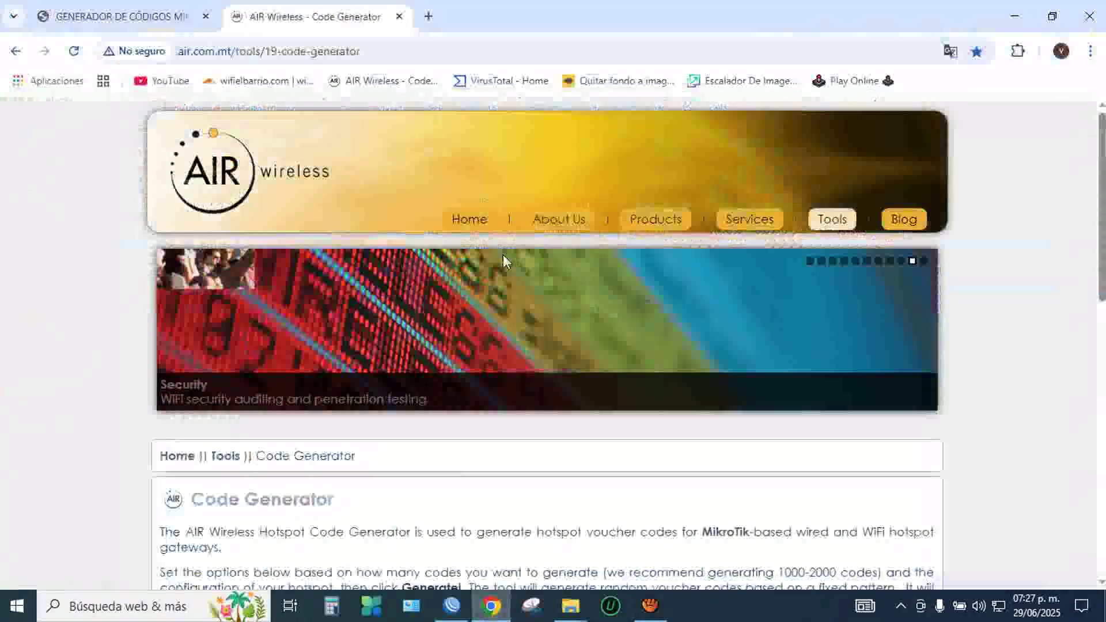
{"action": "left_click", "coordinate": [380, 86]}
{"action": "right_click", "coordinate": [479, 271]}
{"action": "left_click", "coordinate": [537, 403]}
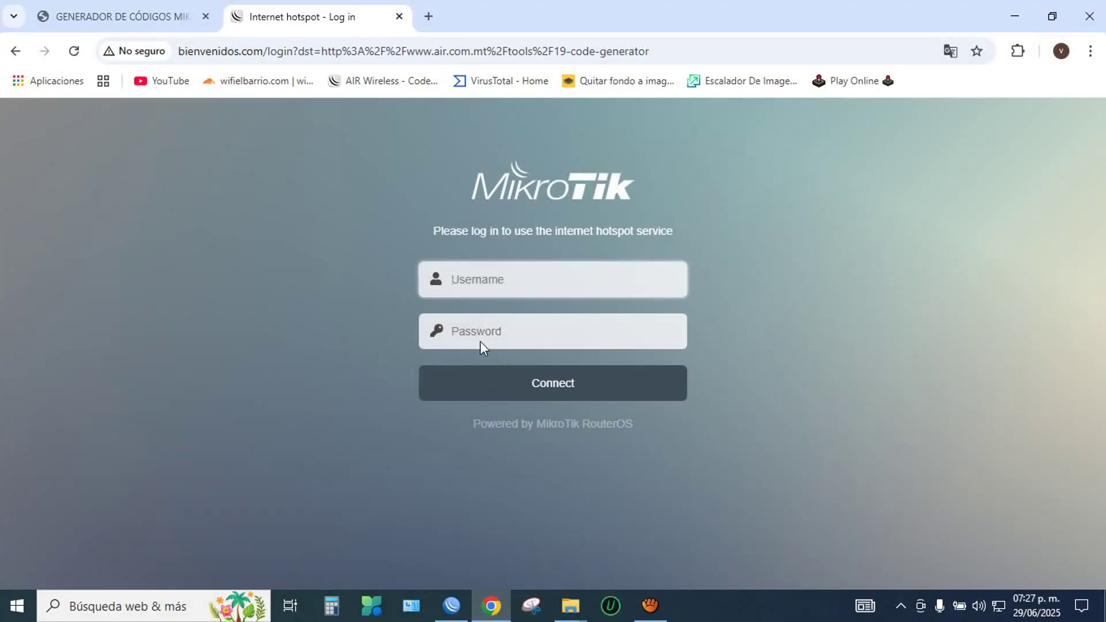
{"action": "left_click", "coordinate": [451, 604]}
Step: Copy the name 0914 from user 0914's details in WinBox
{"action": "double_click", "coordinate": [163, 300]}
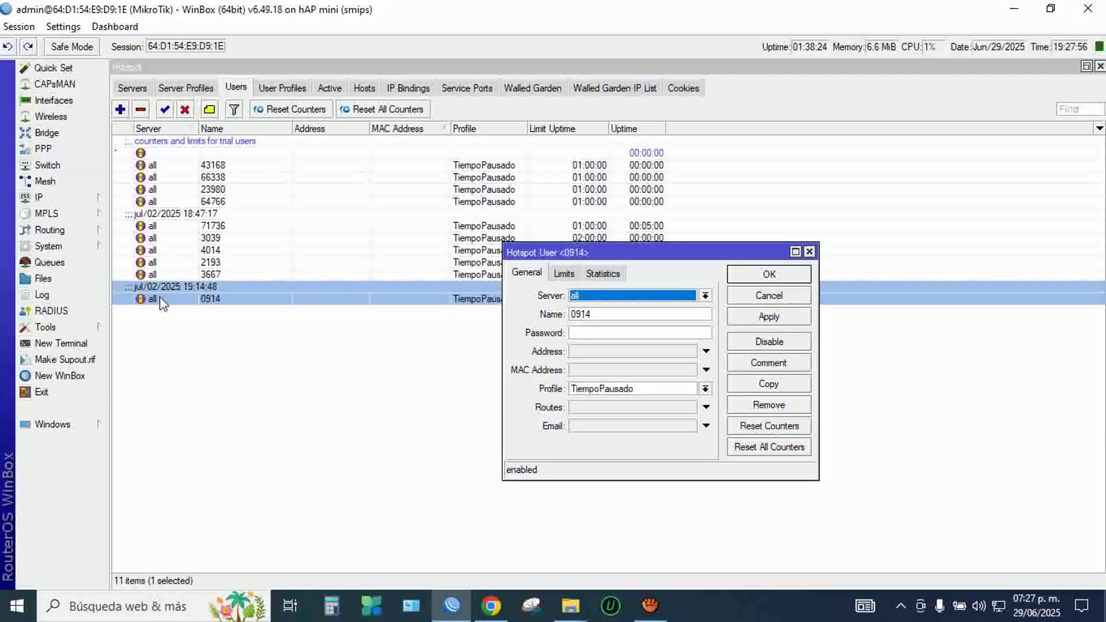
{"action": "double_click", "coordinate": [580, 314]}
{"action": "right_click", "coordinate": [596, 316]}
{"action": "left_click", "coordinate": [639, 344]}
{"action": "left_click", "coordinate": [748, 275]}
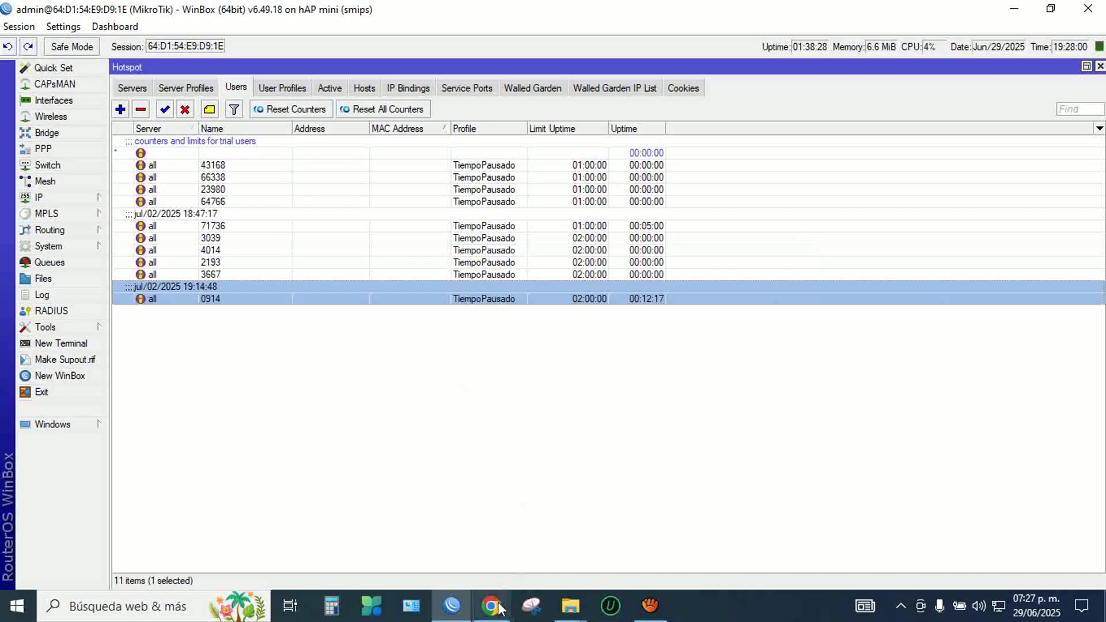
Step: Paste 0914 as the hotspot username, connect, and return to WinBox
{"action": "left_click", "coordinate": [491, 605]}
{"action": "right_click", "coordinate": [465, 280]}
{"action": "left_click", "coordinate": [509, 403]}
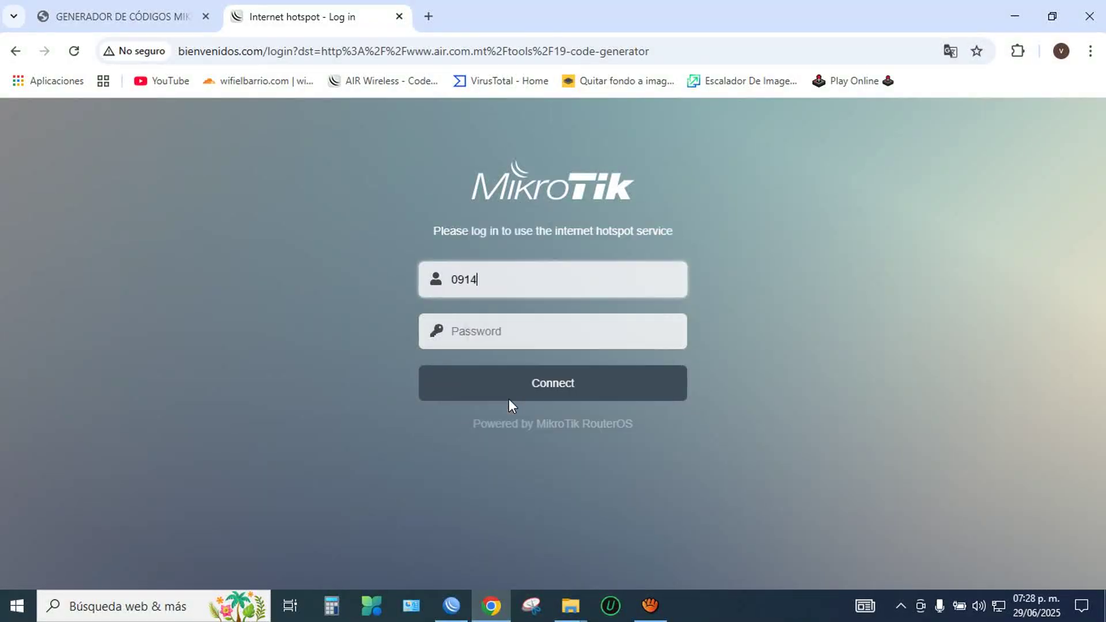
{"action": "left_click", "coordinate": [534, 385]}
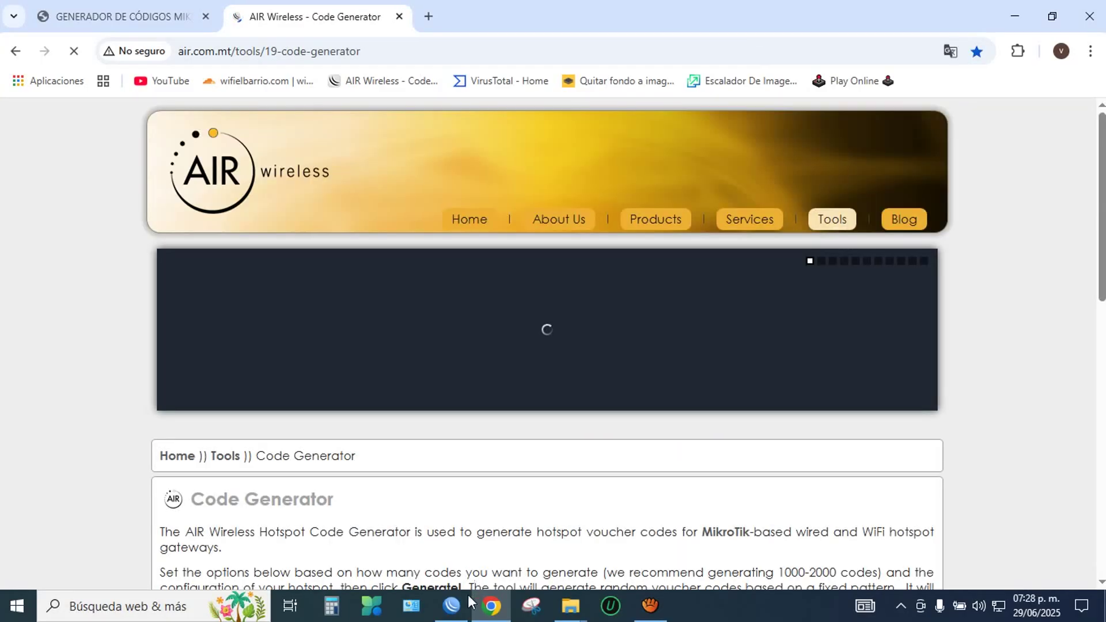
{"action": "left_click", "coordinate": [461, 600]}
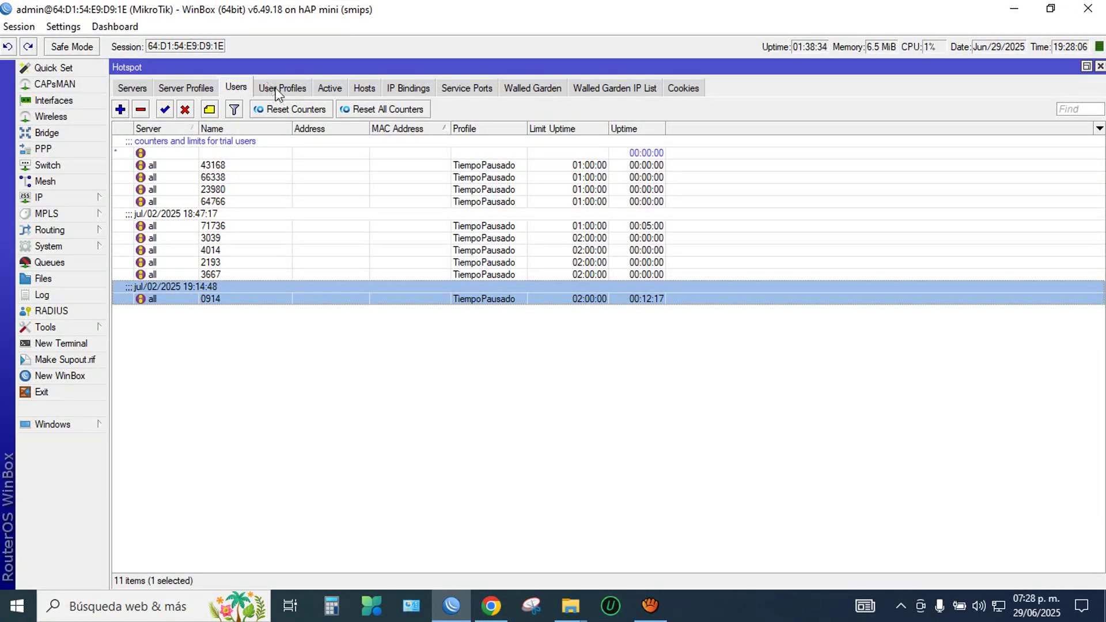
{"action": "left_click", "coordinate": [328, 91]}
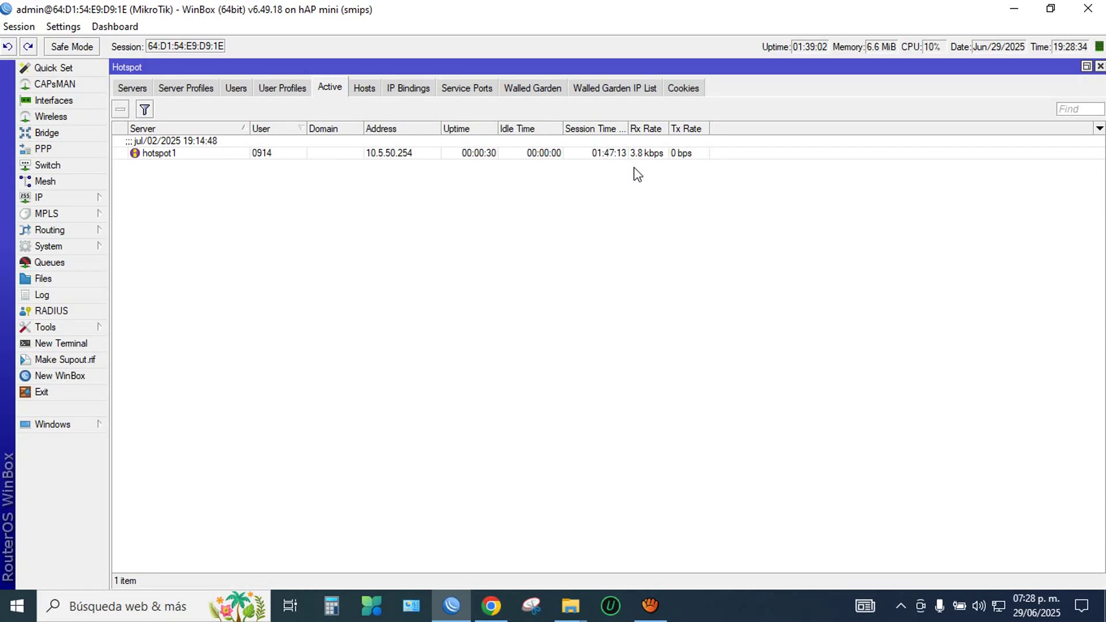
{"action": "left_click", "coordinate": [236, 87]}
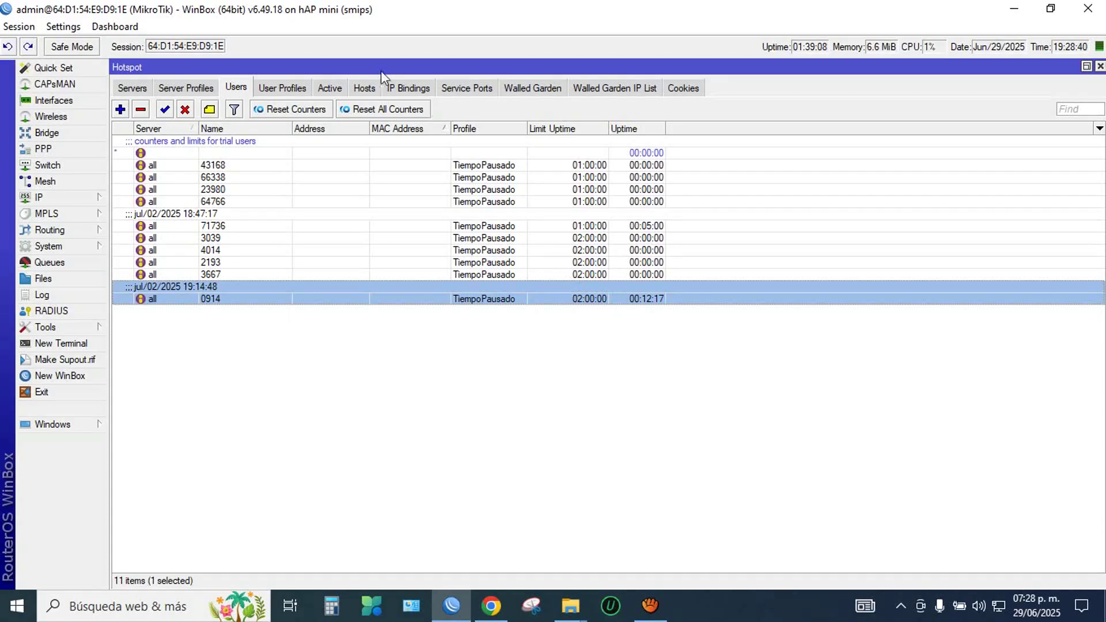
{"action": "left_click", "coordinate": [288, 87]}
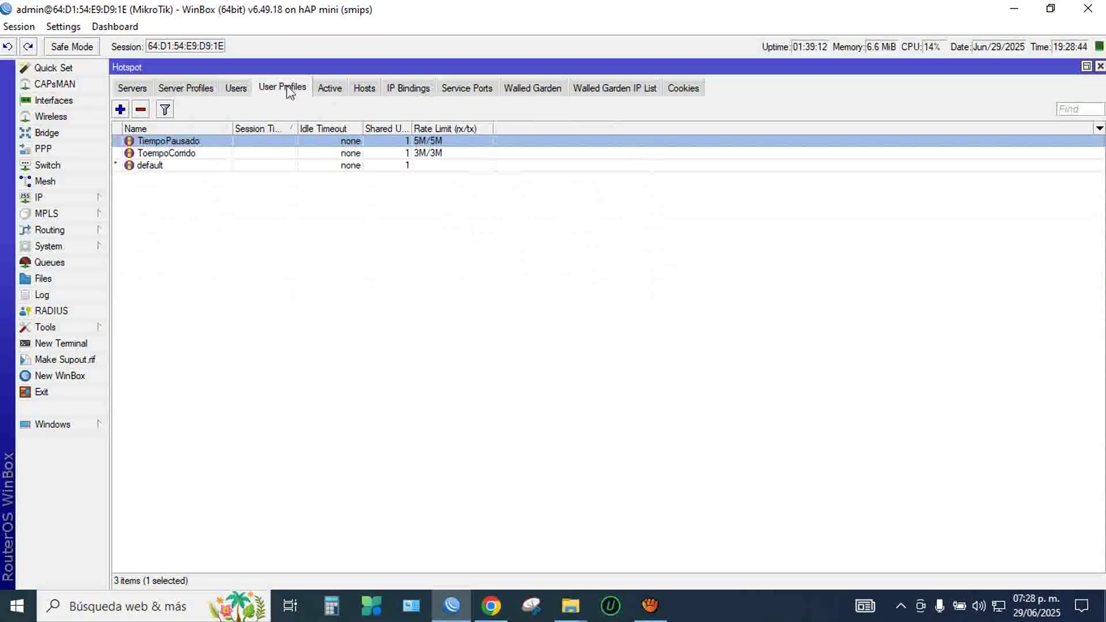
{"action": "left_click", "coordinate": [241, 87]}
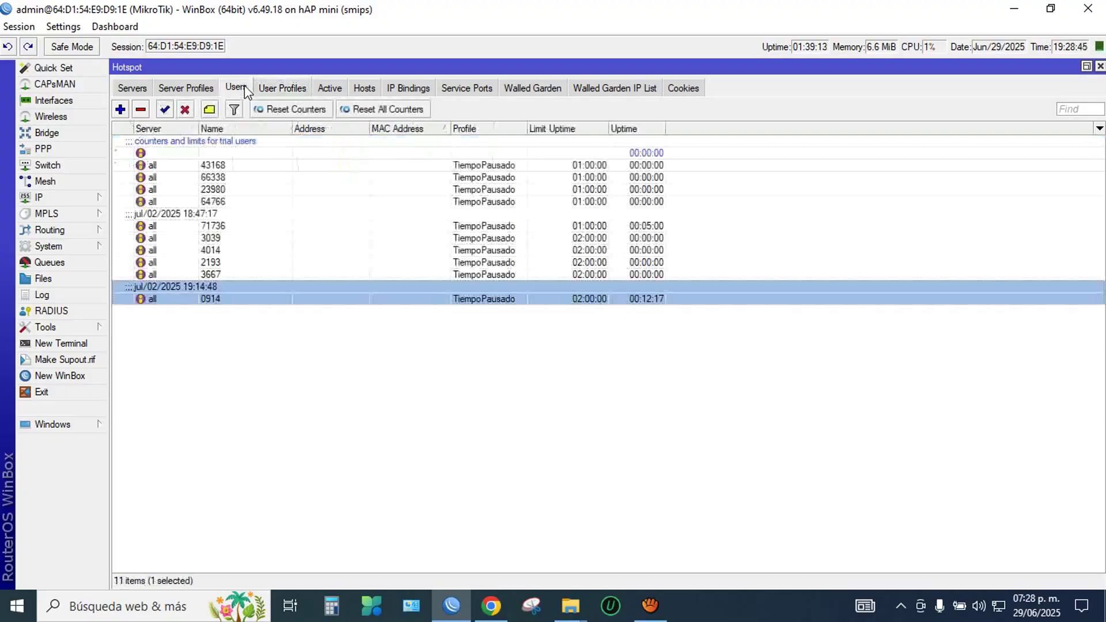
{"action": "left_click", "coordinate": [287, 92]}
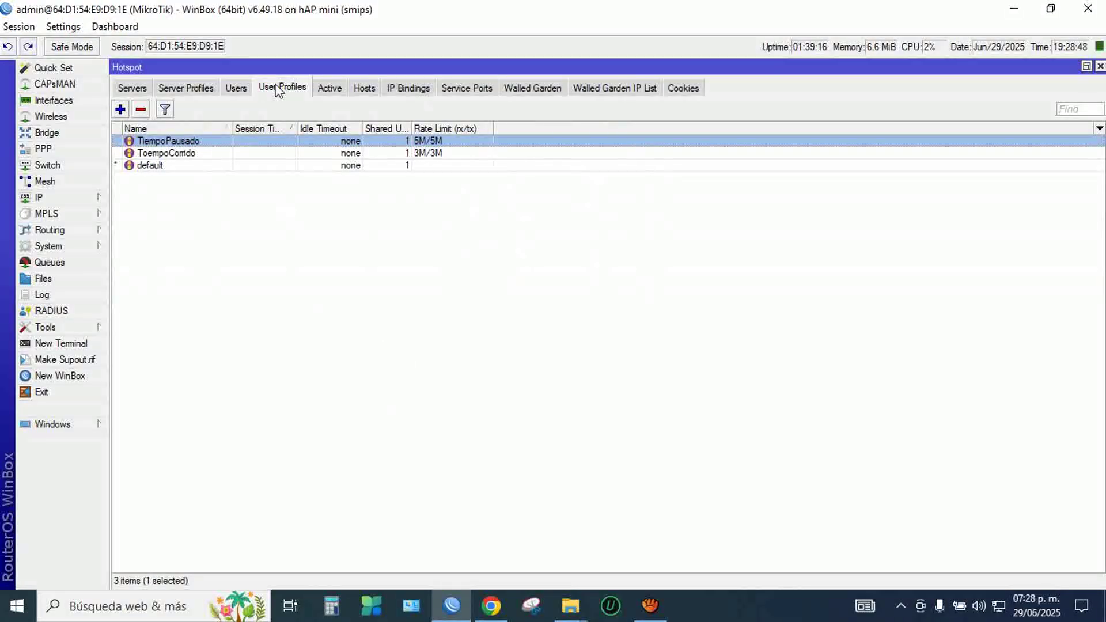
{"action": "left_click", "coordinate": [239, 89]}
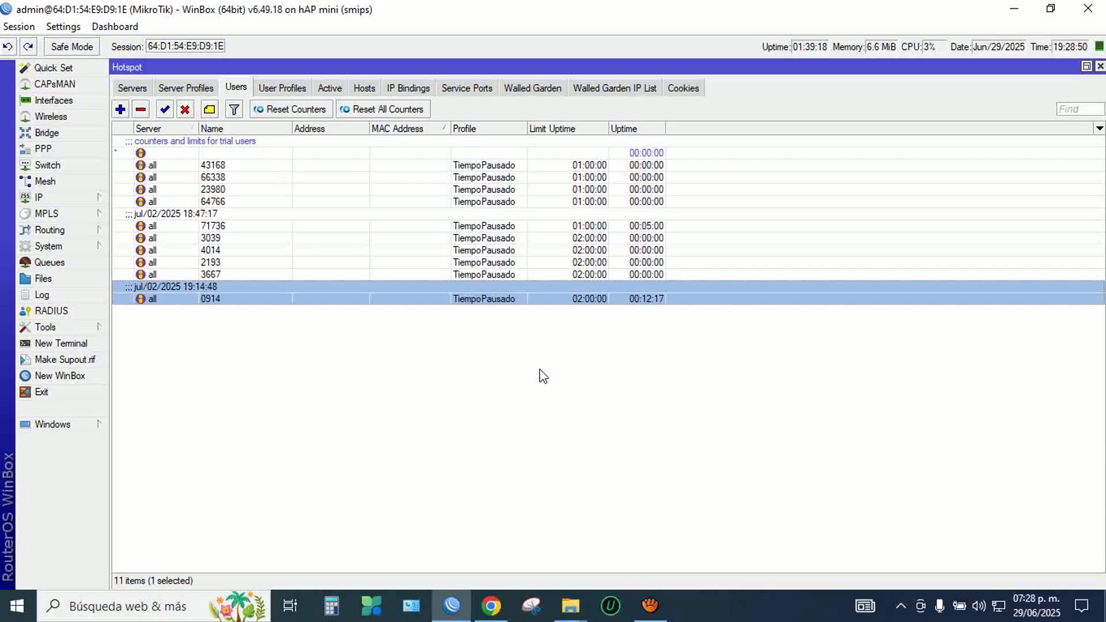